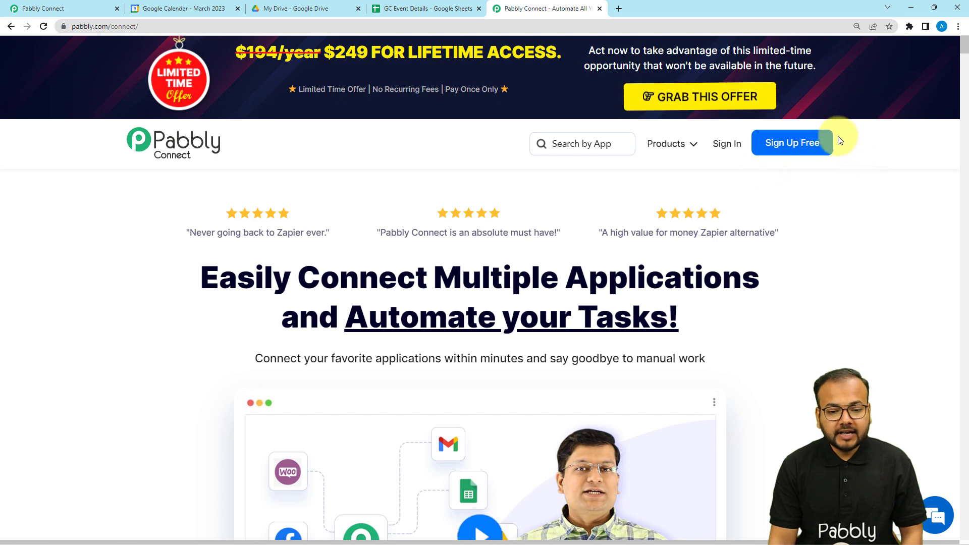
Step: Switch to the Pabbly Connect dashboard and create a workflow named "Google Calendar Events to Google Drive Folder"
click(674, 147)
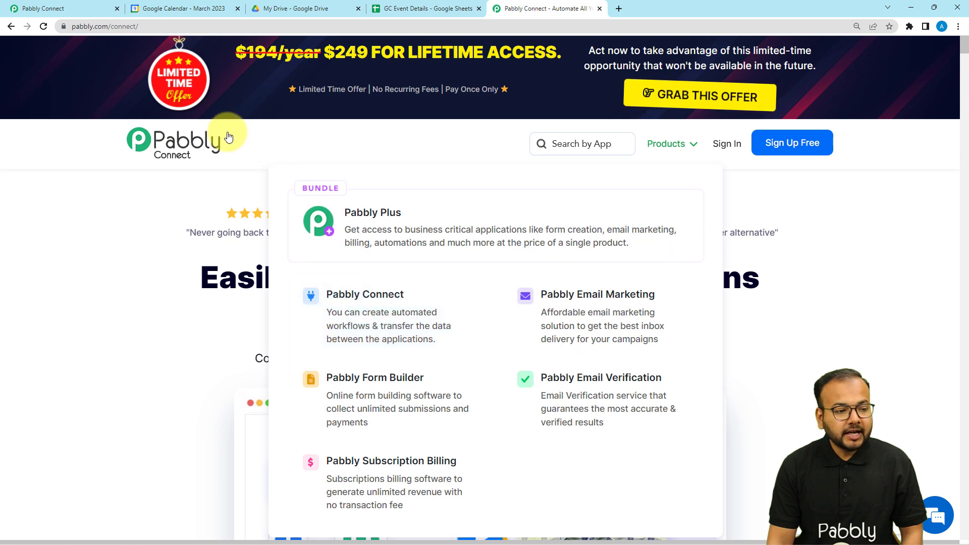
click(71, 9)
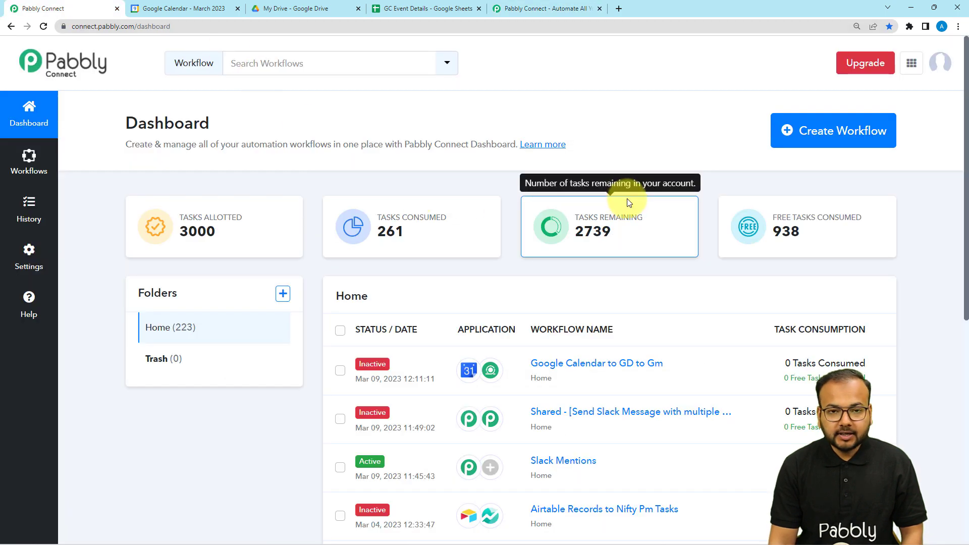
click(832, 143)
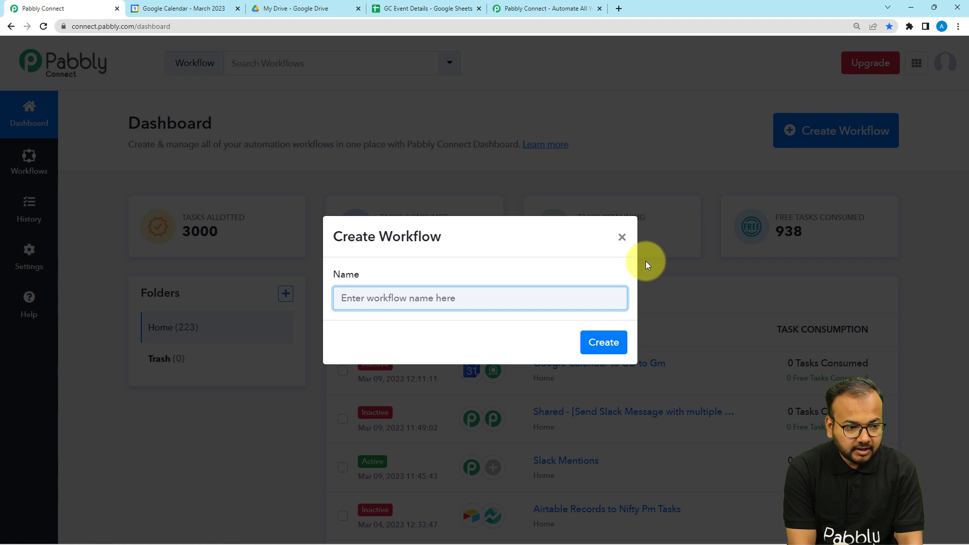
text(Google Calendar Events to Google)
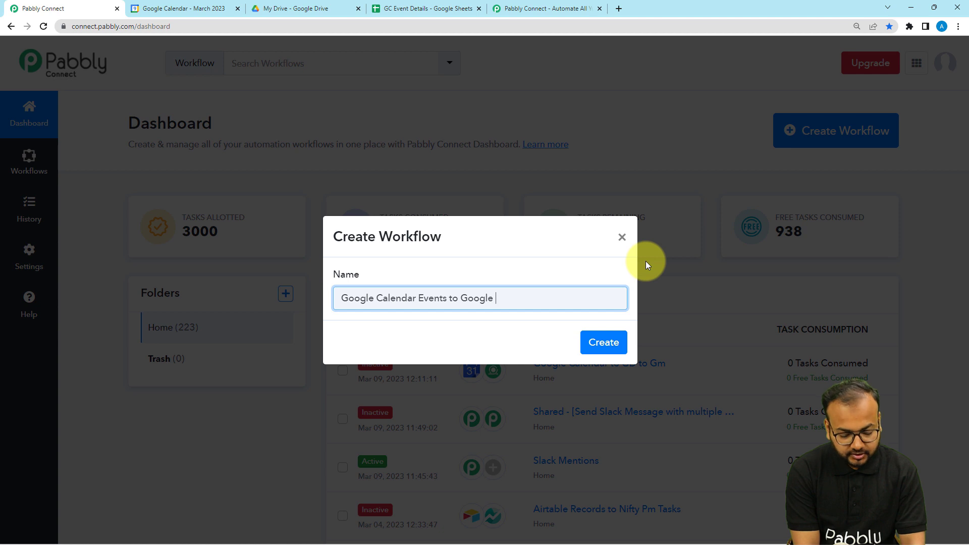
text(Drive Folder)
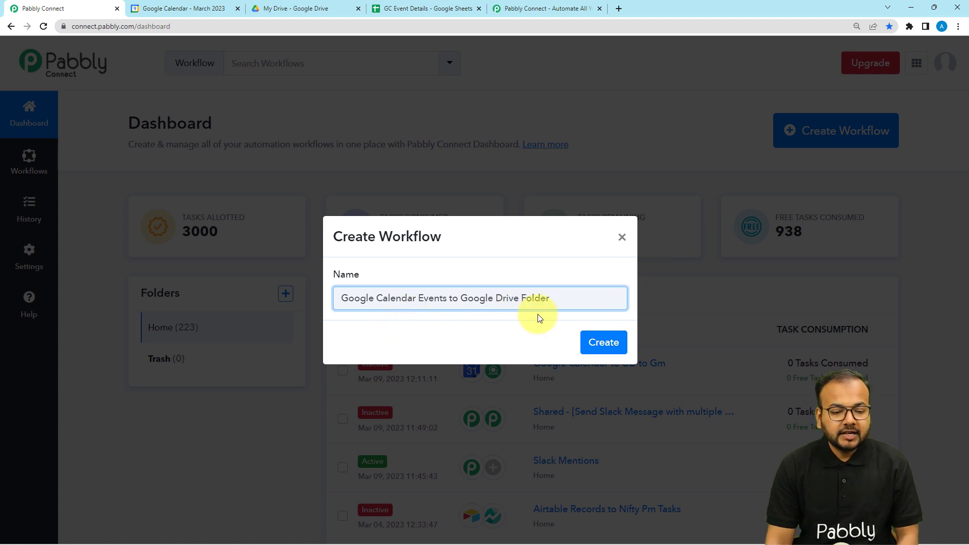
click(587, 352)
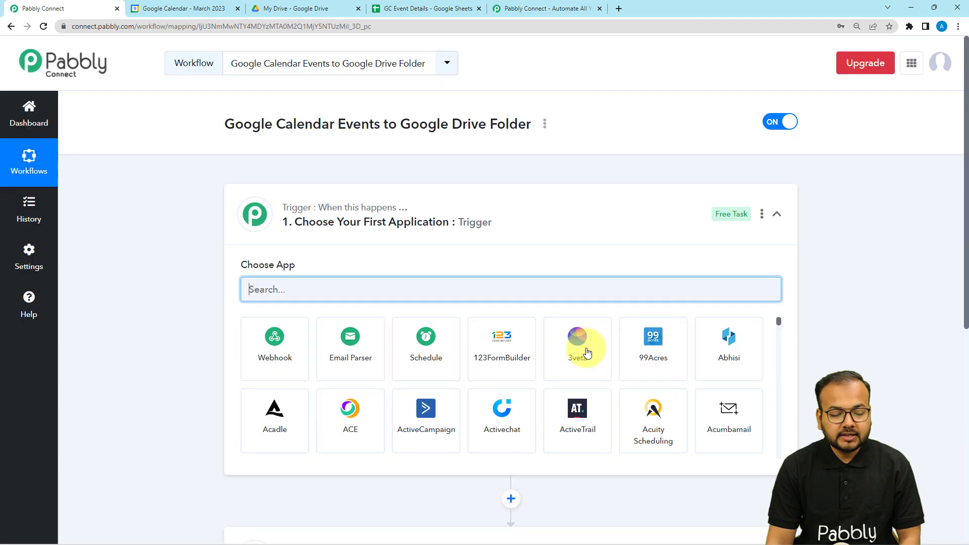
Step: Set the workflow's trigger application to Google Calendar with Event Ended as the trigger event
click(313, 230)
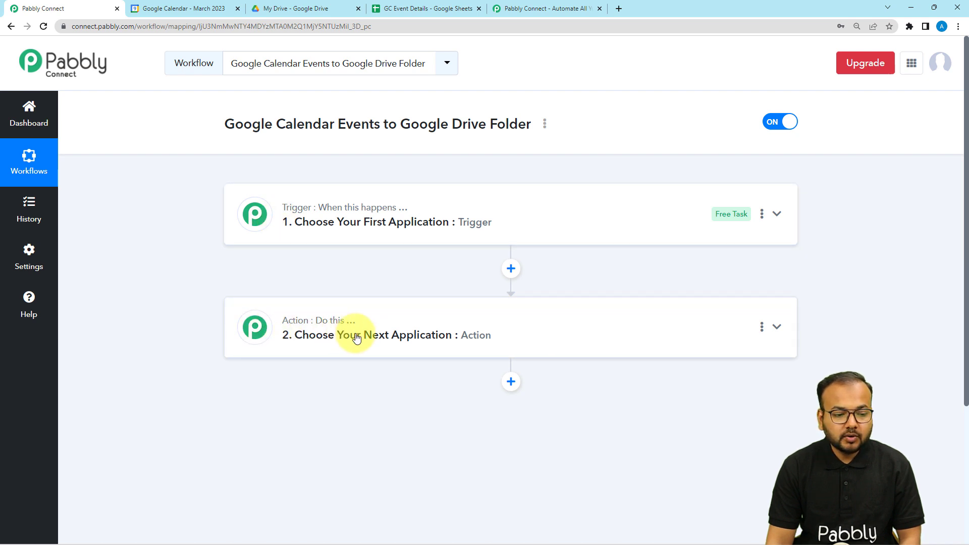
click(303, 231)
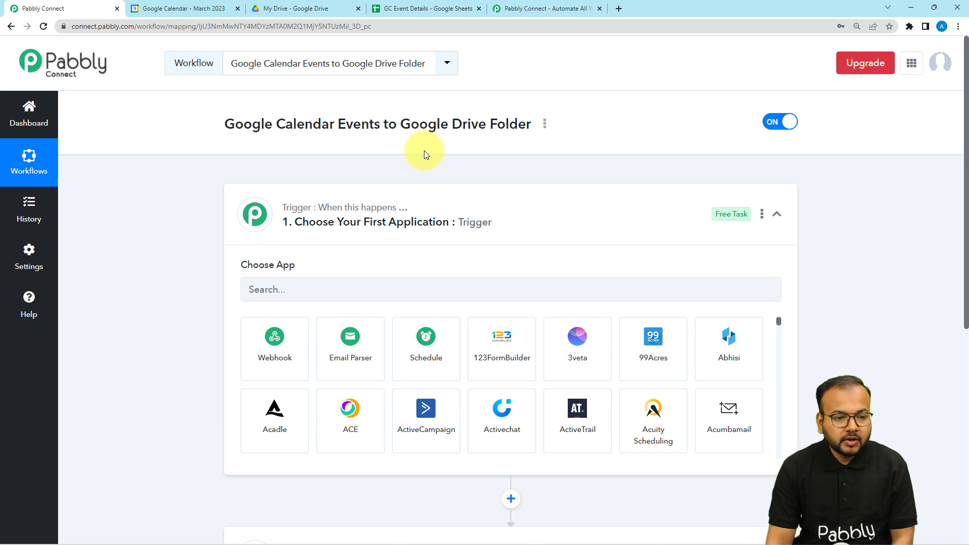
click(325, 294)
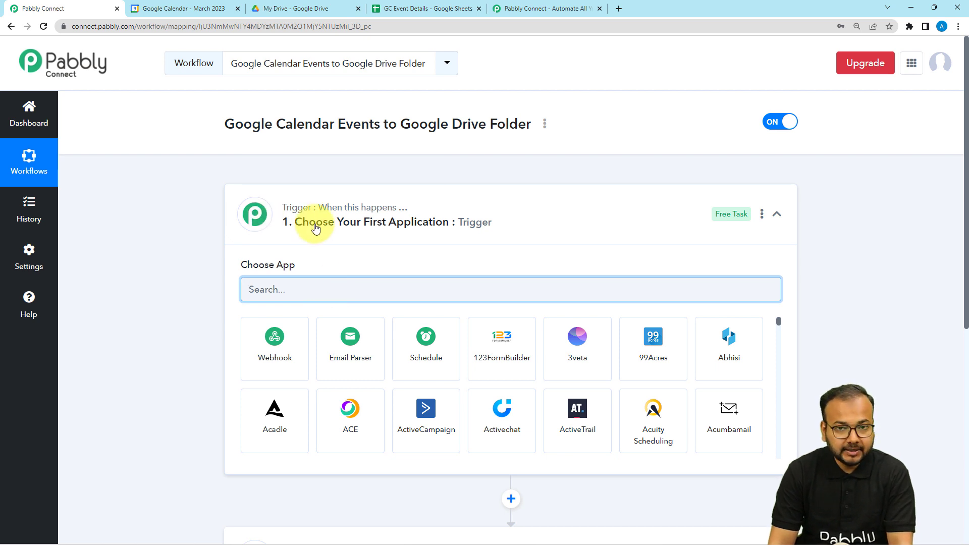
text(f)
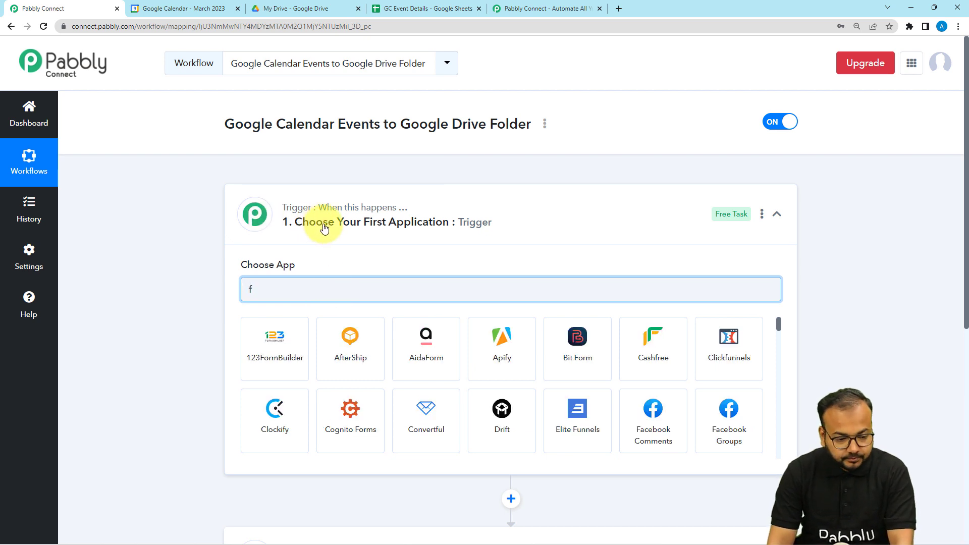
key(BackSpace)
text(goo)
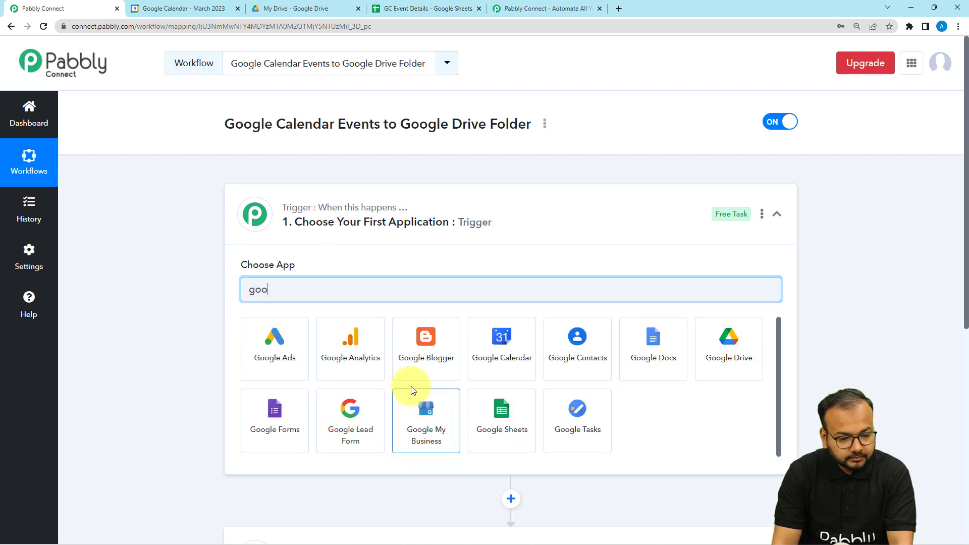
click(493, 374)
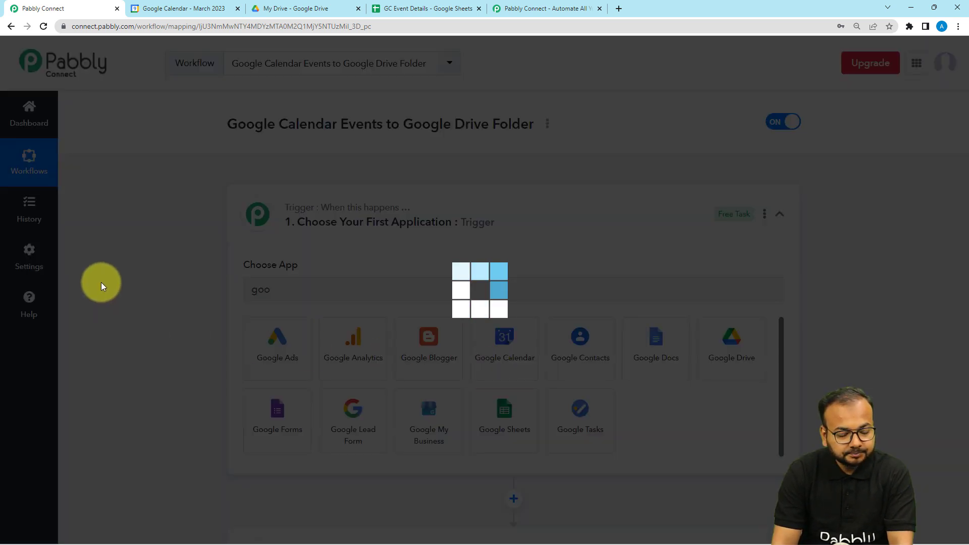
scroll(105, 279, down, 3)
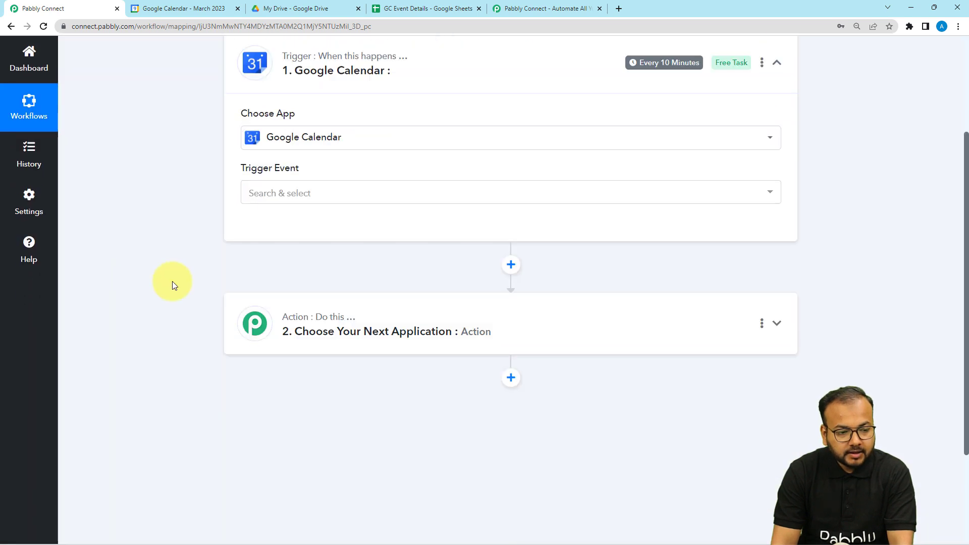
click(316, 198)
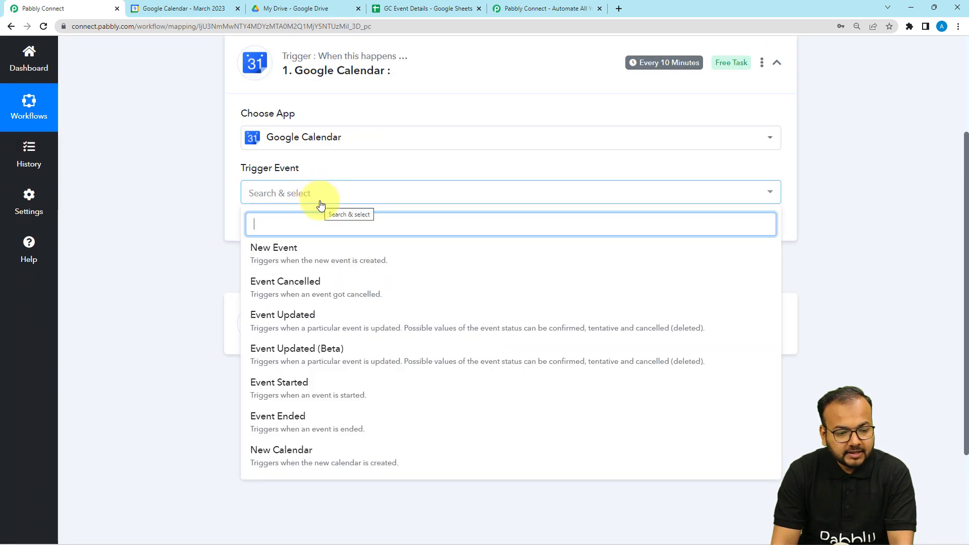
click(276, 429)
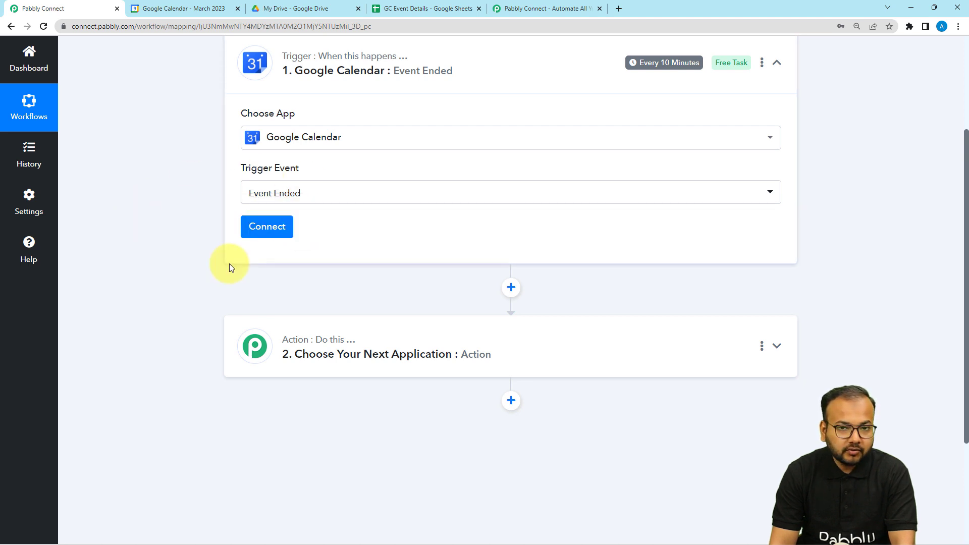
Step: Add a new Google Calendar connection for the trigger by signing in with a Google account and granting Pabbly Connect Calendar access
click(267, 235)
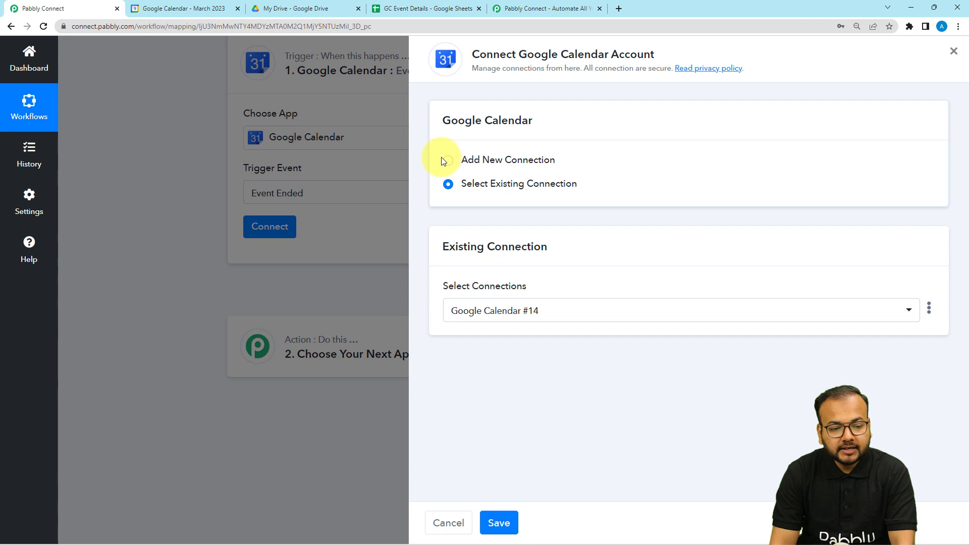
click(447, 160)
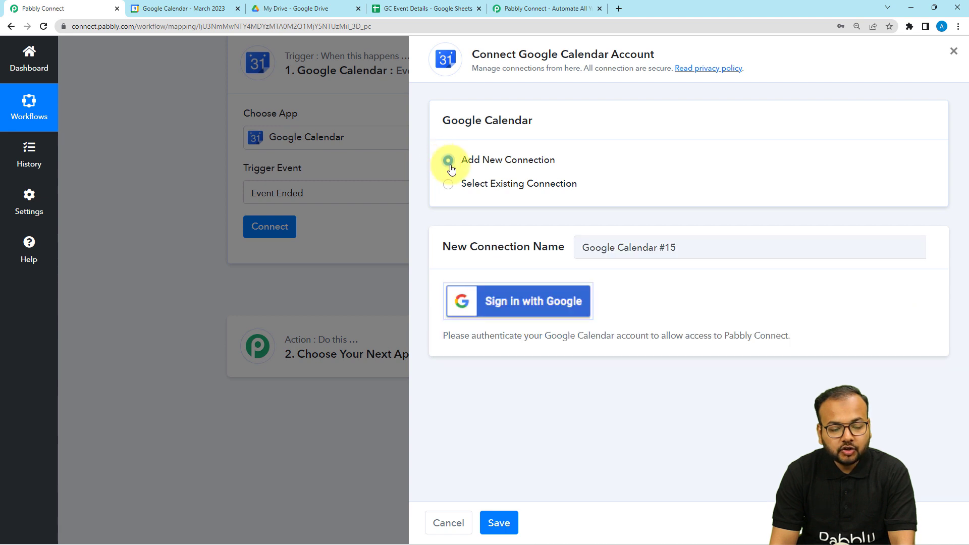
click(541, 311)
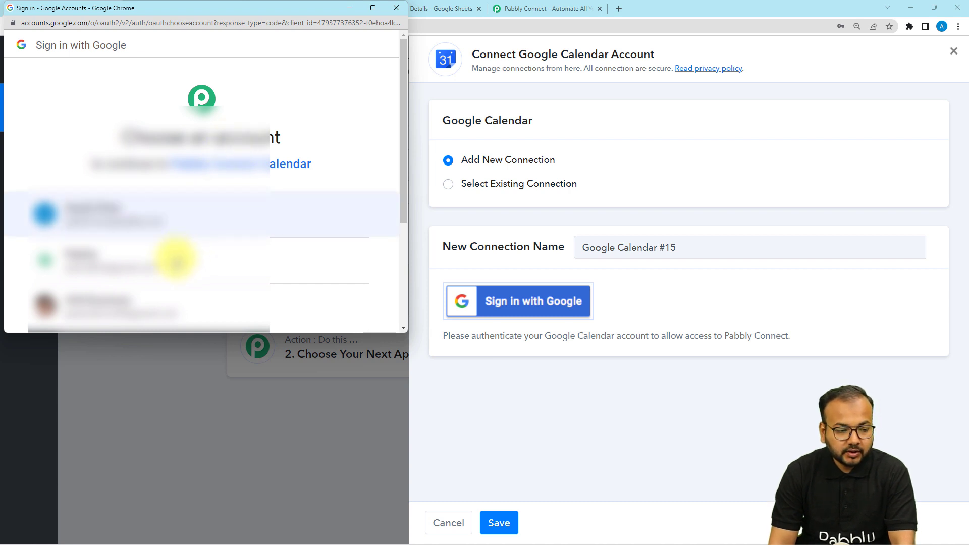
click(129, 259)
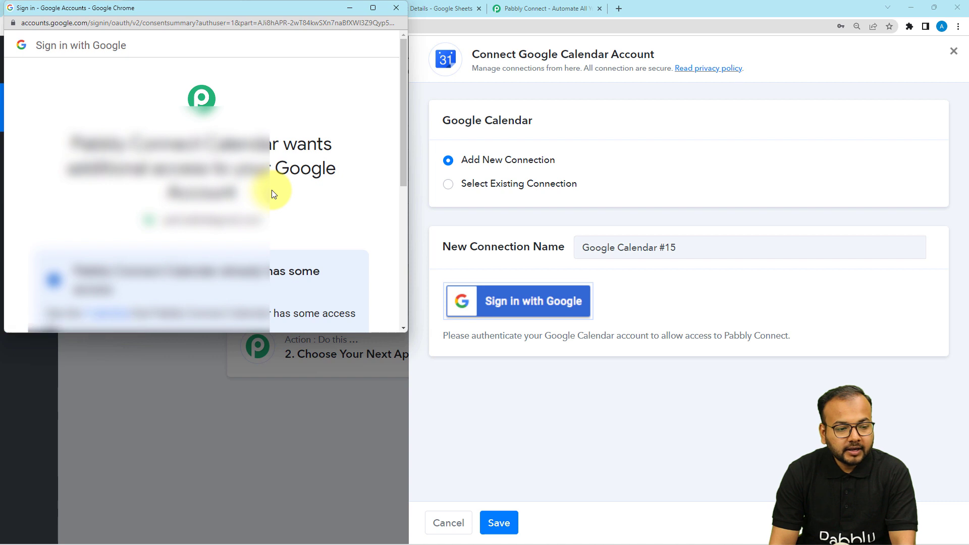
scroll(273, 193, down, 5)
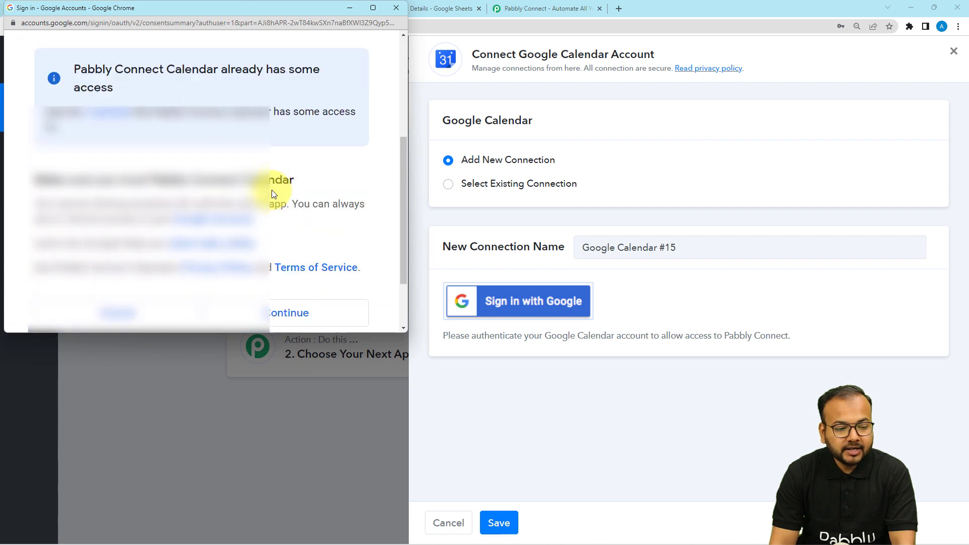
scroll(273, 194, down, 1)
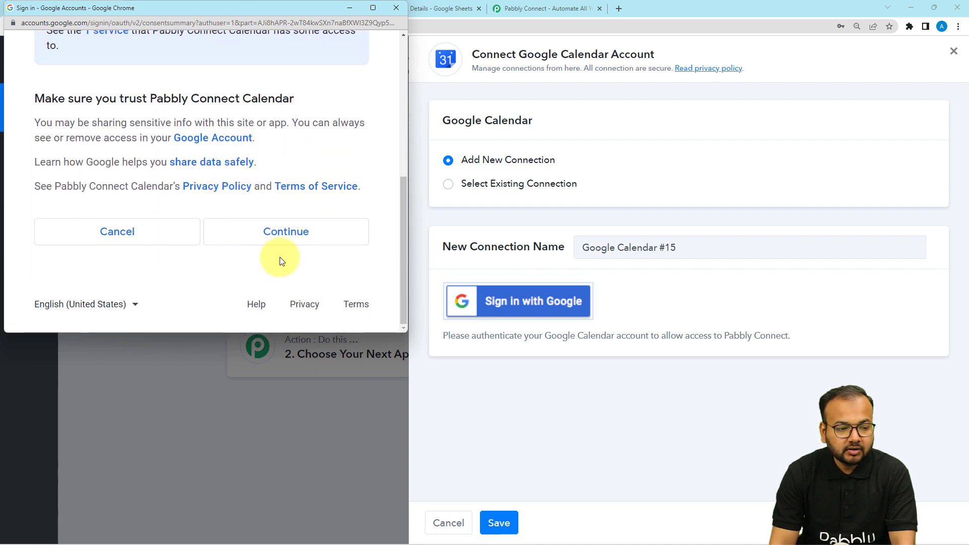
click(283, 238)
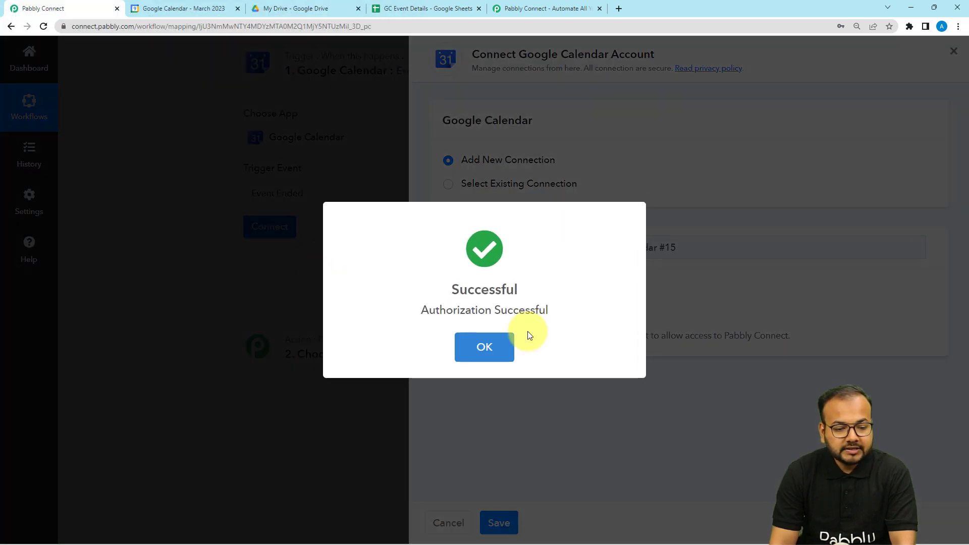
click(467, 339)
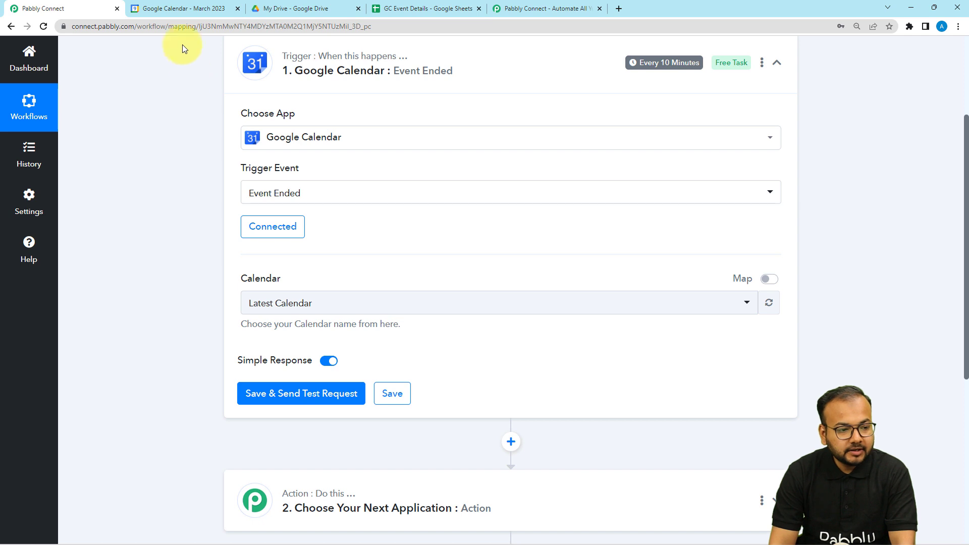
Step: Check the available calendars in Google Calendar, and set the trigger's calendar to Pabbly Connect
click(222, 11)
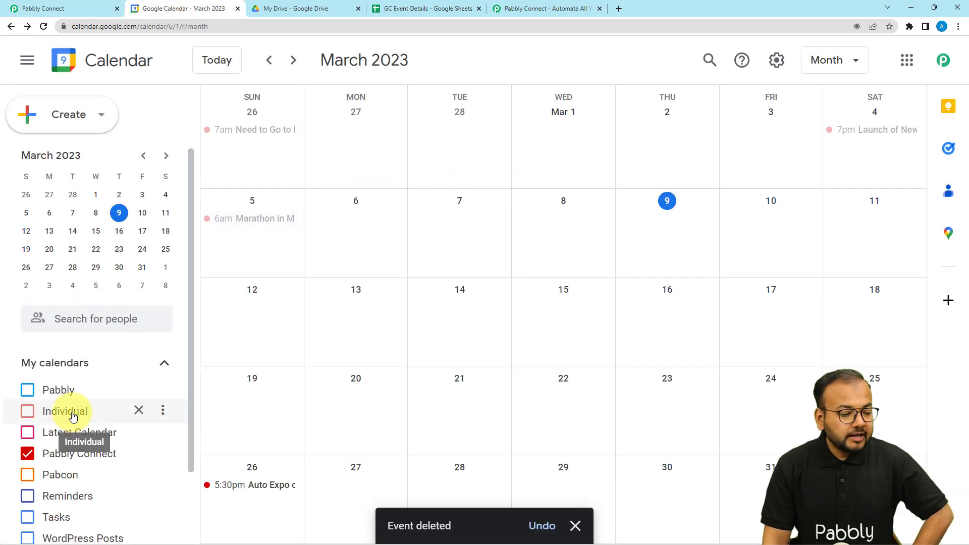
scroll(80, 398, down, 3)
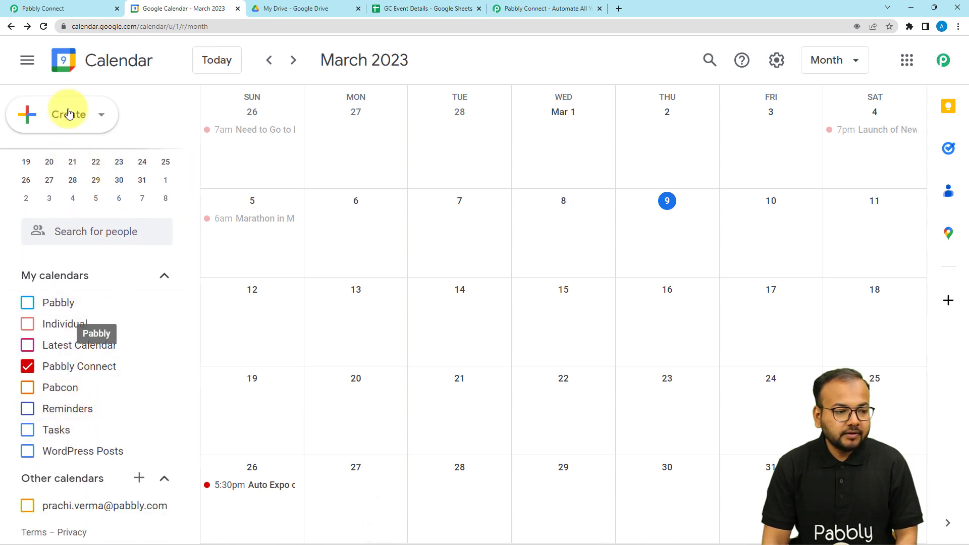
click(90, 9)
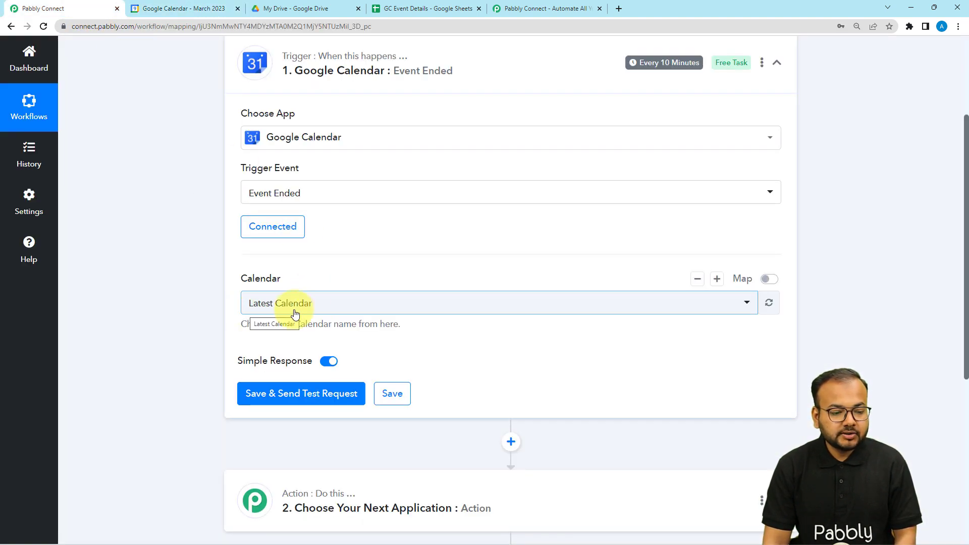
click(279, 303)
scroll(274, 457, down, 1)
click(205, 348)
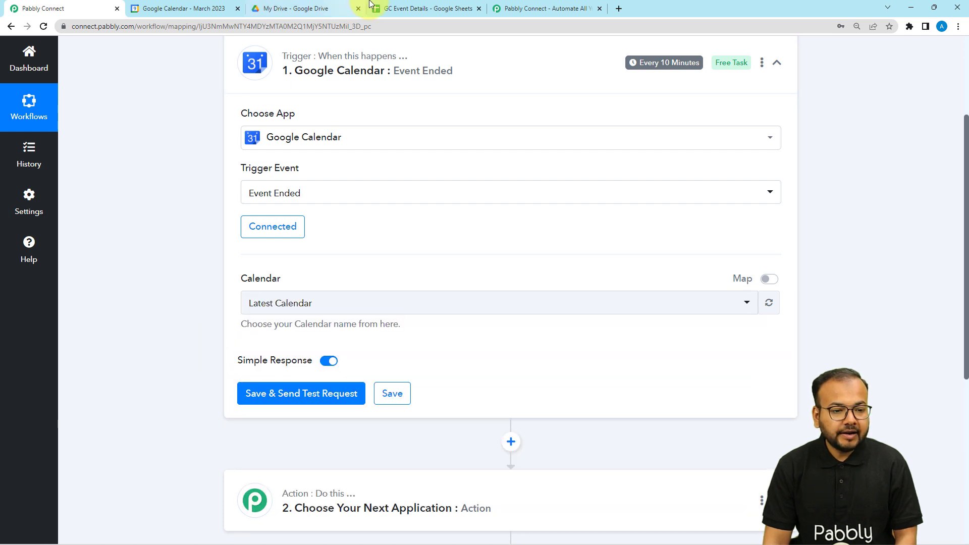
click(184, 6)
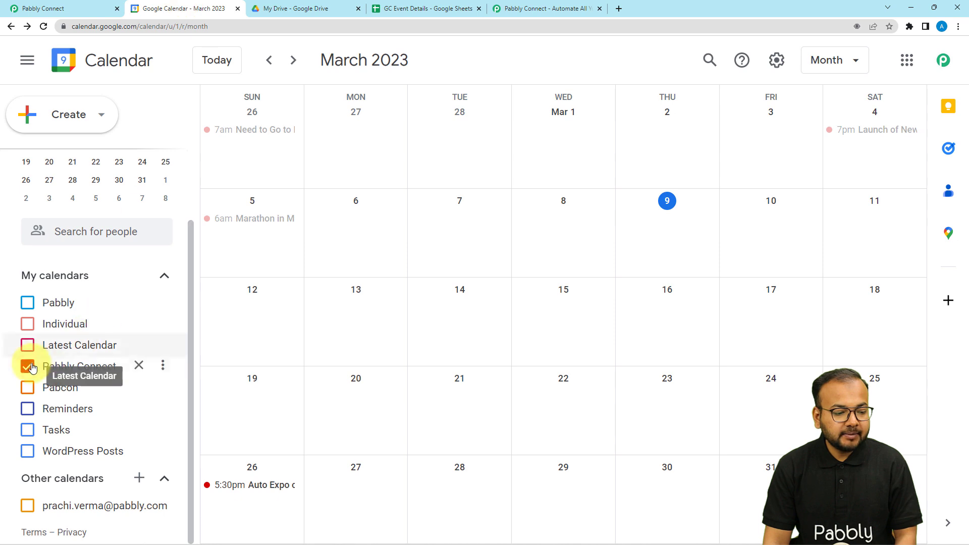
click(41, 8)
click(284, 309)
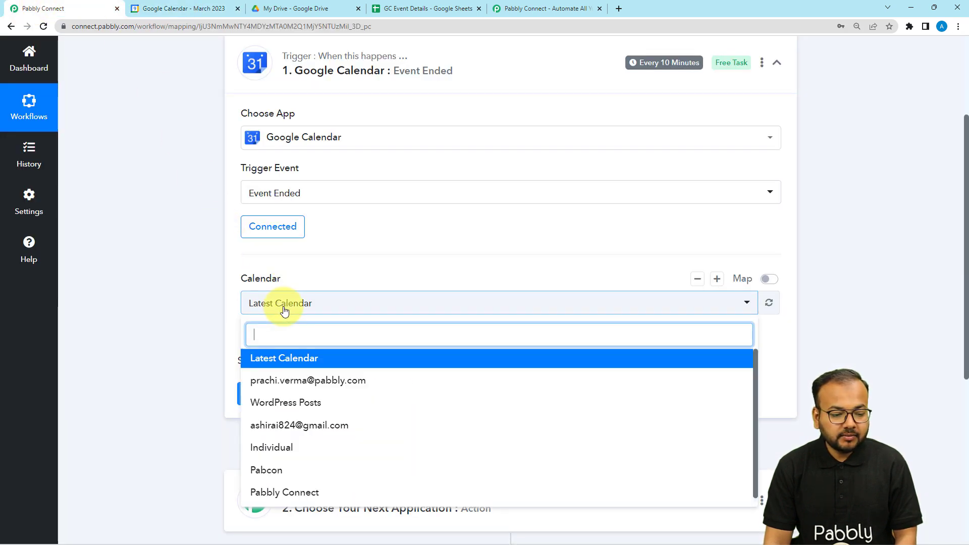
click(277, 493)
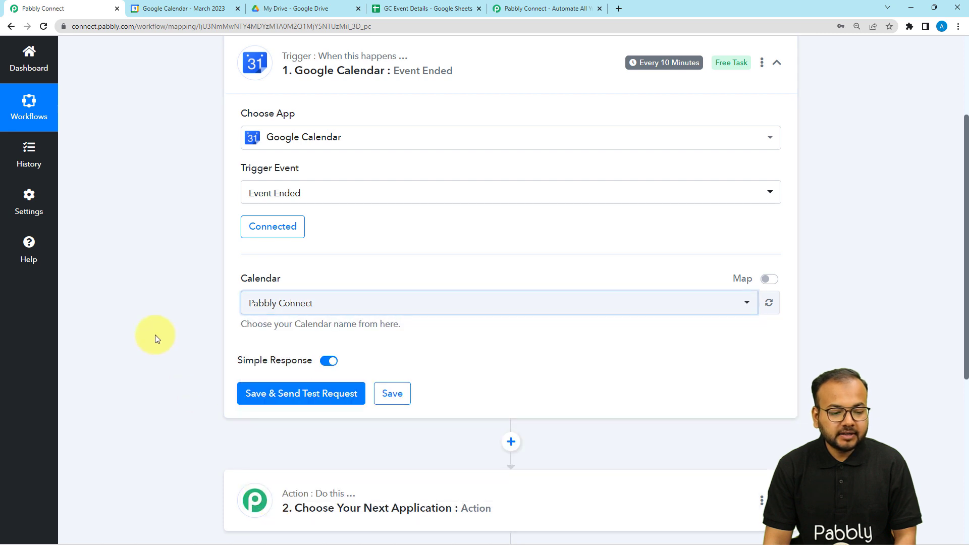
Step: Switch to Google Calendar and start an event titled "Demo Event" on Thursday, March 9, from 2:30pm to 3:00pm
click(206, 9)
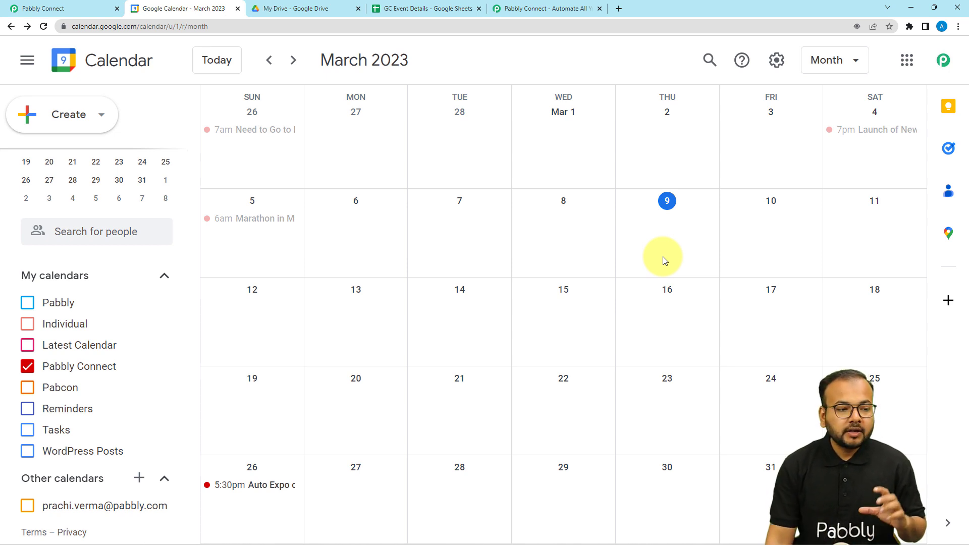
click(92, 9)
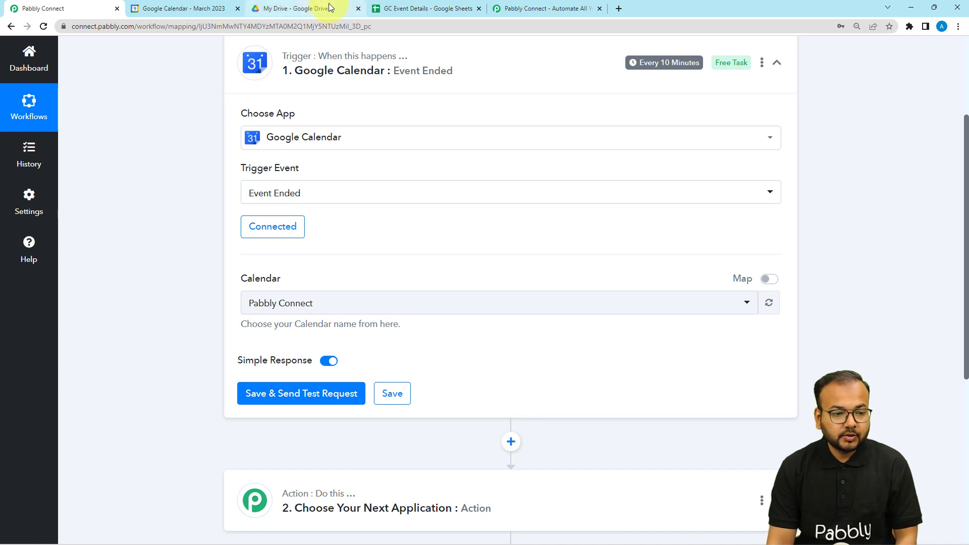
click(211, 8)
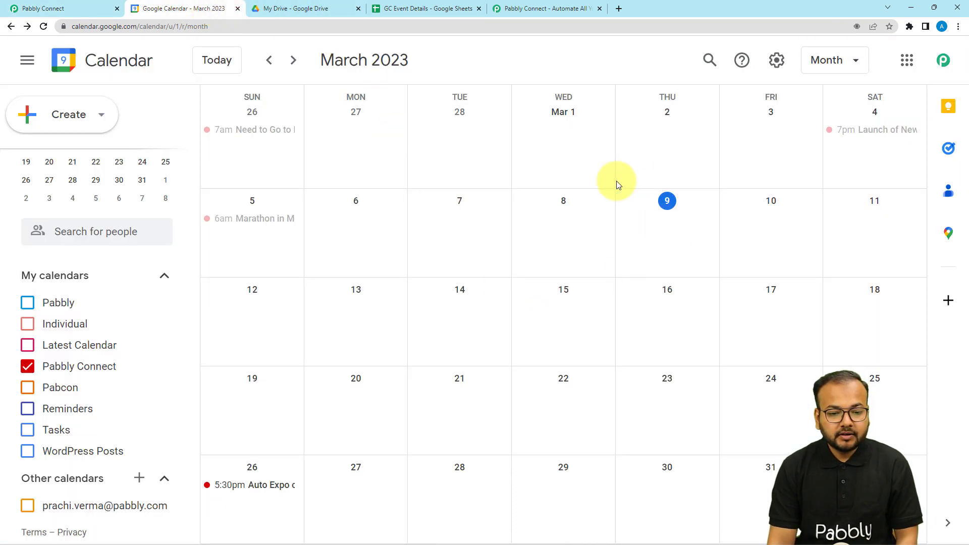
click(662, 230)
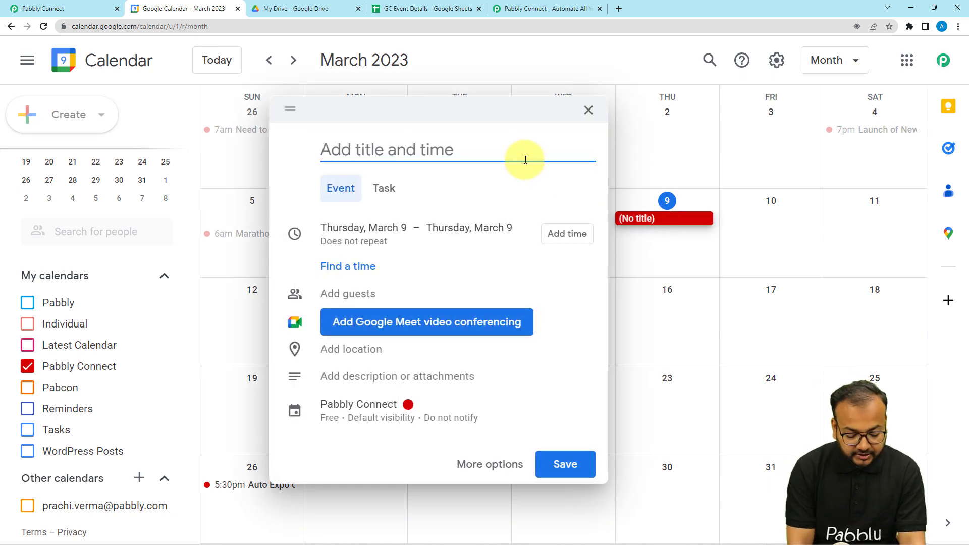
text(Demo Event)
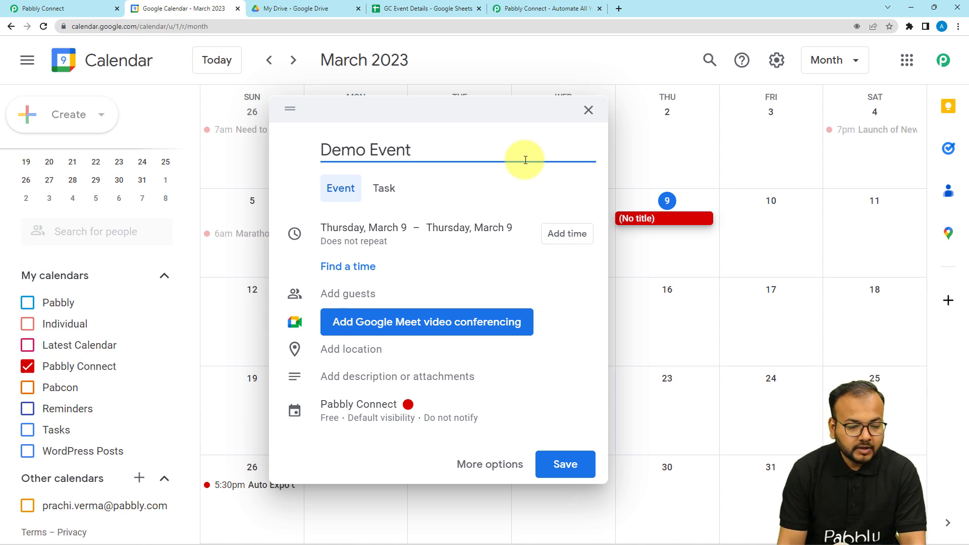
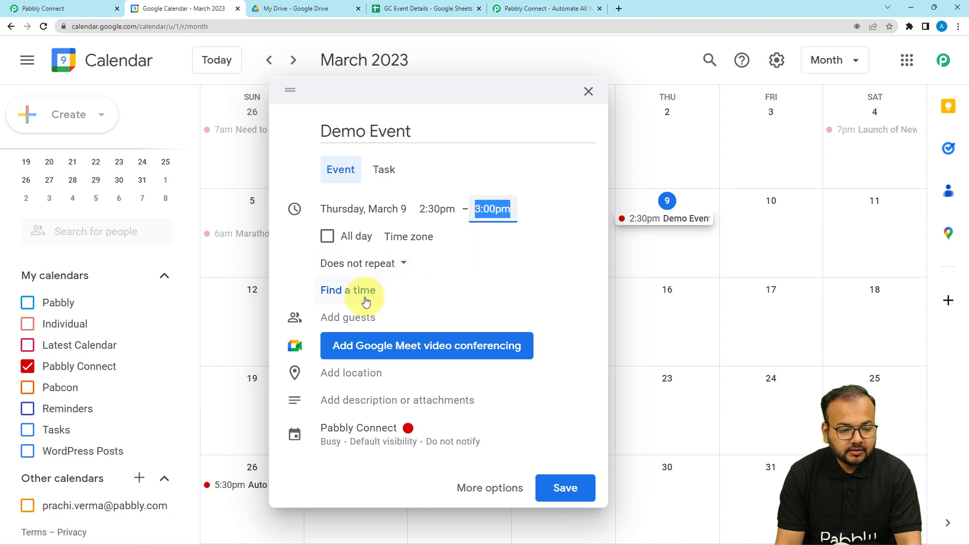
Step: Add three guests to the event by choosing their suggested contacts
click(369, 319)
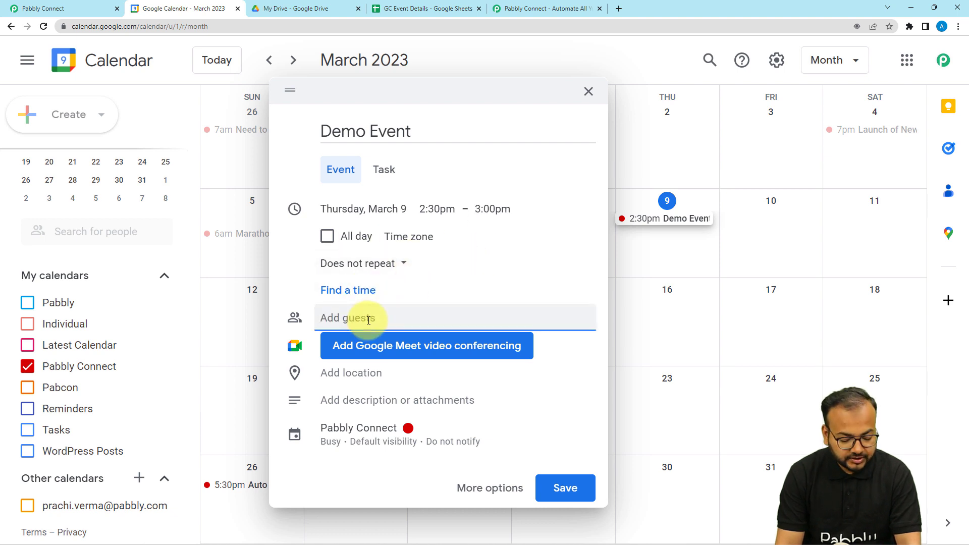
text(de)
click(385, 350)
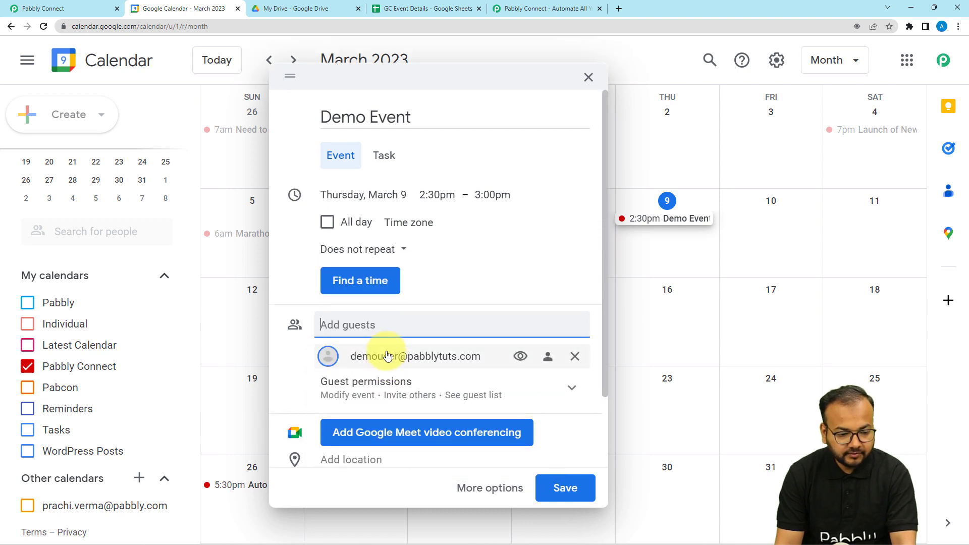
text(de)
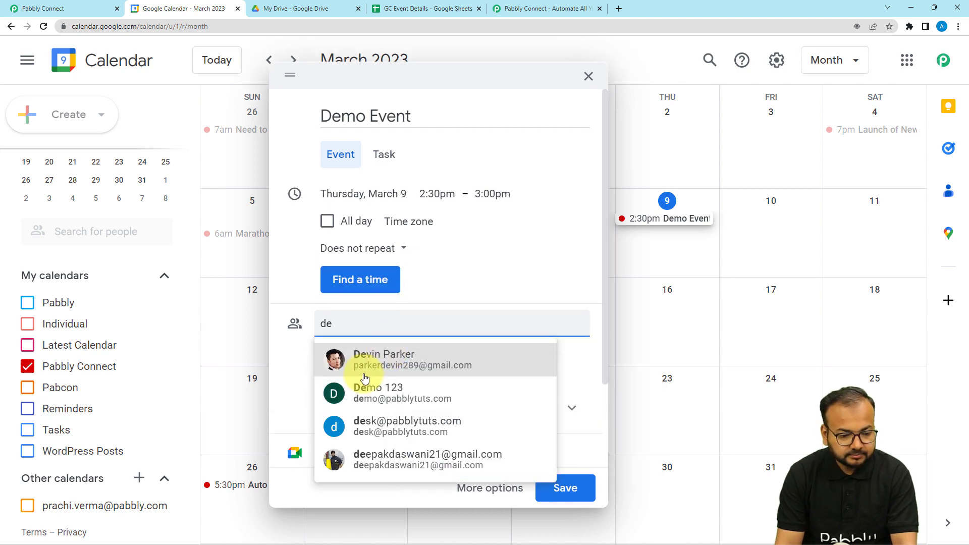
click(376, 364)
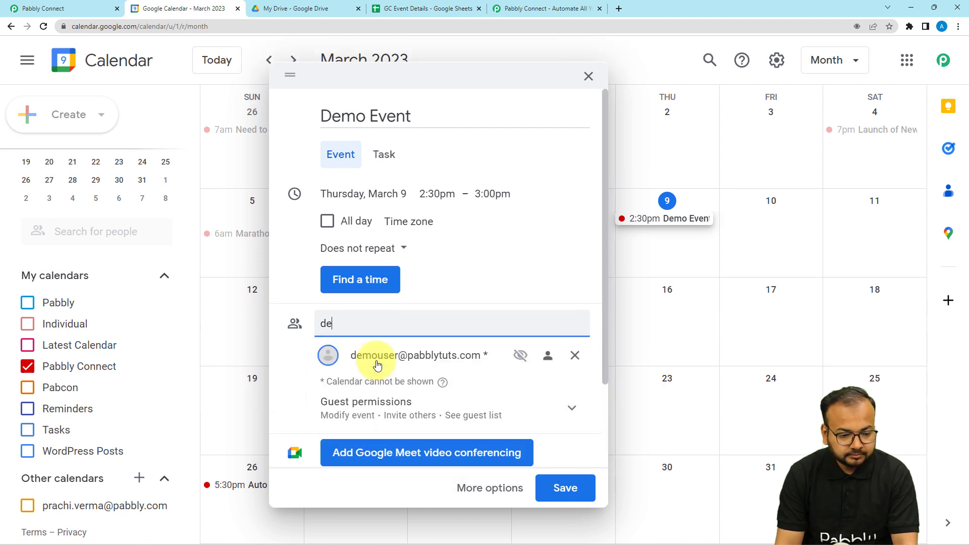
text(du)
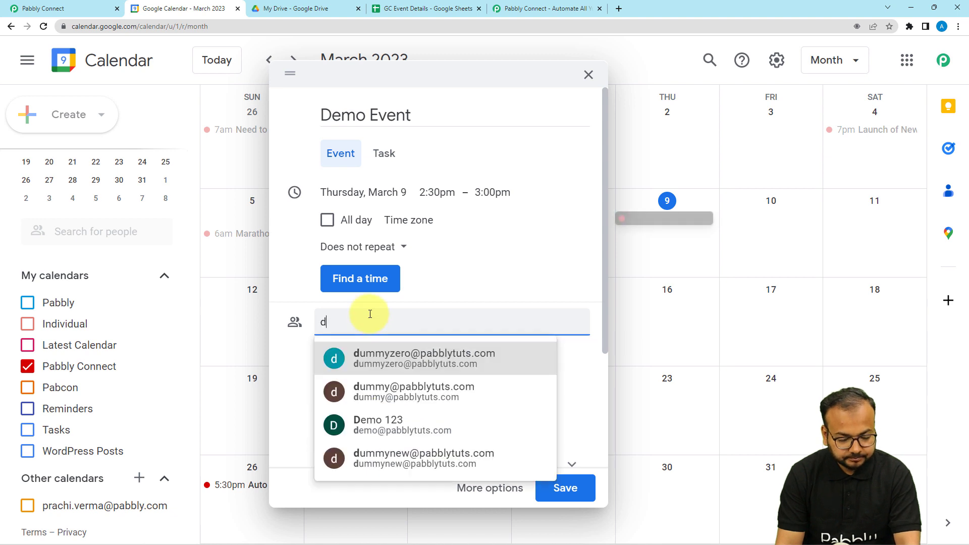
click(375, 350)
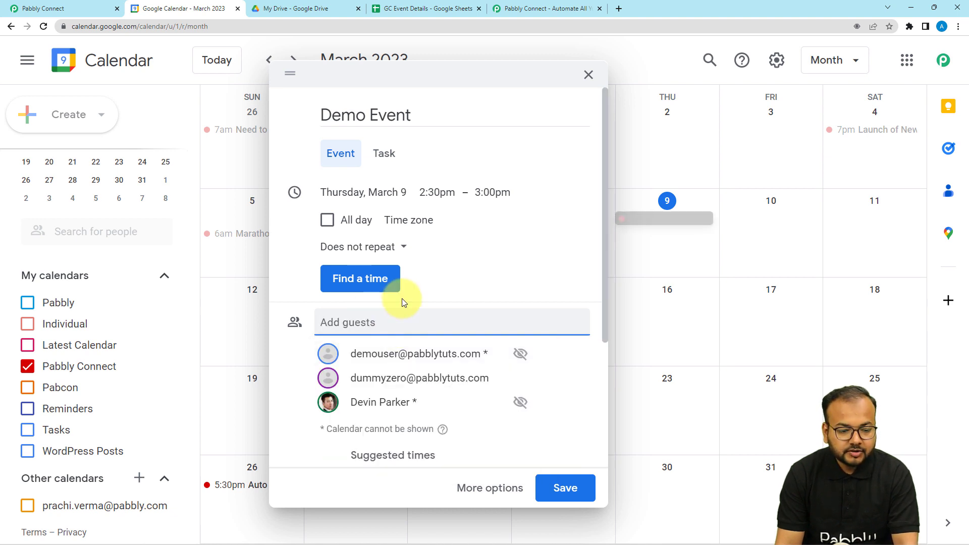
Step: Give the event the description "demo for testing."
scroll(402, 344, down, 3)
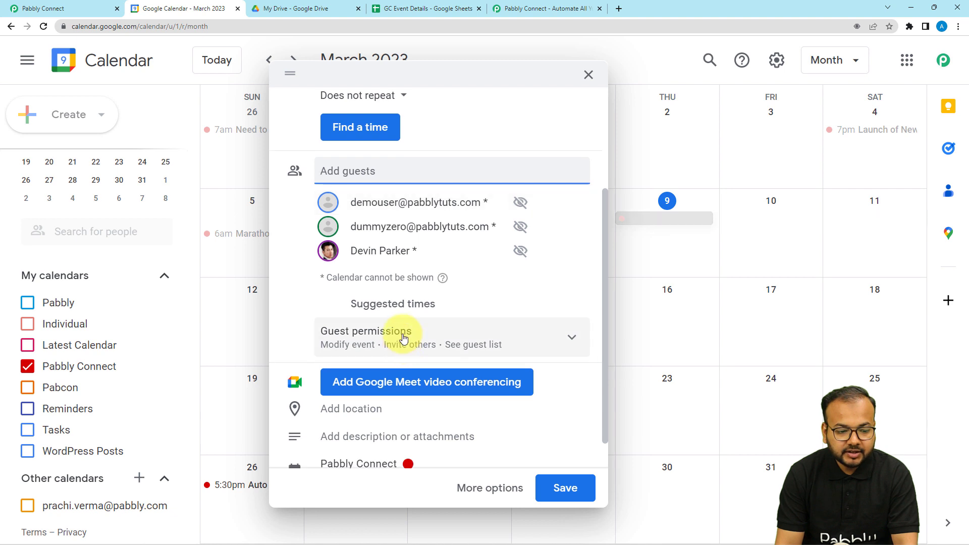
scroll(398, 210, up, 3)
scroll(395, 210, down, 3)
scroll(396, 215, down, 1)
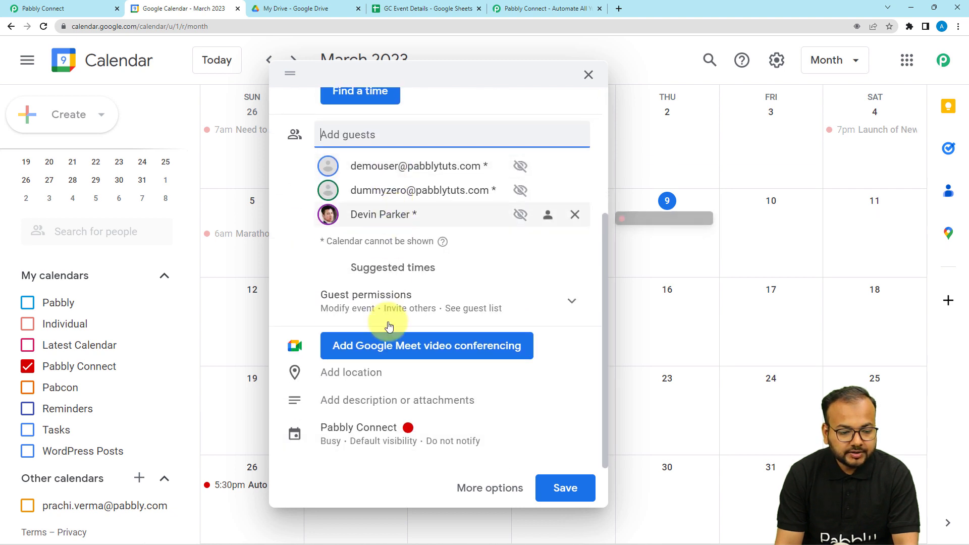
click(361, 404)
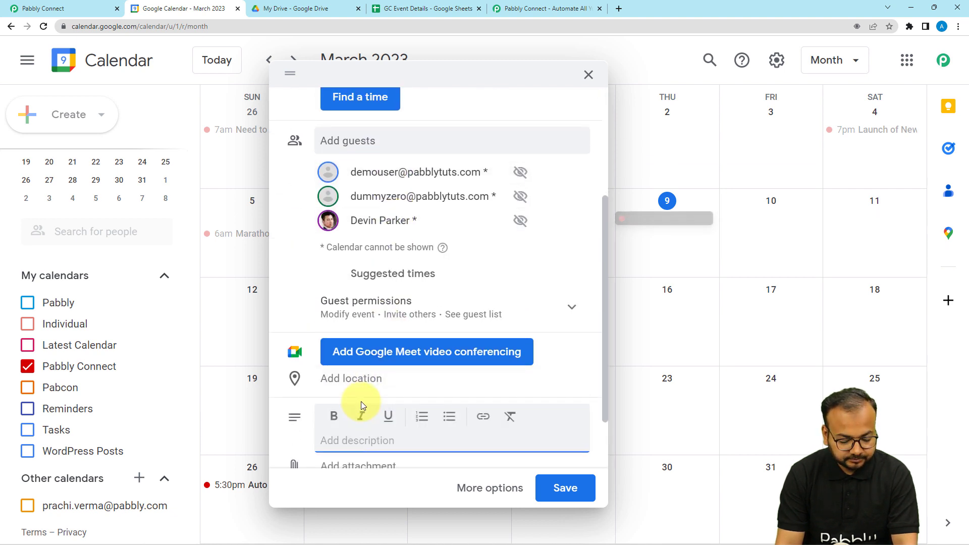
text(demo)
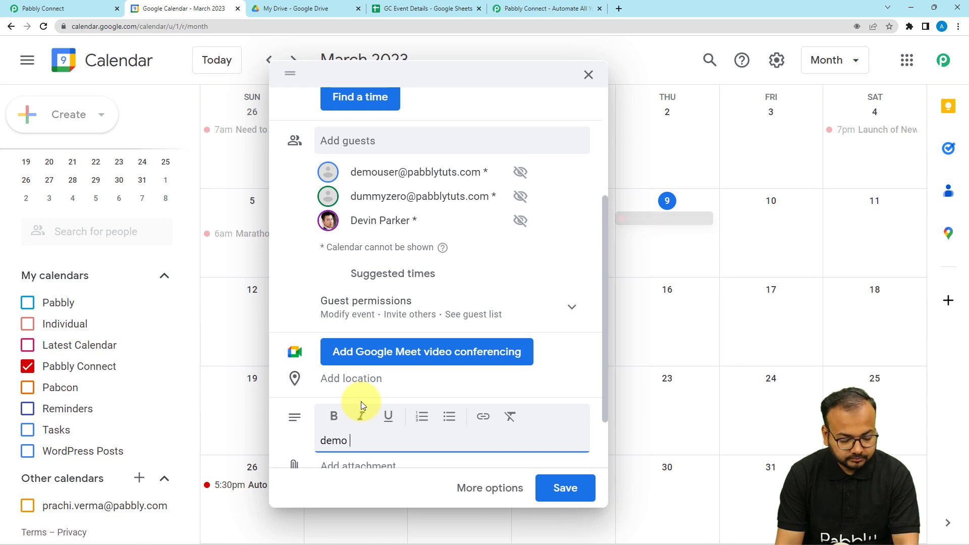
text( for)
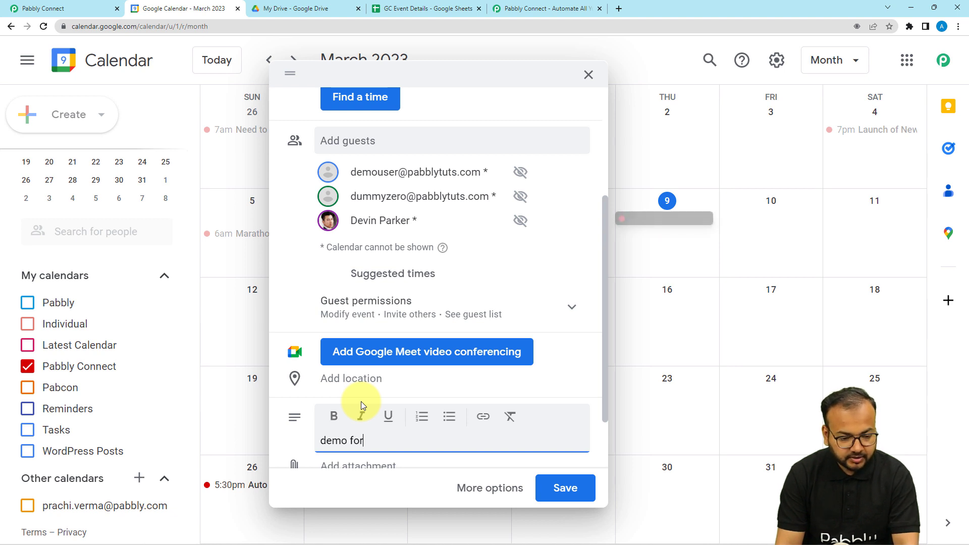
text( t)
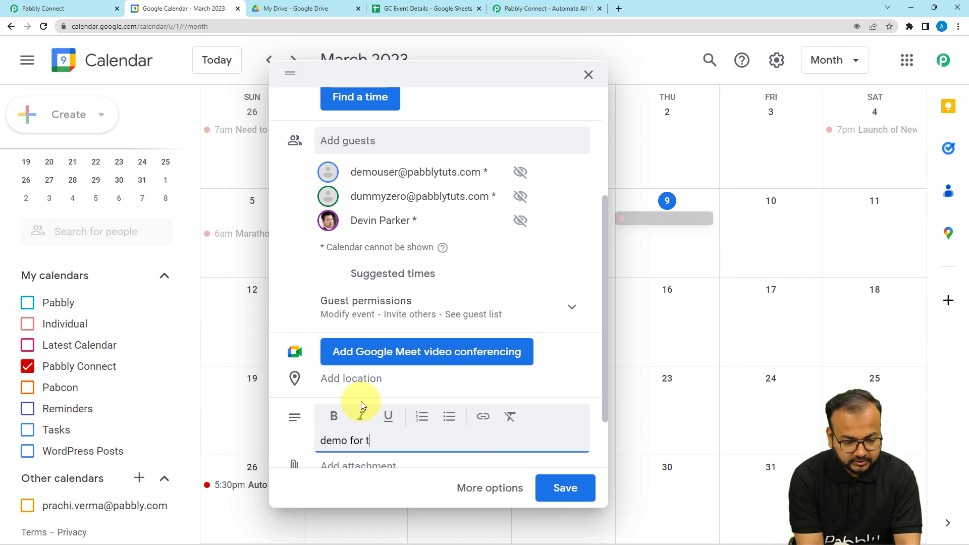
text(rd)
key(BackSpace)
key(BackSpace)
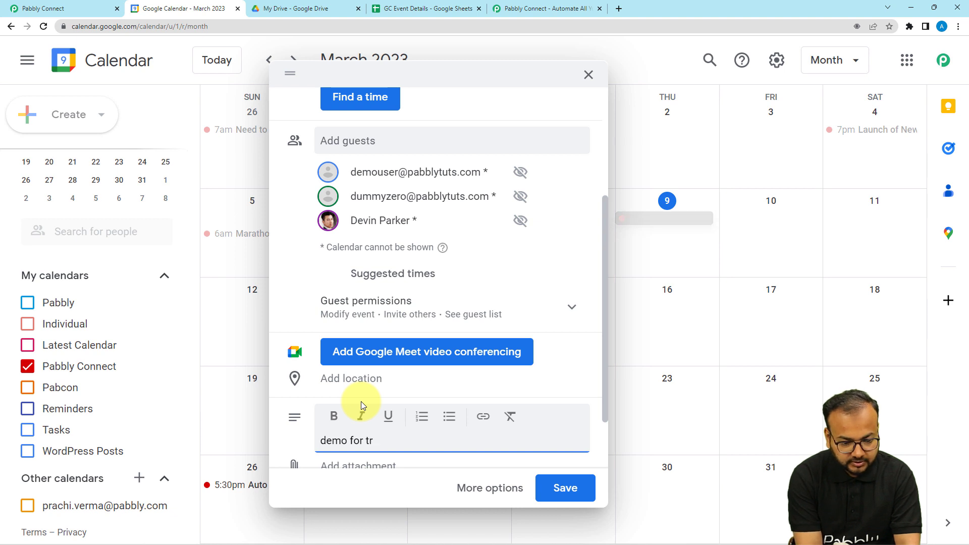
text(es)
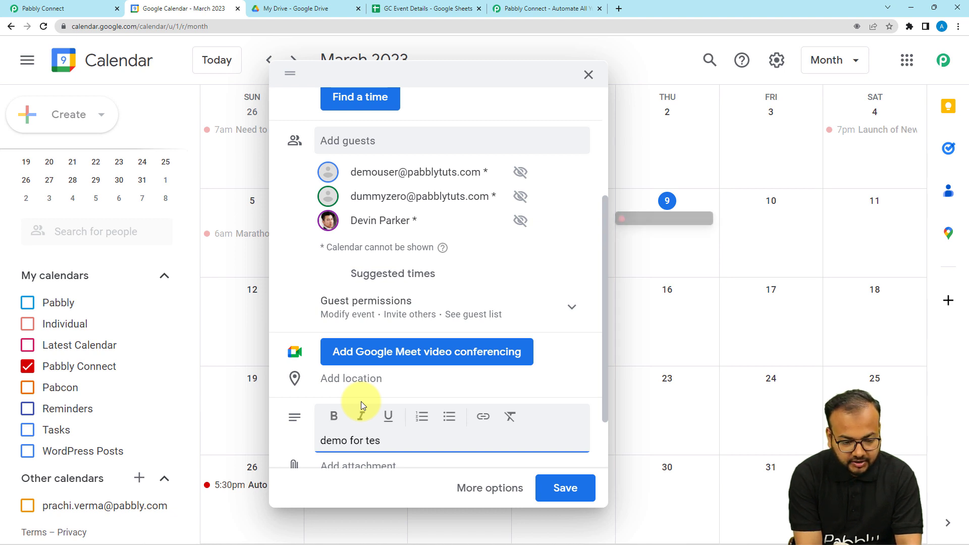
text(ting)
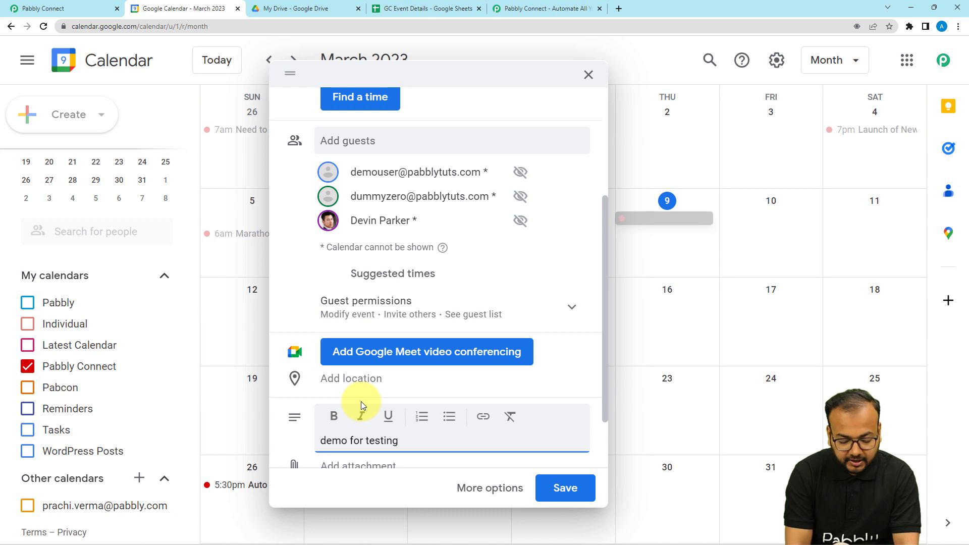
text(.)
Step: Review the event details and save the event without sending invitation emails to the guests
scroll(384, 367, down, 1)
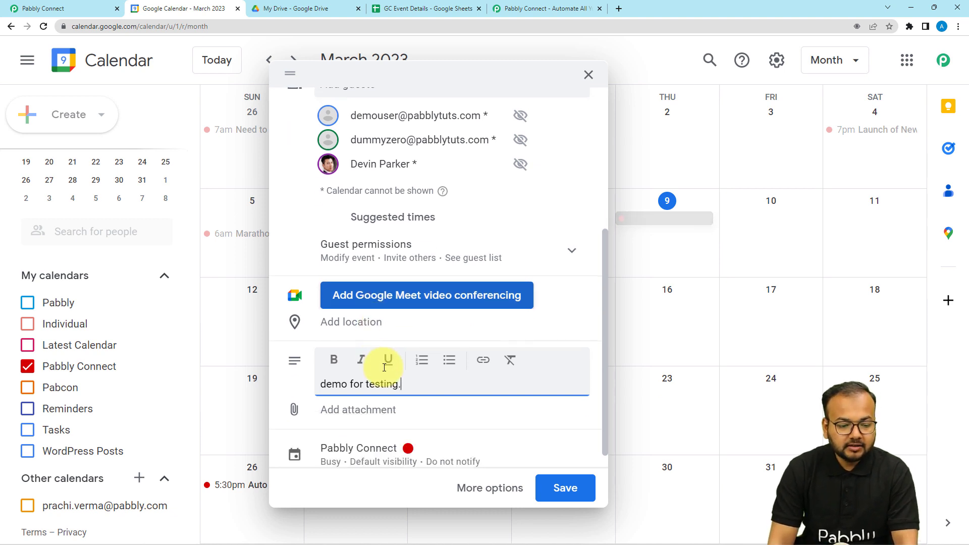
scroll(394, 371, down, 1)
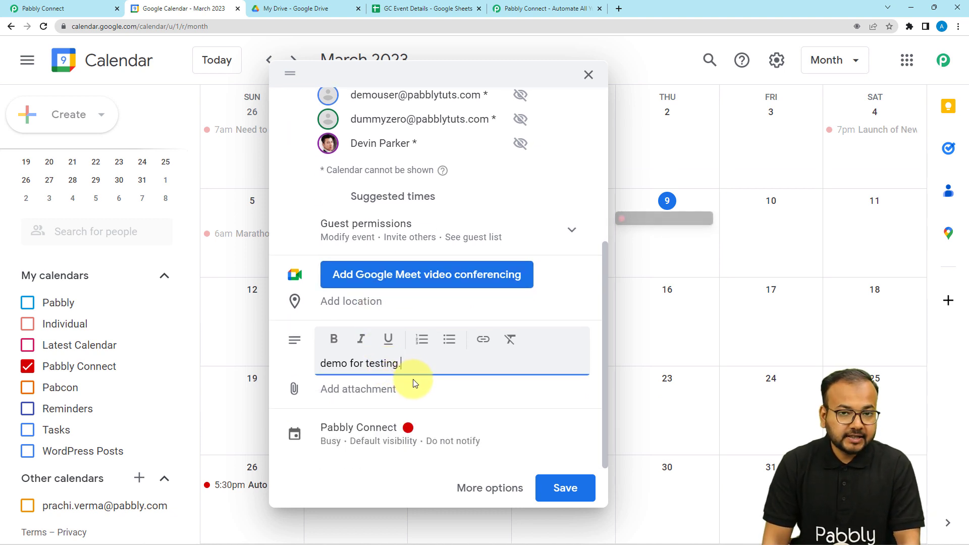
scroll(413, 379, up, 5)
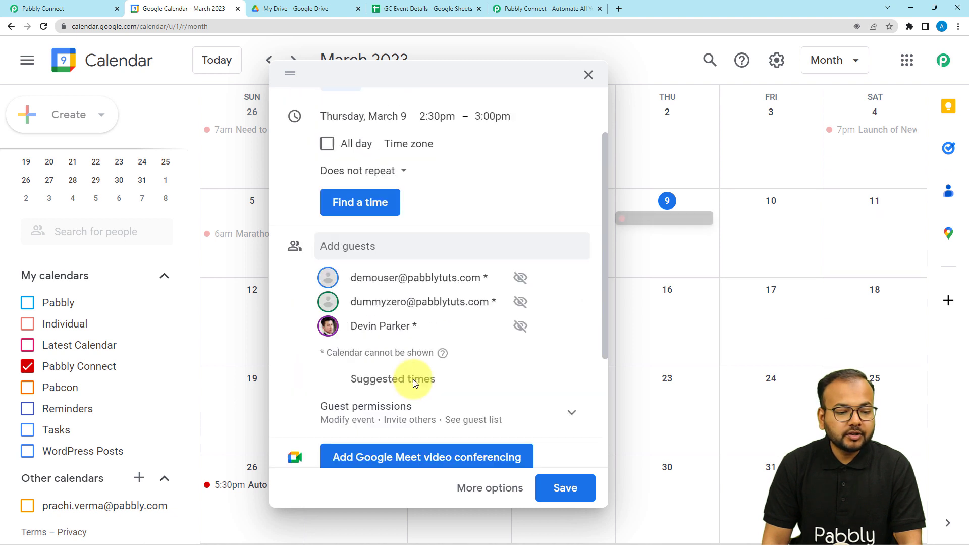
scroll(413, 380, down, 5)
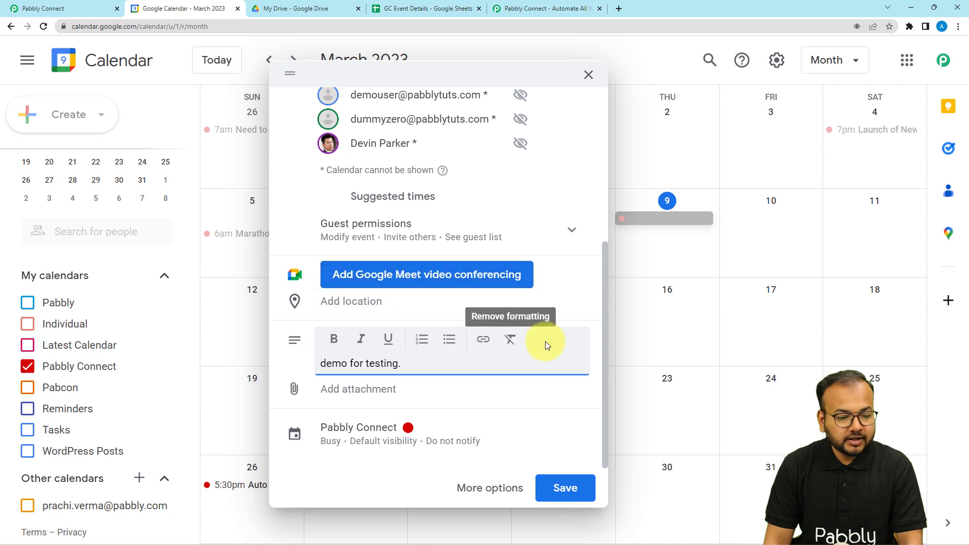
click(560, 487)
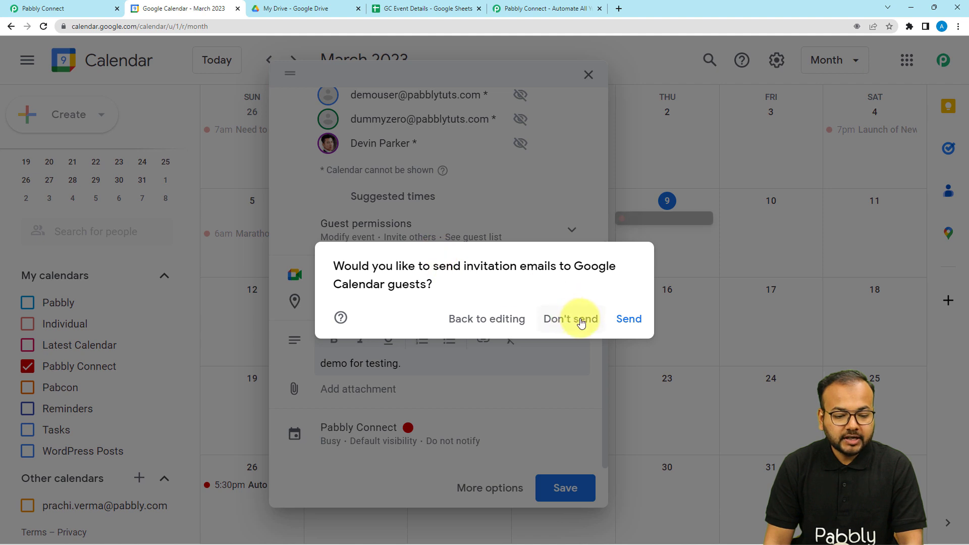
click(582, 322)
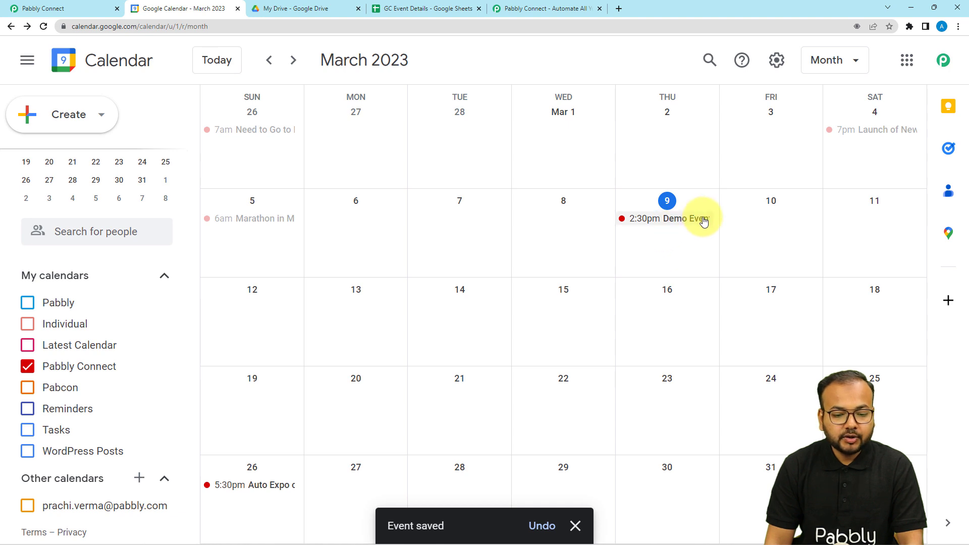
Step: Switch back to the Pabbly Connect workflow, then save the Google Calendar trigger and send its test request
click(83, 7)
scroll(132, 186, down, 5)
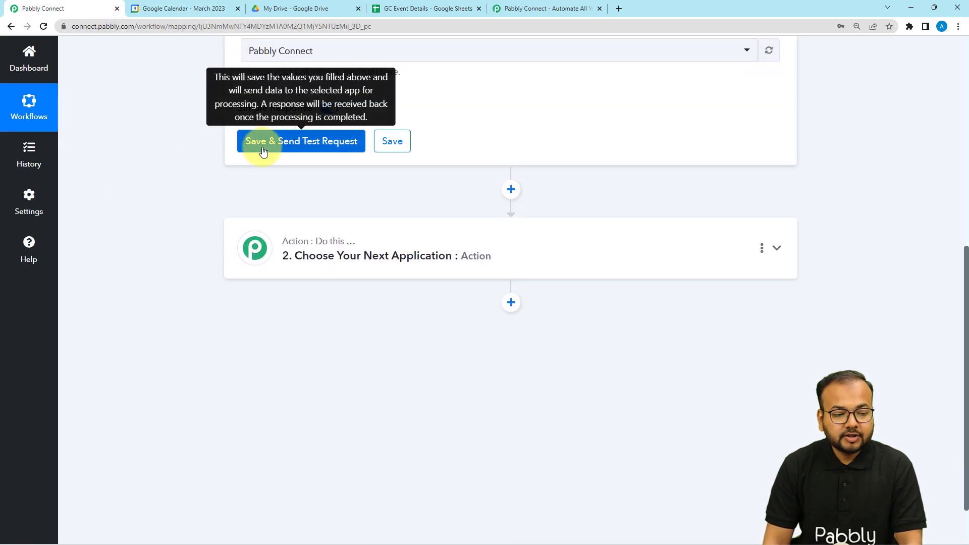
click(263, 151)
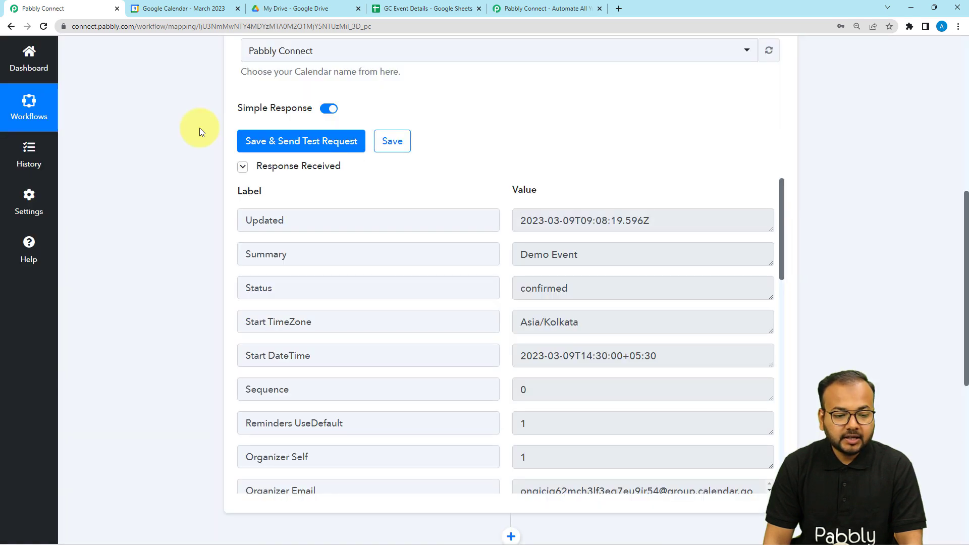
Step: Examine the trigger's received response for the event's summary, start and end times, organizer, description and creator
scroll(199, 131, down, 1)
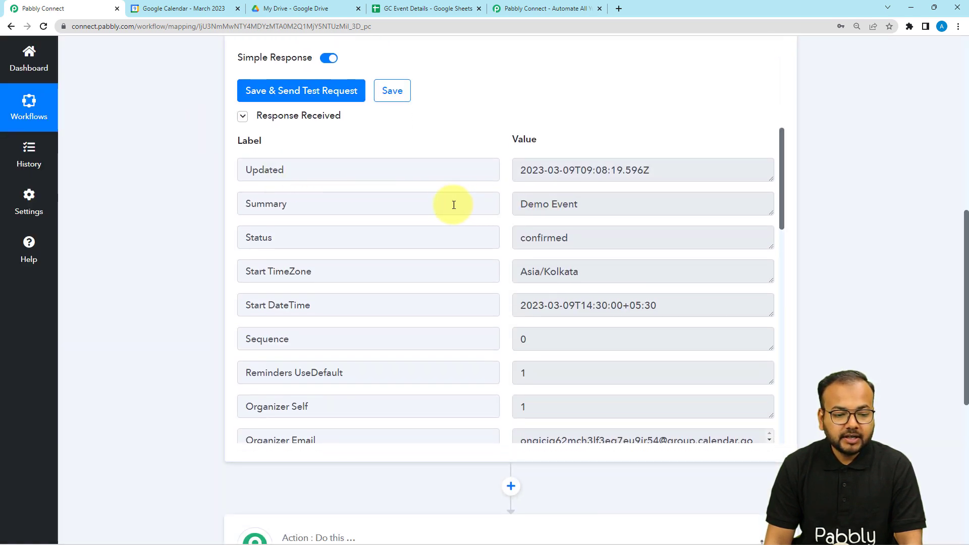
scroll(466, 187, down, 1)
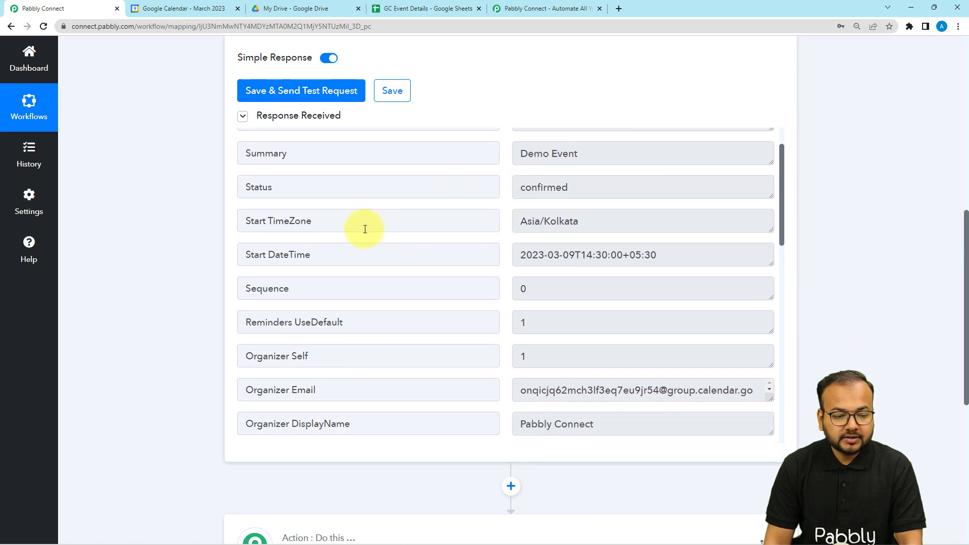
scroll(366, 227, down, 2)
scroll(333, 223, up, 1)
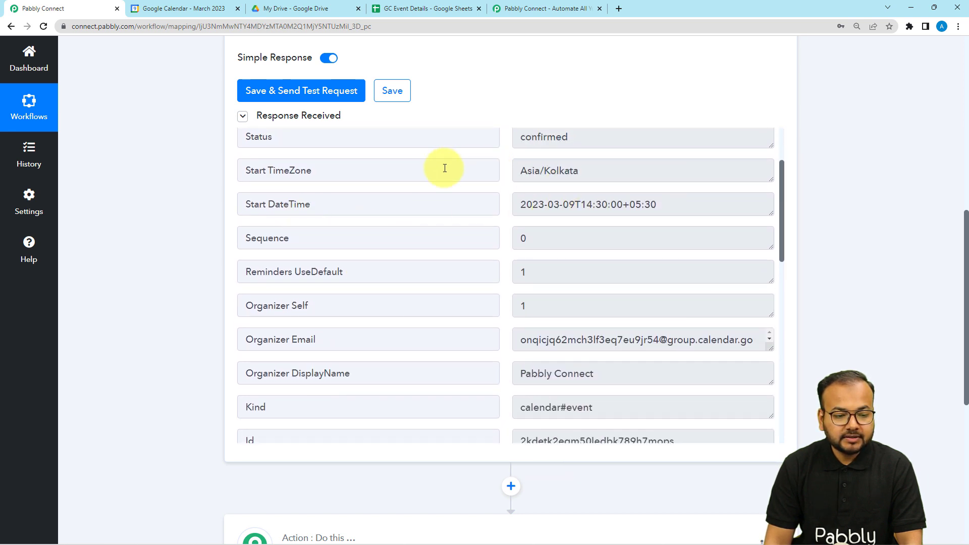
scroll(410, 253, down, 3)
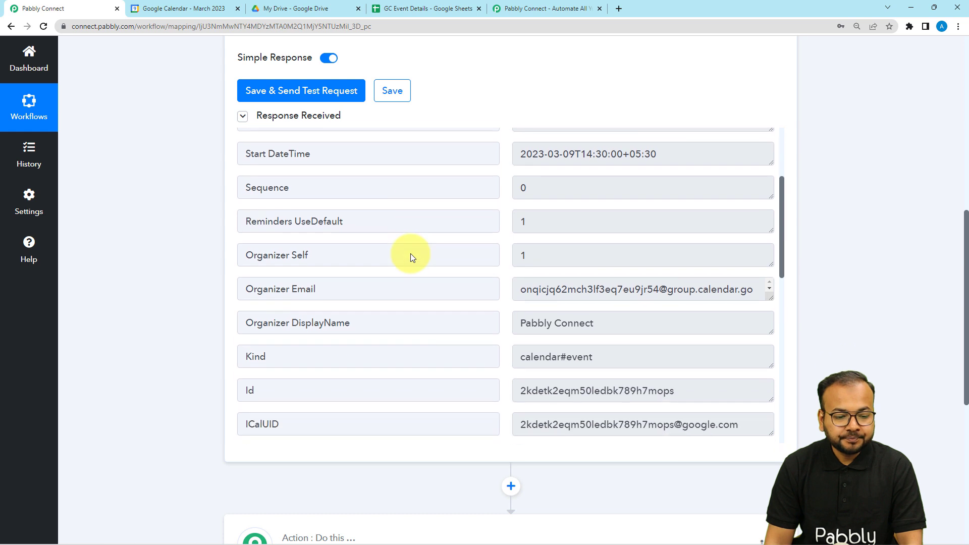
scroll(488, 179, down, 1)
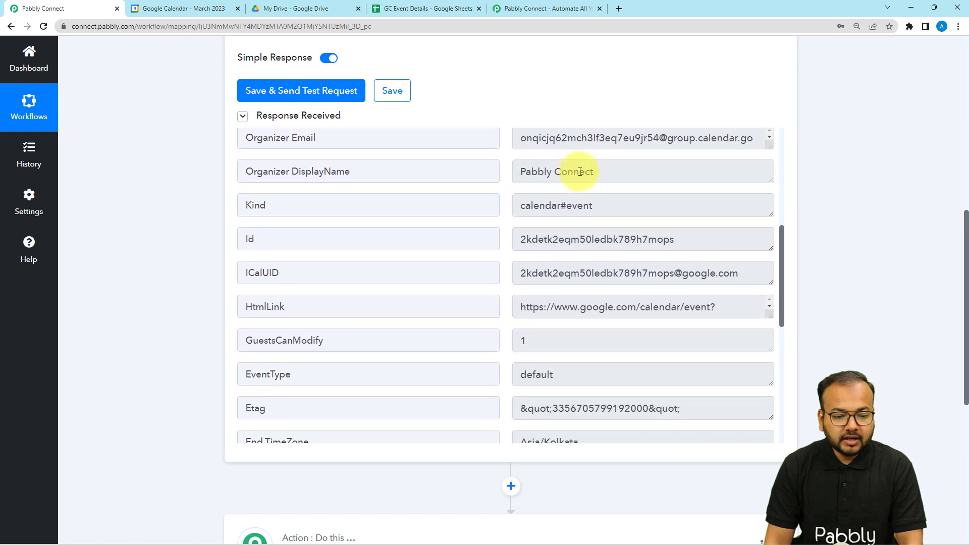
scroll(392, 235, down, 3)
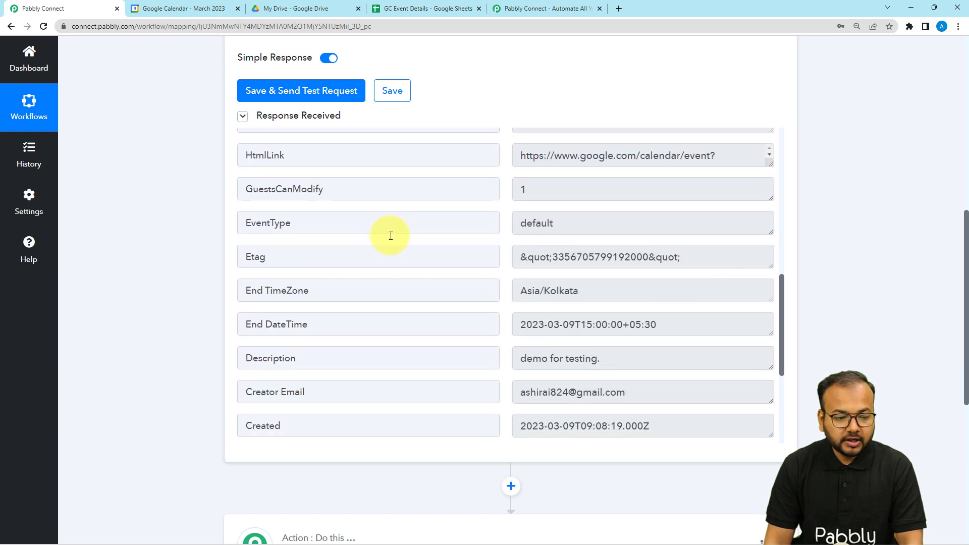
Step: Examine the attendees' emails and response statuses in the trigger's received response
scroll(390, 235, down, 4)
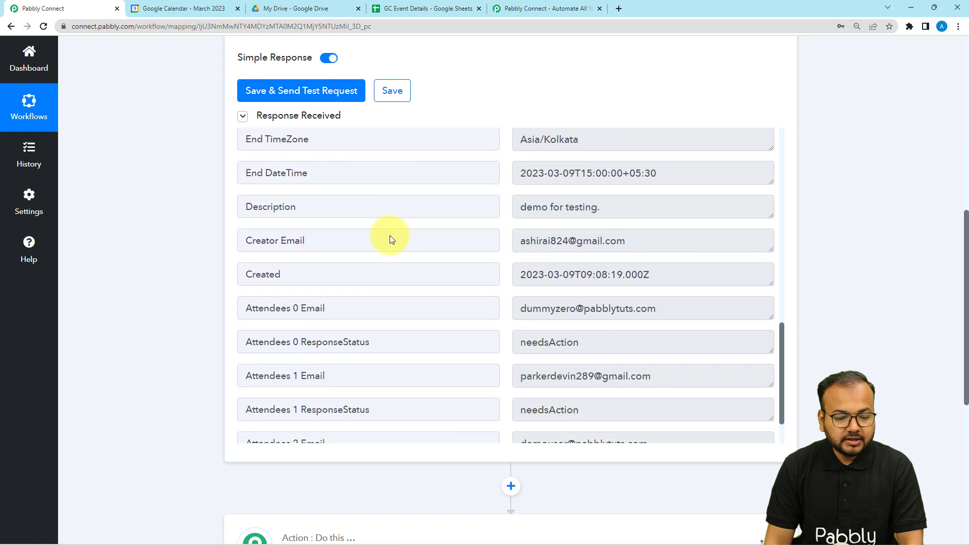
scroll(573, 318, down, 2)
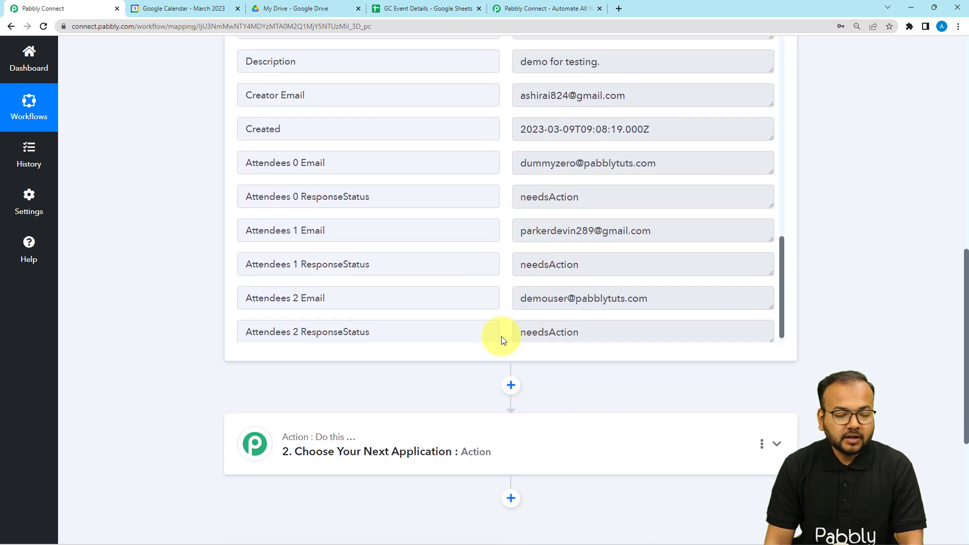
scroll(501, 338, up, 4)
scroll(199, 222, up, 3)
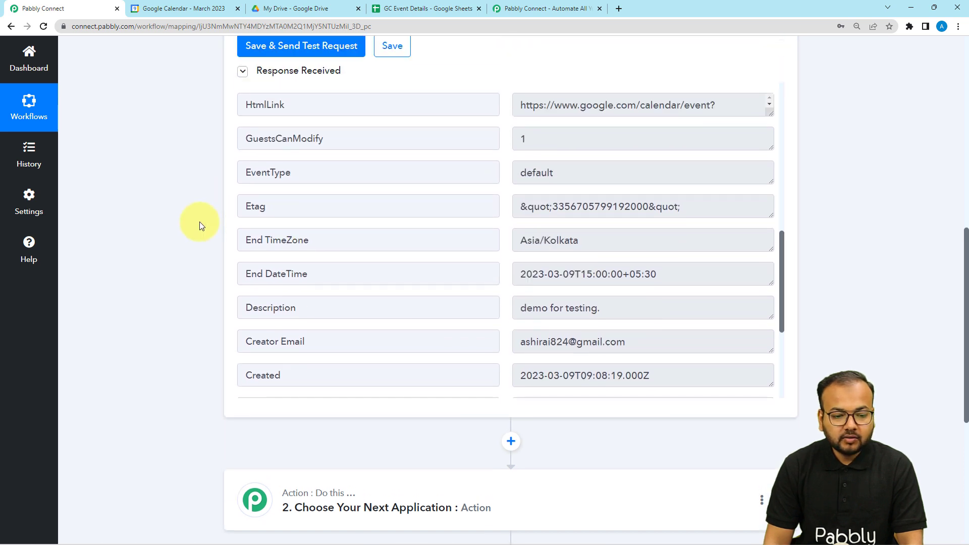
Step: Turn off Simple Response for the Google Calendar trigger, then save it and send its test request again
scroll(476, 351, down, 4)
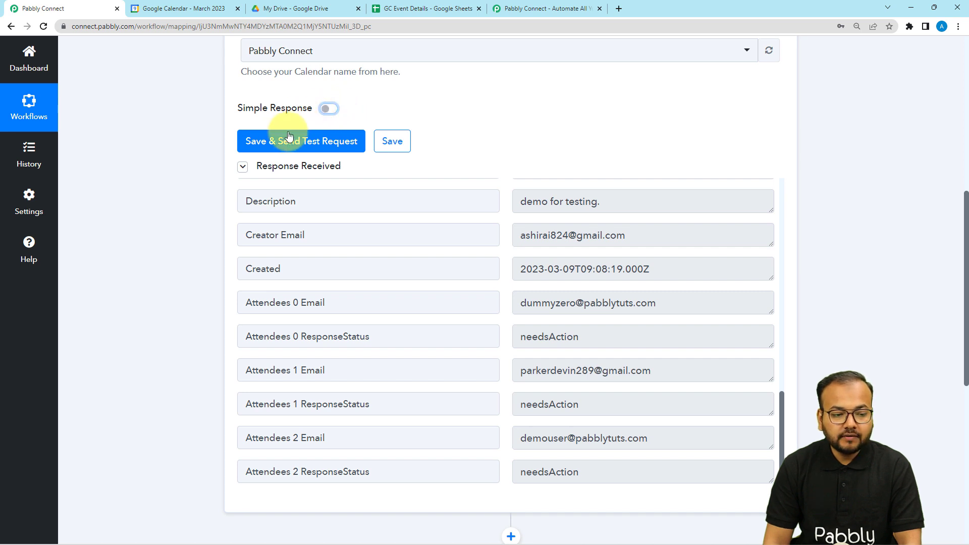
click(268, 140)
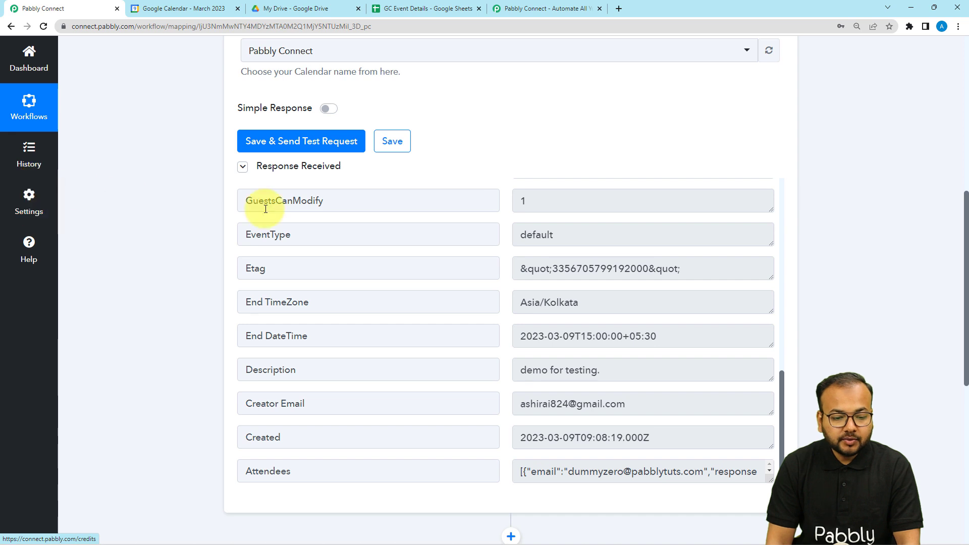
scroll(123, 237, down, 3)
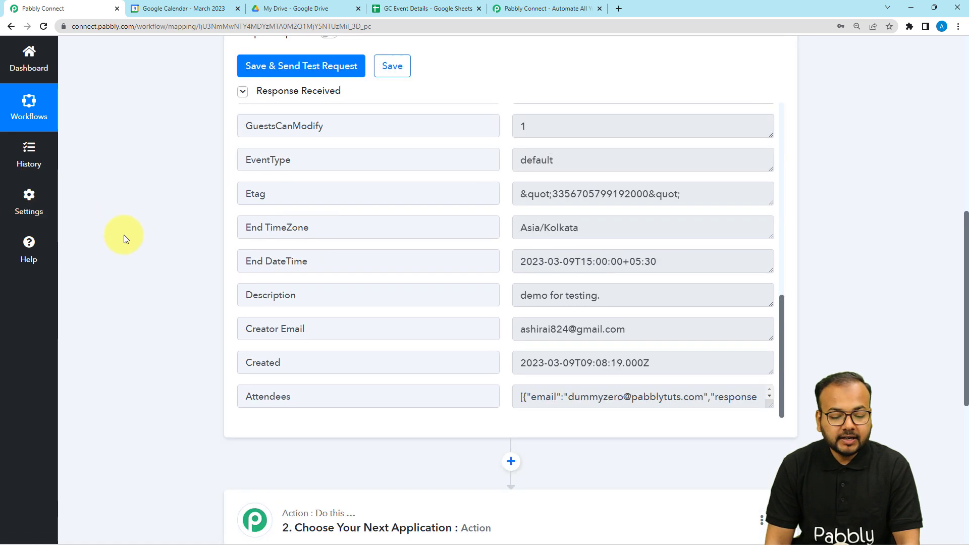
Step: Enlarge the Attendees value box in the trigger response and read the whole attendee array
drag(772, 327, 767, 391)
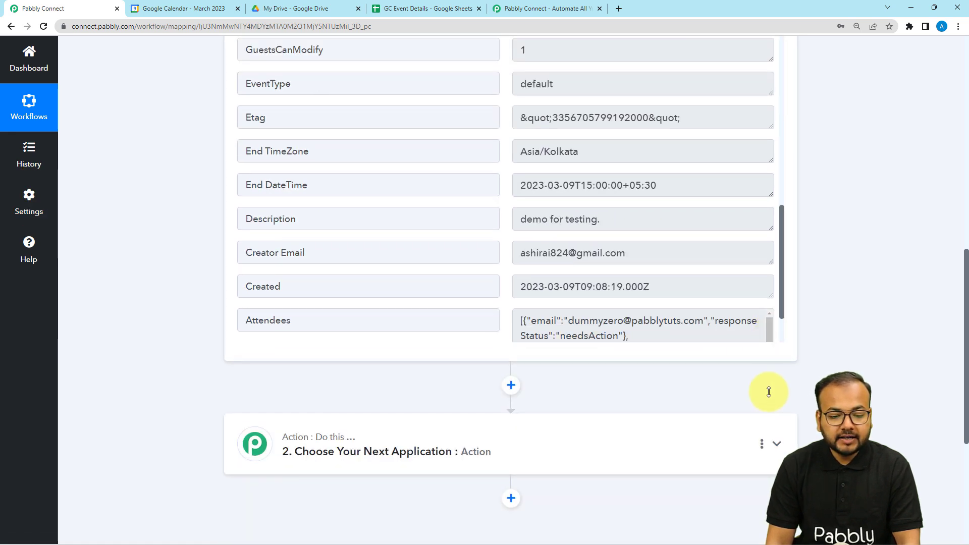
scroll(672, 328, down, 1)
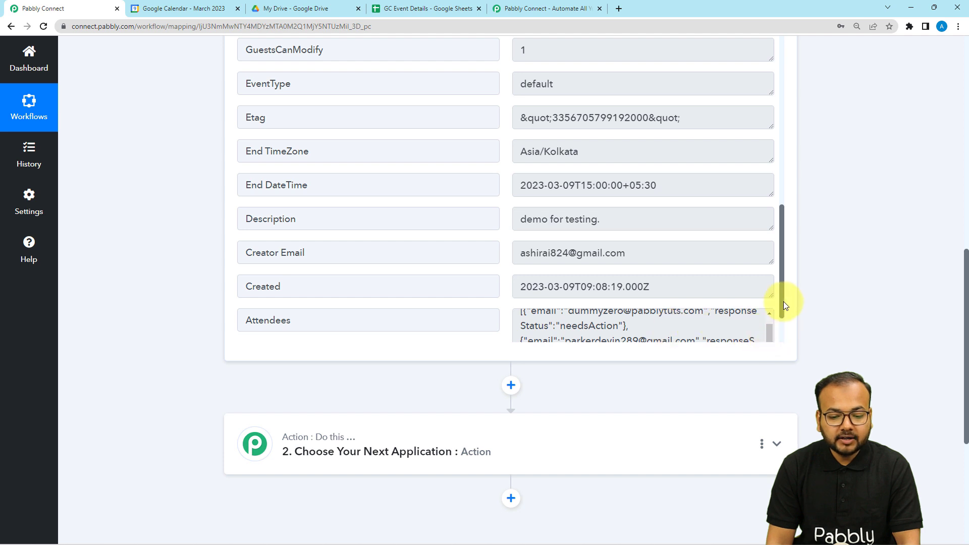
scroll(782, 305, down, 2)
scroll(658, 287, up, 1)
scroll(659, 288, down, 1)
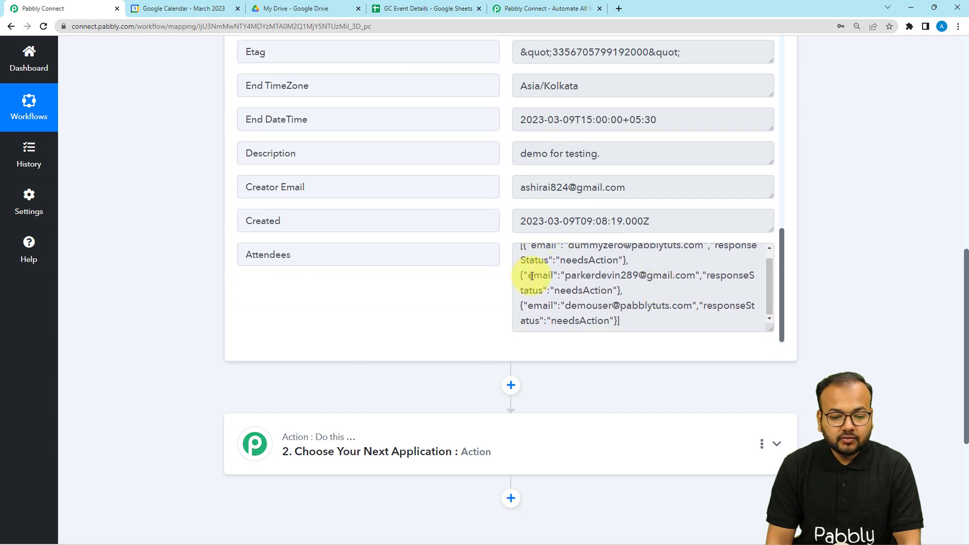
scroll(147, 259, down, 3)
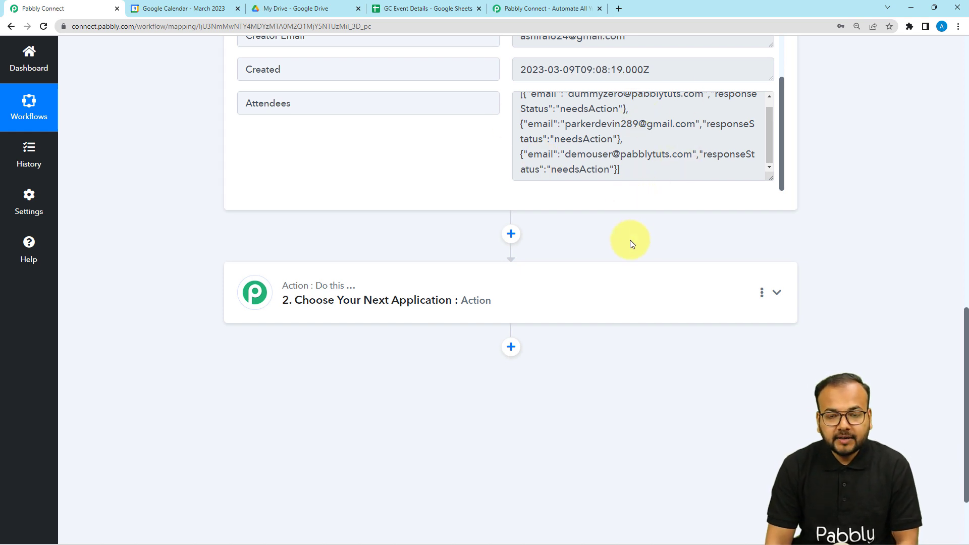
Step: Choose Iterator by Pabbly as the app for the workflow's second step
click(429, 281)
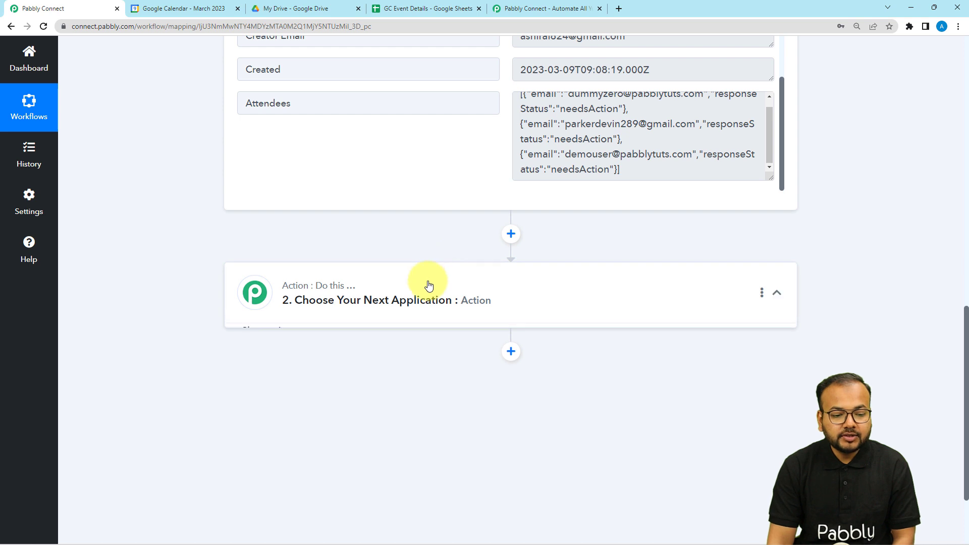
scroll(429, 286, up, 4)
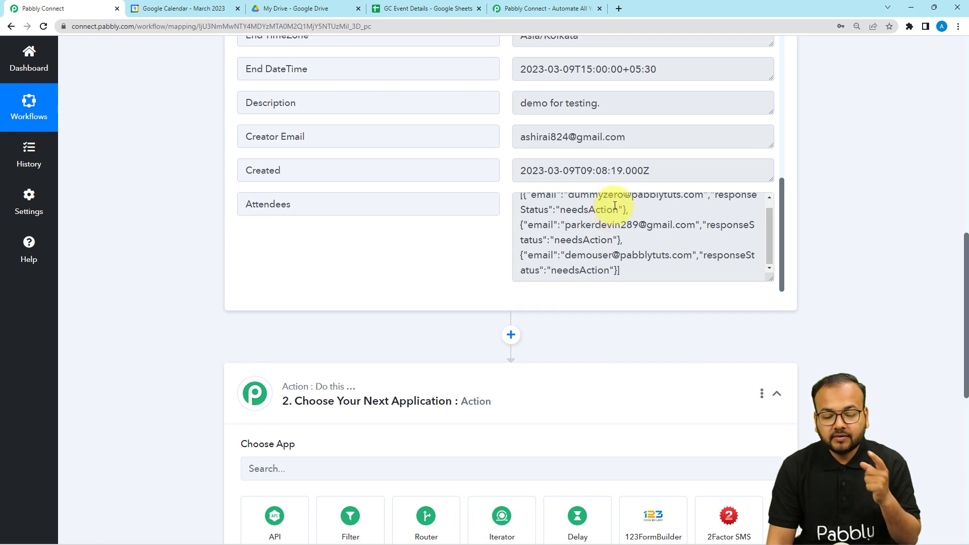
scroll(197, 275, down, 1)
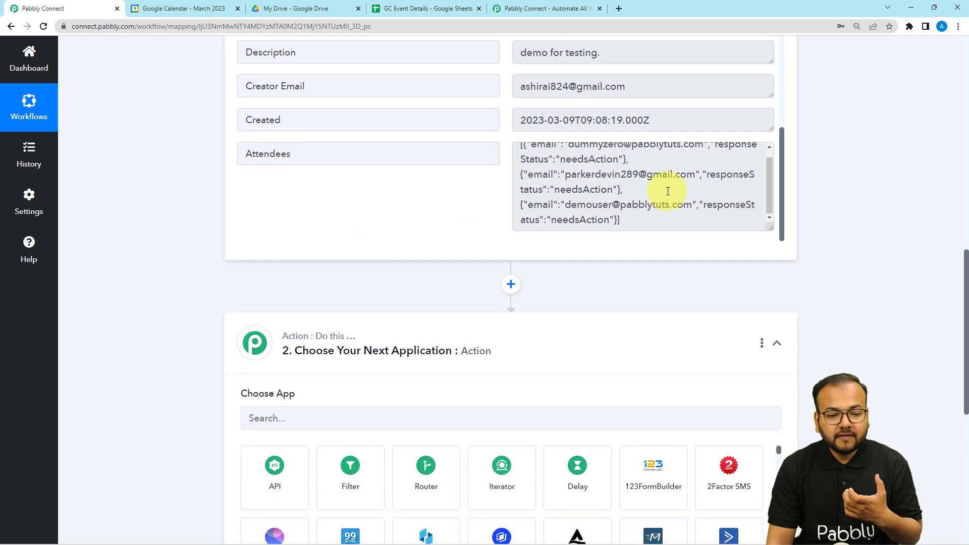
scroll(565, 217, up, 1)
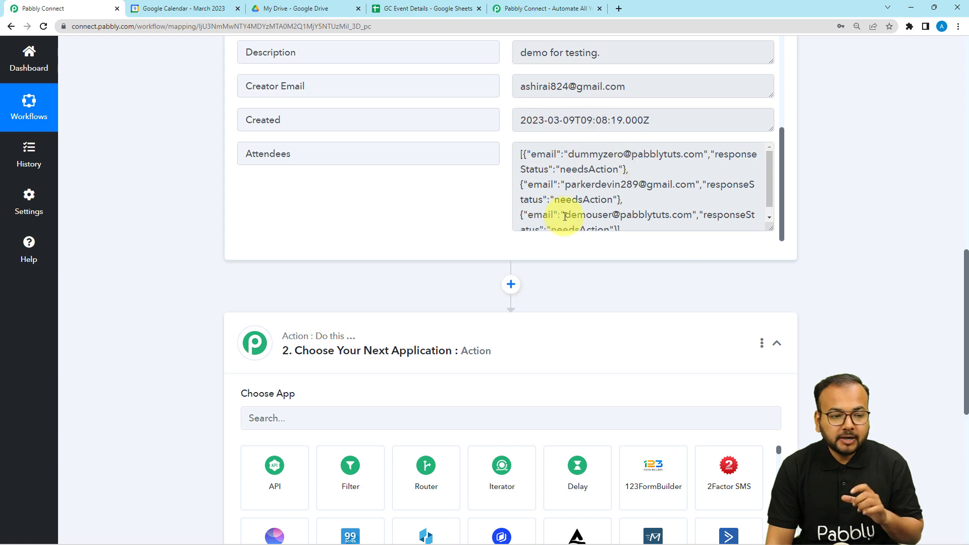
scroll(197, 170, up, 9)
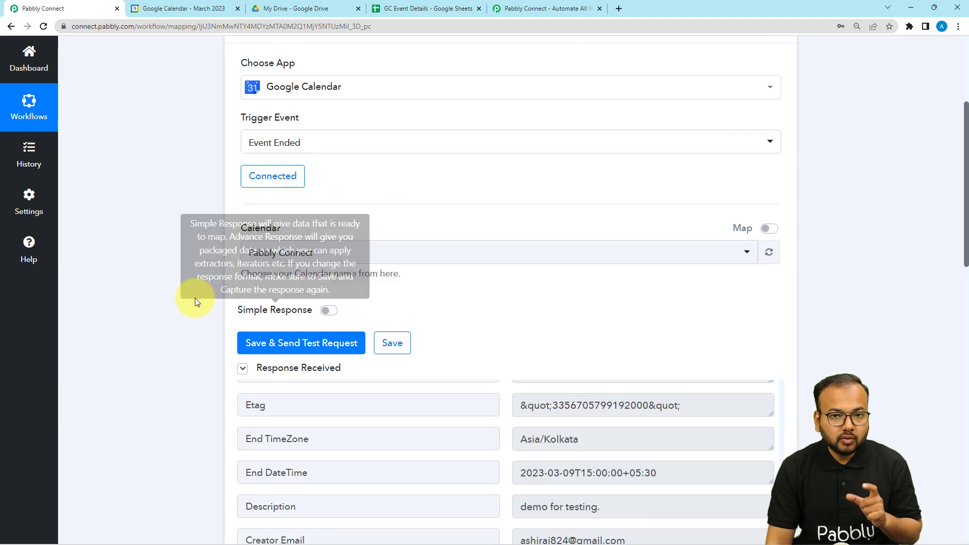
scroll(161, 303, down, 13)
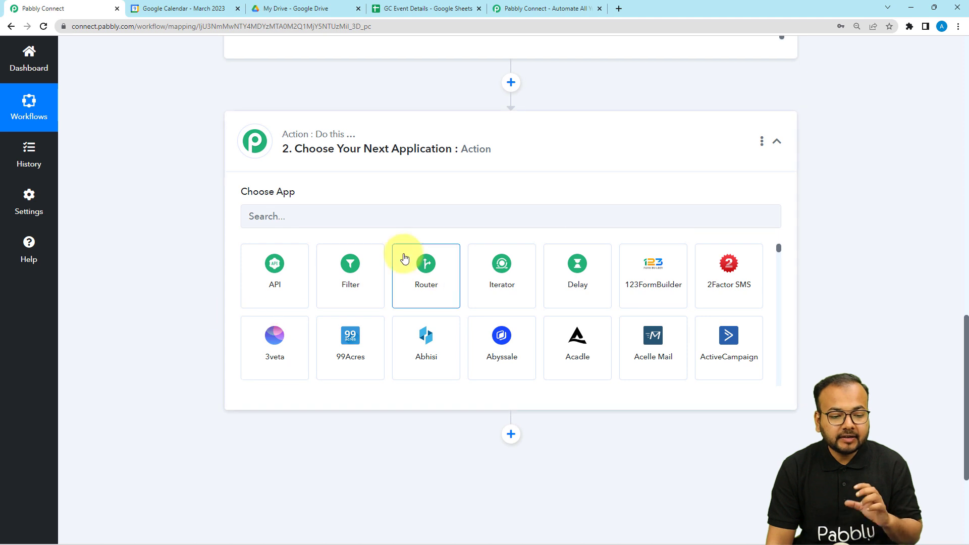
click(499, 293)
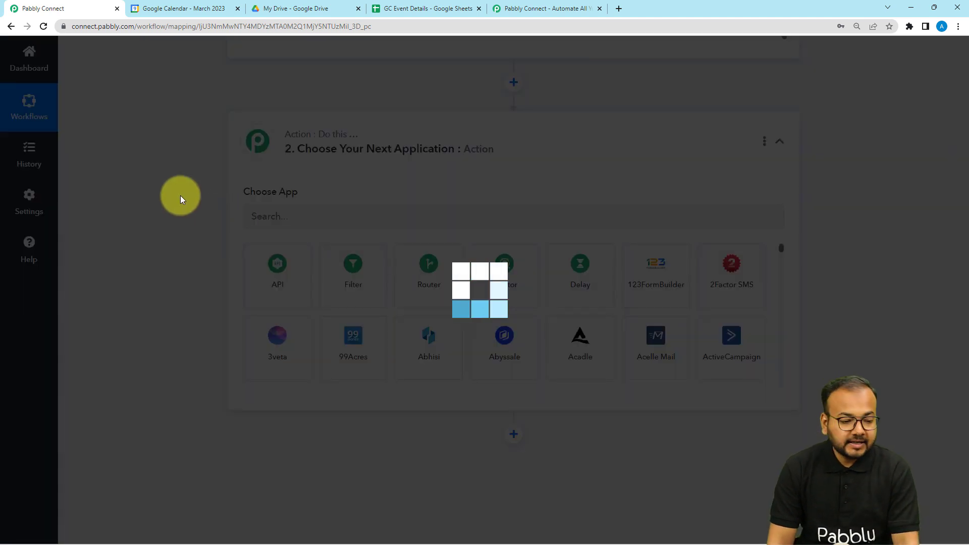
Step: Select the trigger's Attendees array for the Iterator, then save it, send the test request and check its response
scroll(180, 195, down, 2)
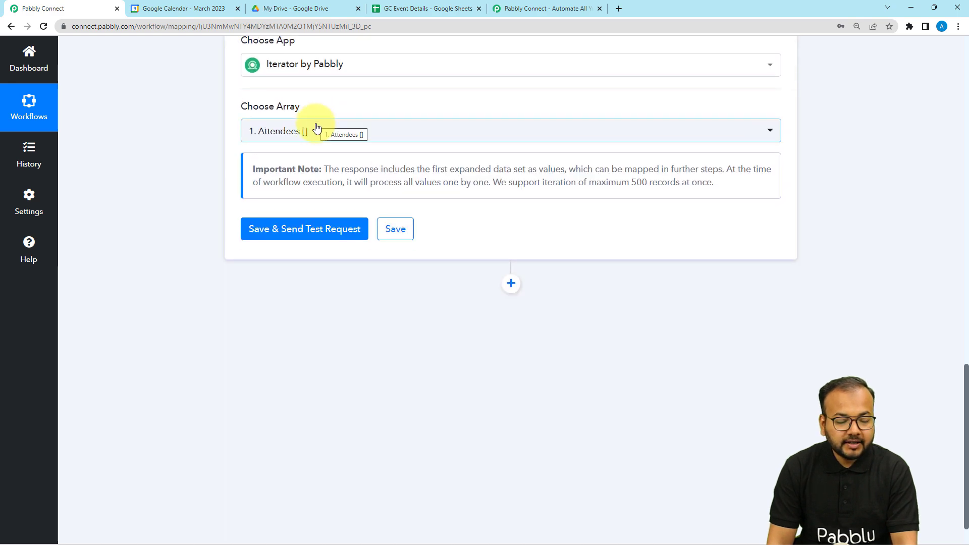
scroll(325, 132, up, 6)
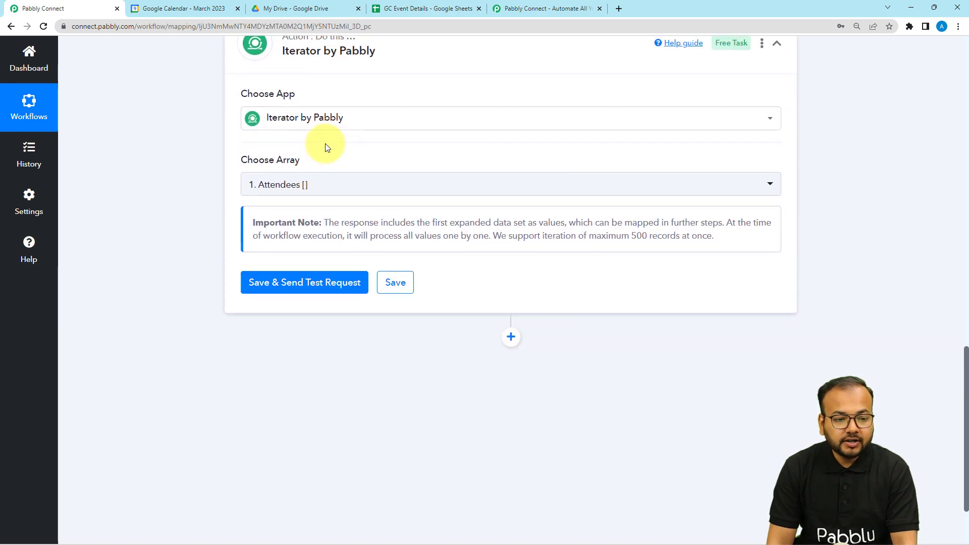
scroll(237, 242, down, 7)
scroll(277, 211, up, 2)
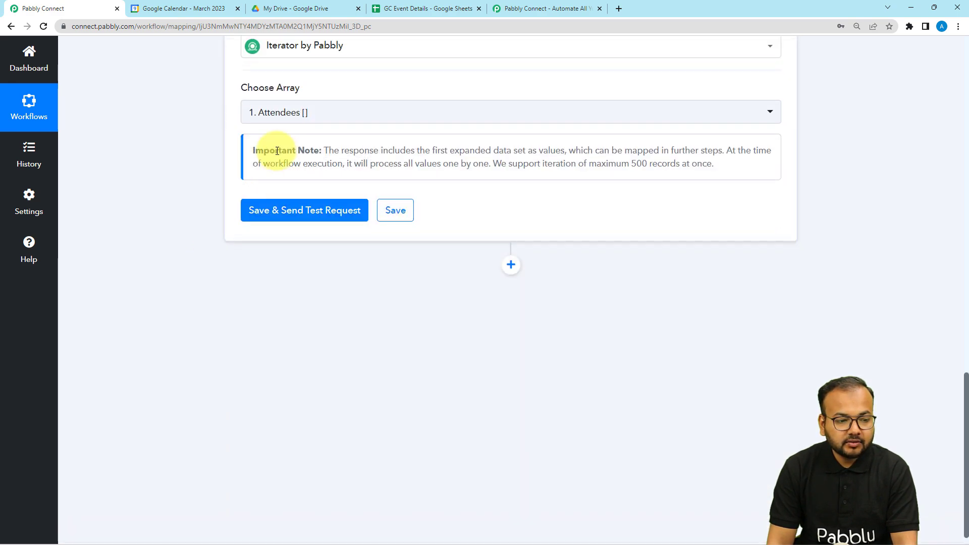
click(309, 193)
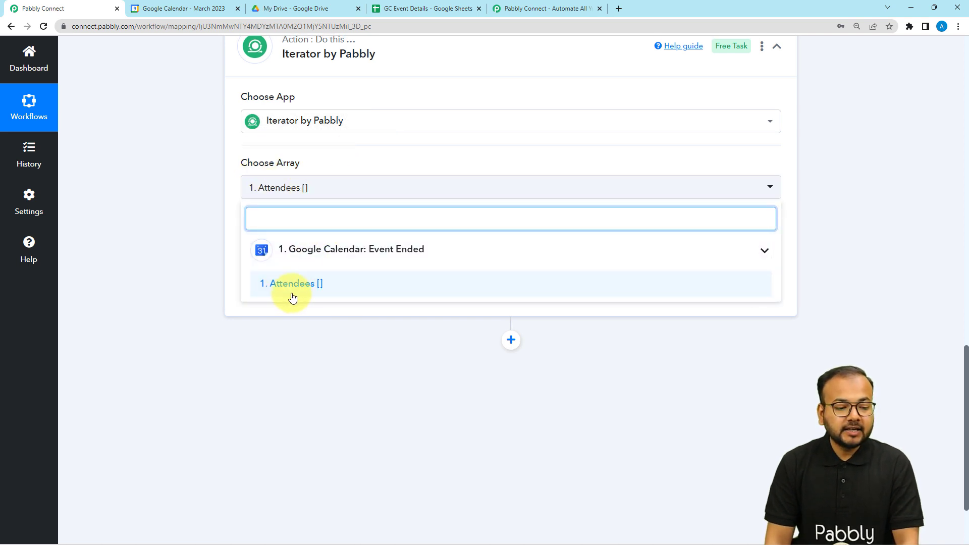
click(311, 285)
scroll(169, 214, down, 1)
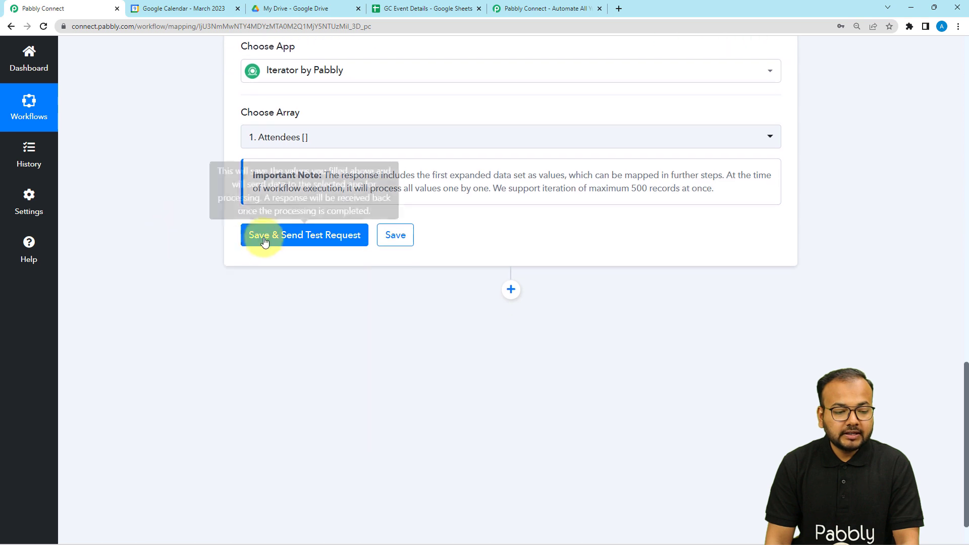
click(264, 238)
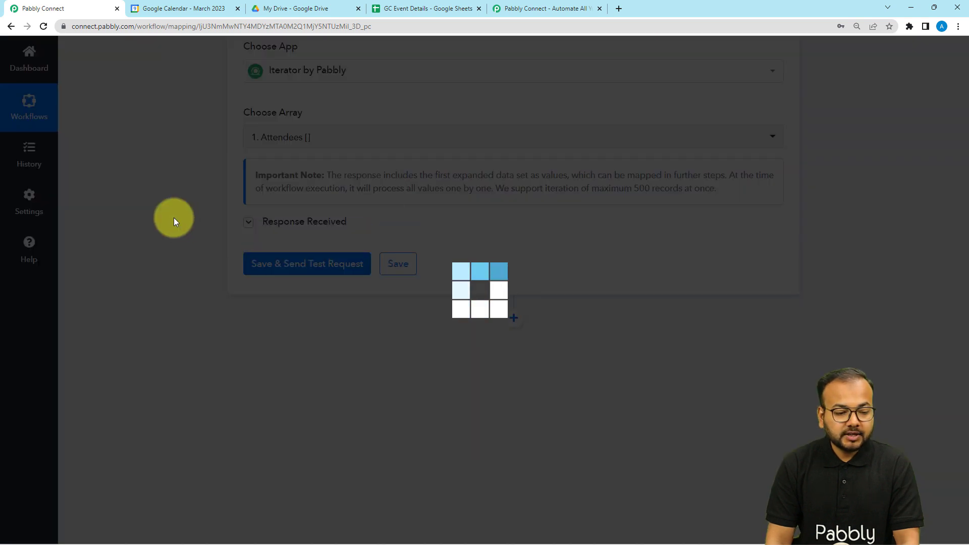
scroll(174, 217, down, 3)
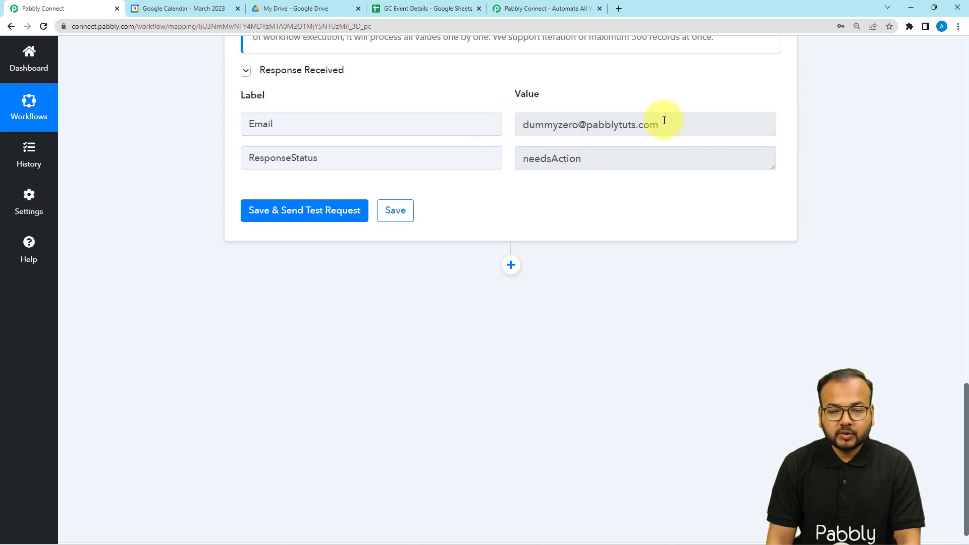
scroll(672, 223, down, 1)
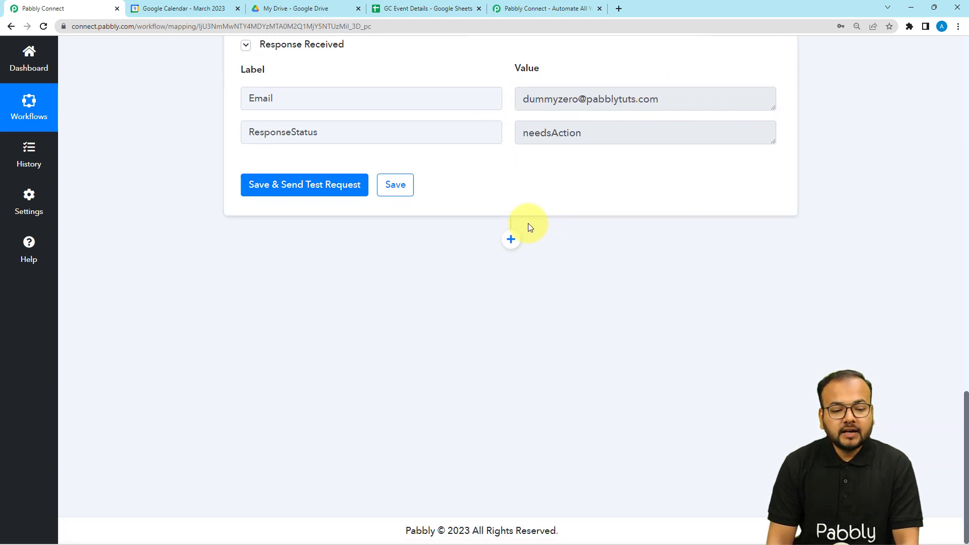
Step: Add an action step after the Iterator using Google Drive with the Create a File or Folder event
click(511, 241)
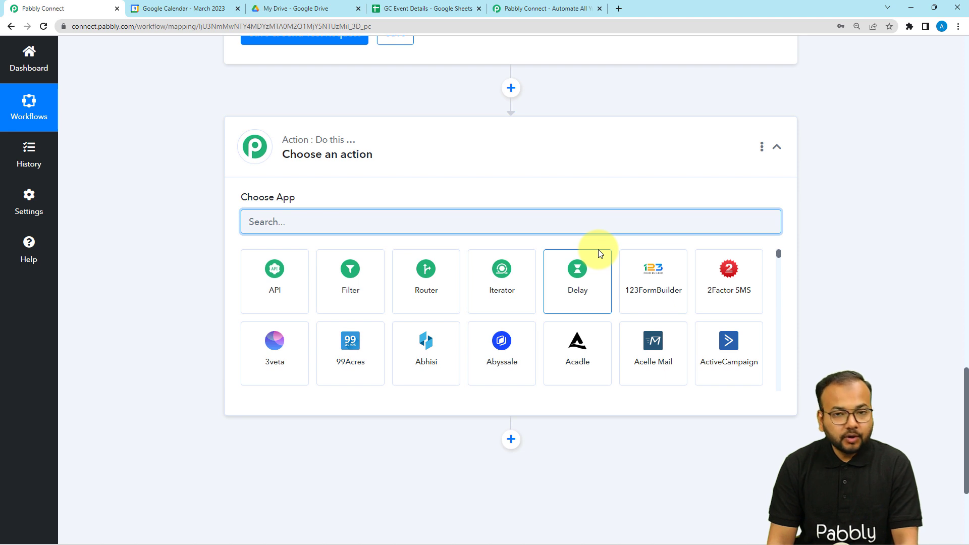
scroll(599, 254, down, 1)
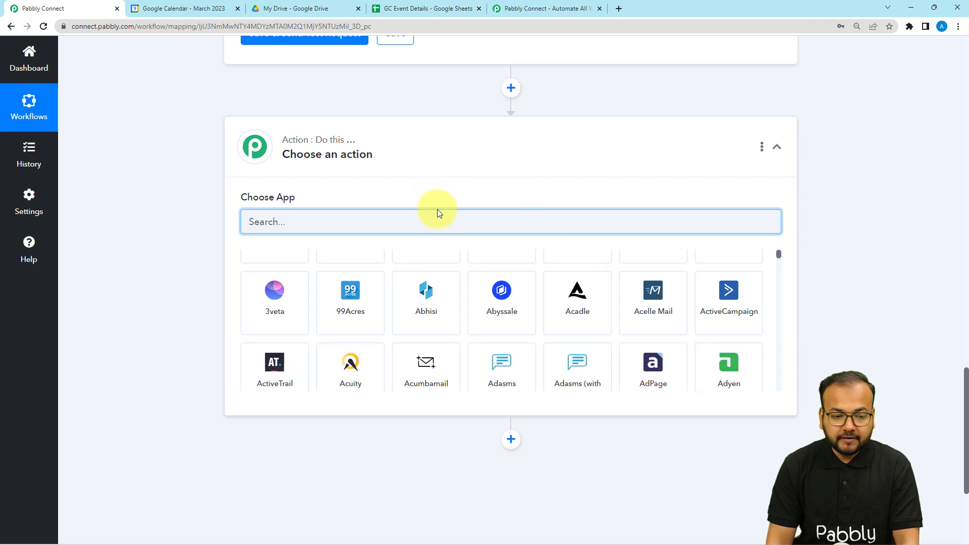
scroll(437, 209, up, 2)
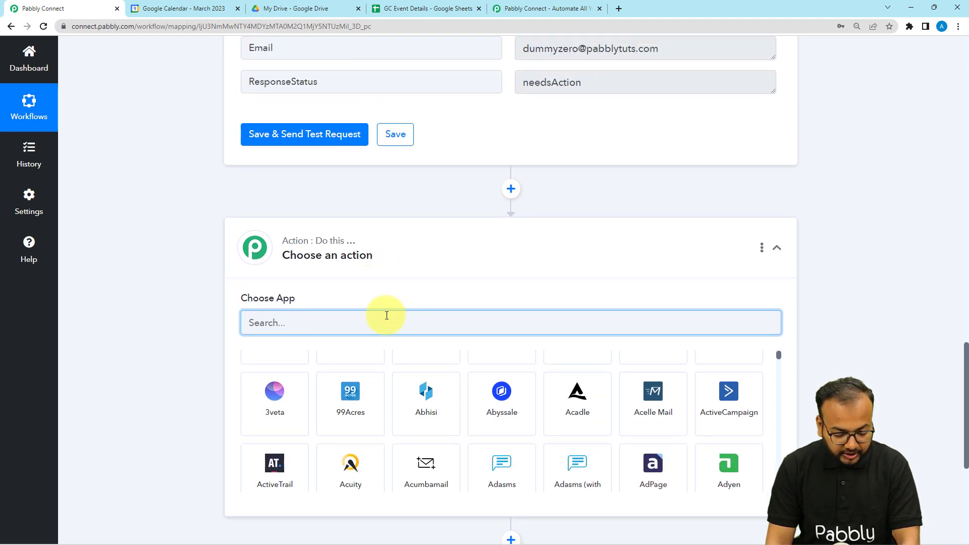
text(ri)
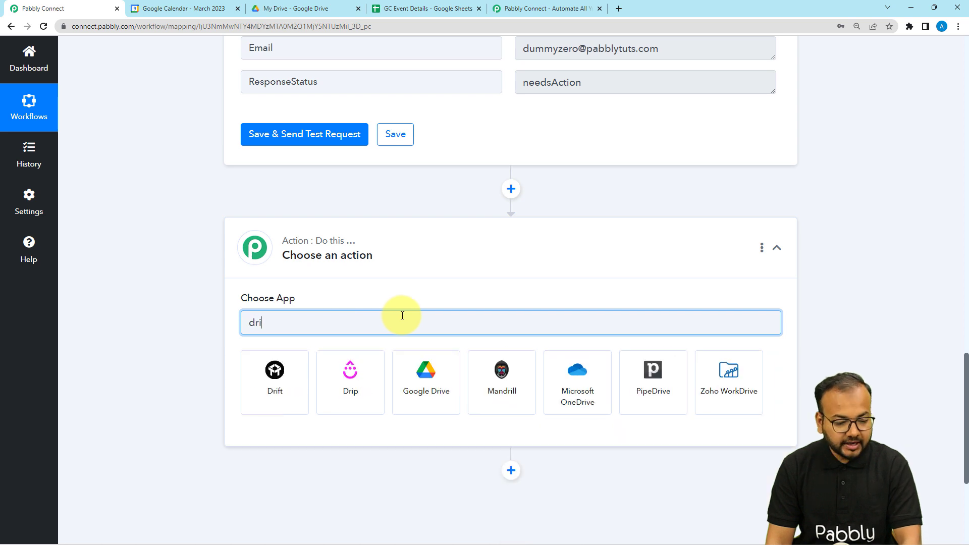
click(442, 392)
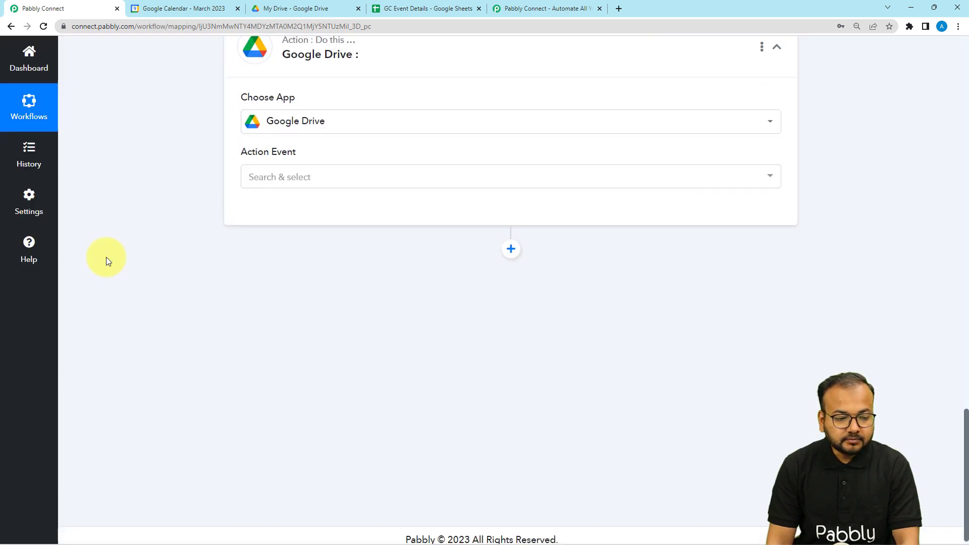
click(261, 173)
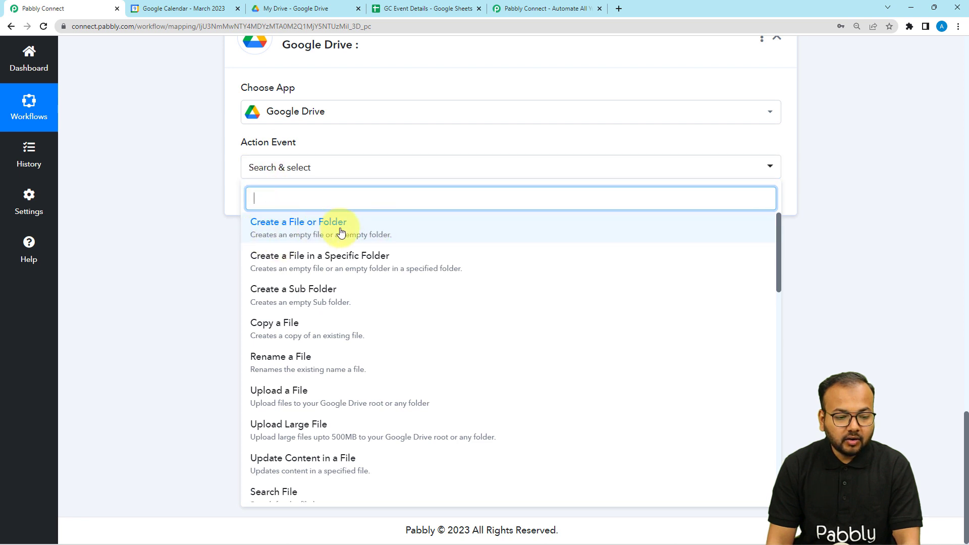
click(324, 228)
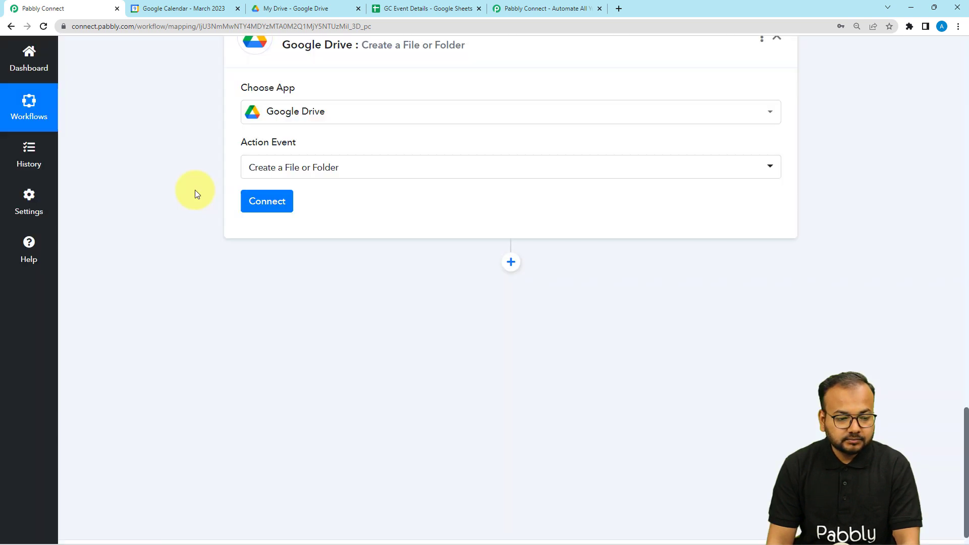
Step: Add a new Google Drive connection for the action step and authorize Pabbly Connect's access through the Google sign-in
click(254, 204)
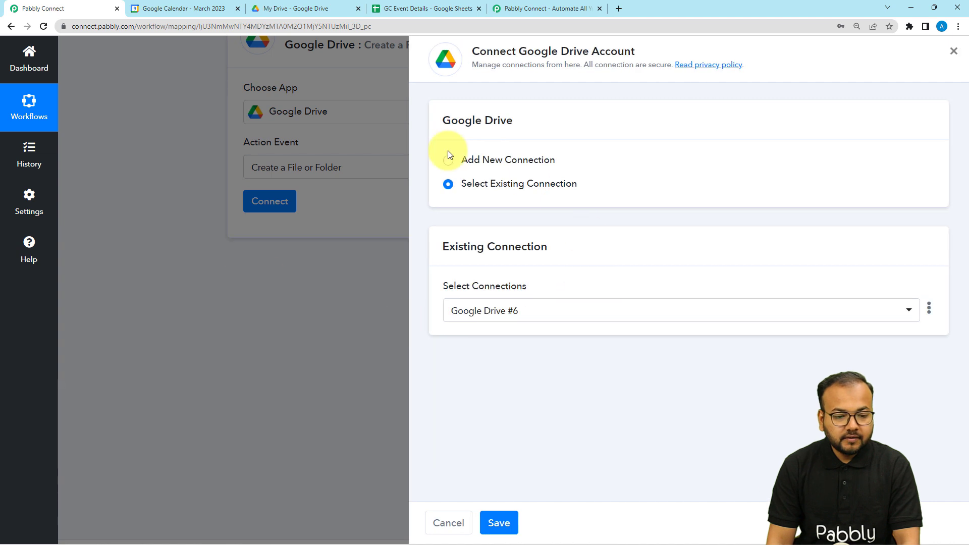
click(448, 161)
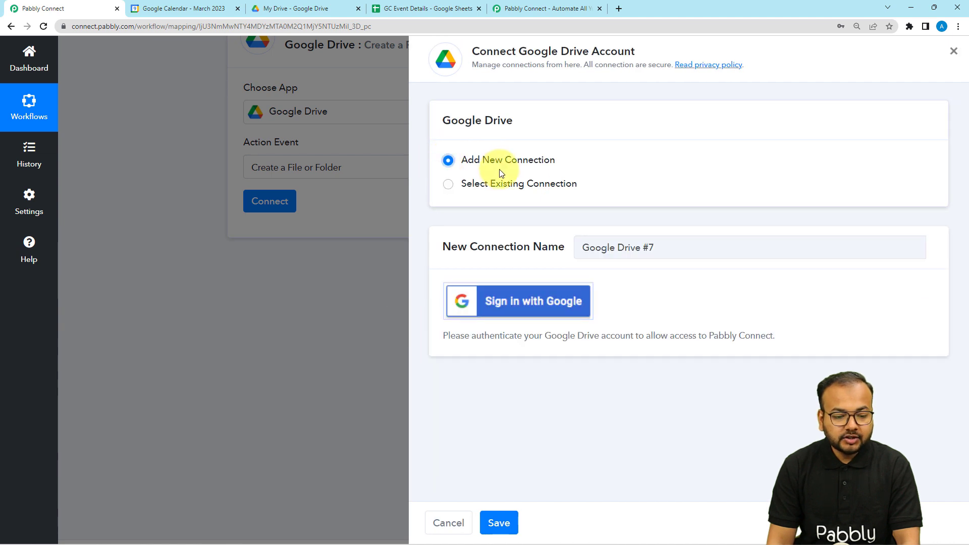
click(511, 309)
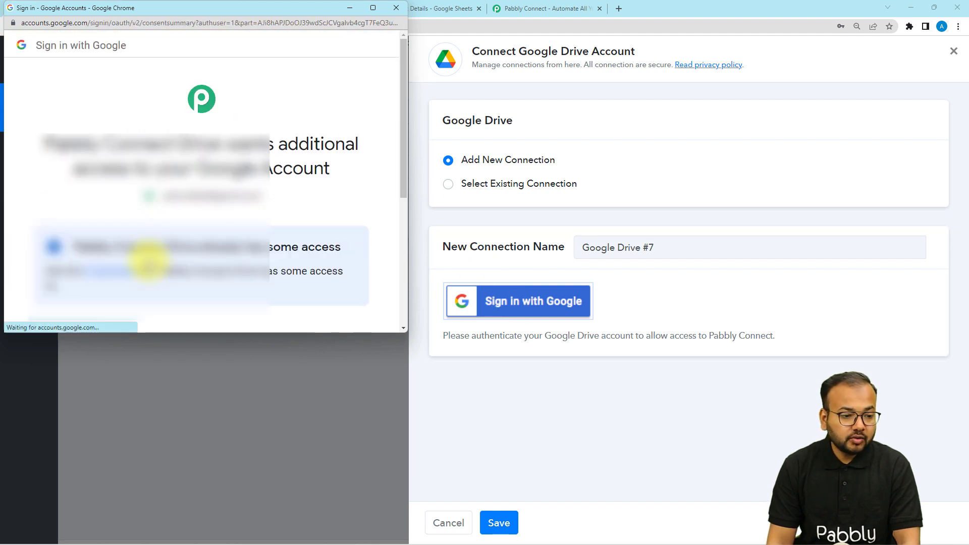
scroll(147, 274, down, 5)
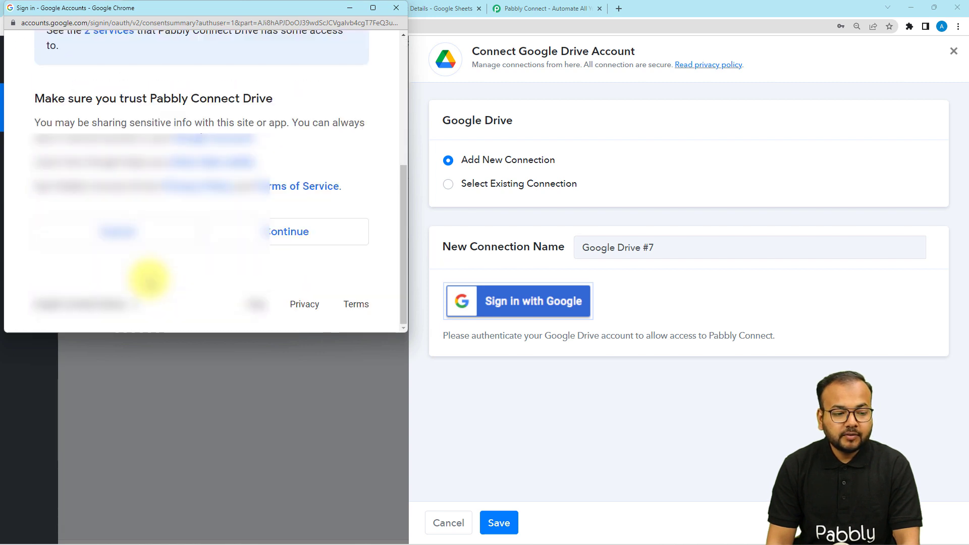
click(293, 234)
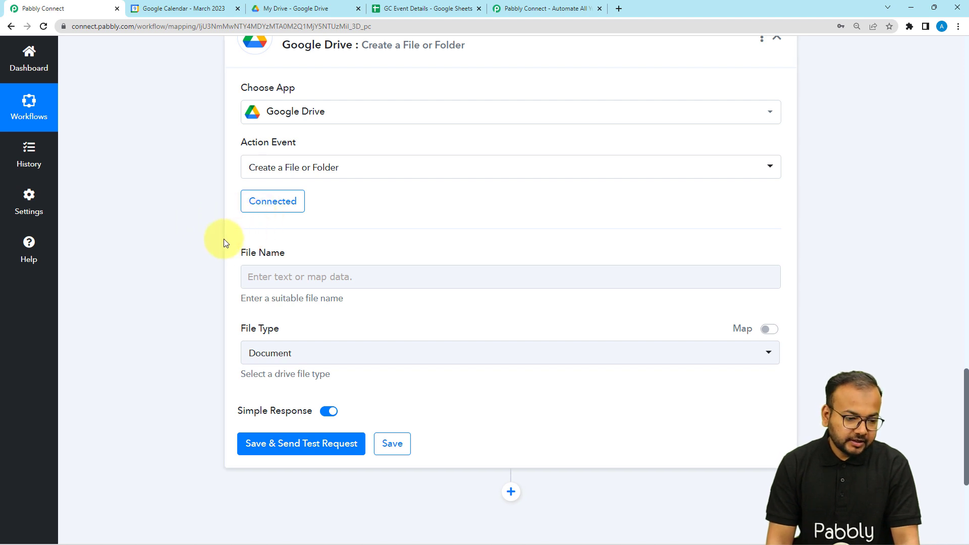
Step: Set the file type of the Google Drive action to Drive Folder
scroll(223, 252, down, 1)
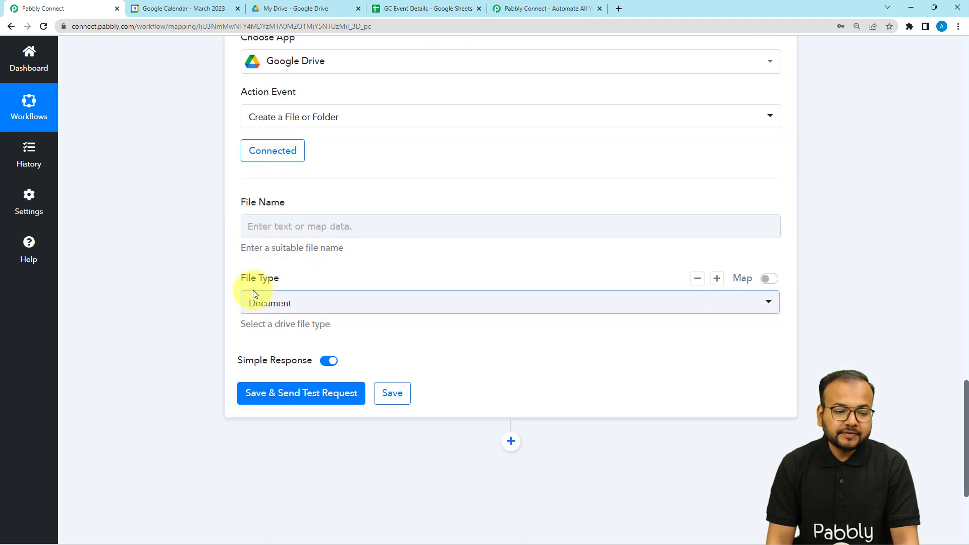
click(278, 310)
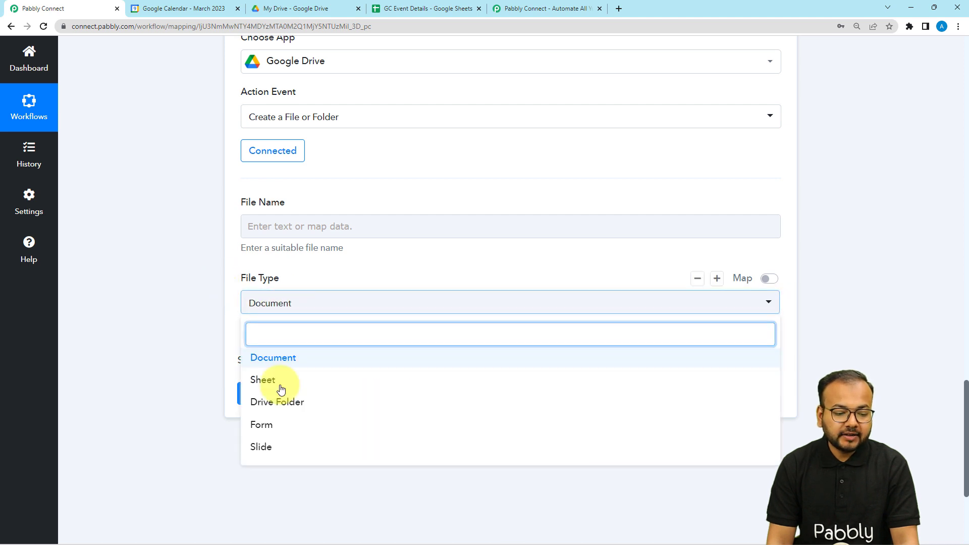
click(258, 403)
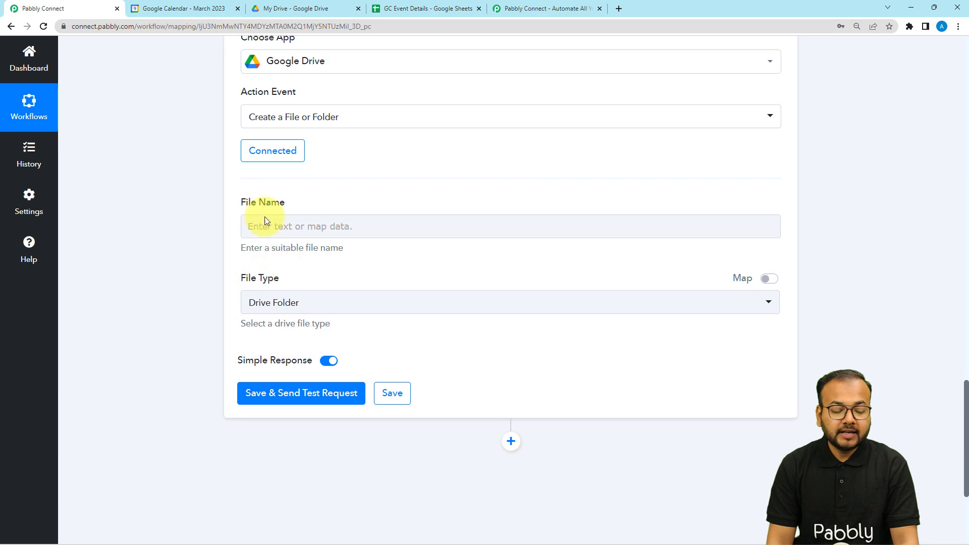
Step: Map the Google Calendar trigger's Summary value into the File Name of the Google Drive action
click(287, 231)
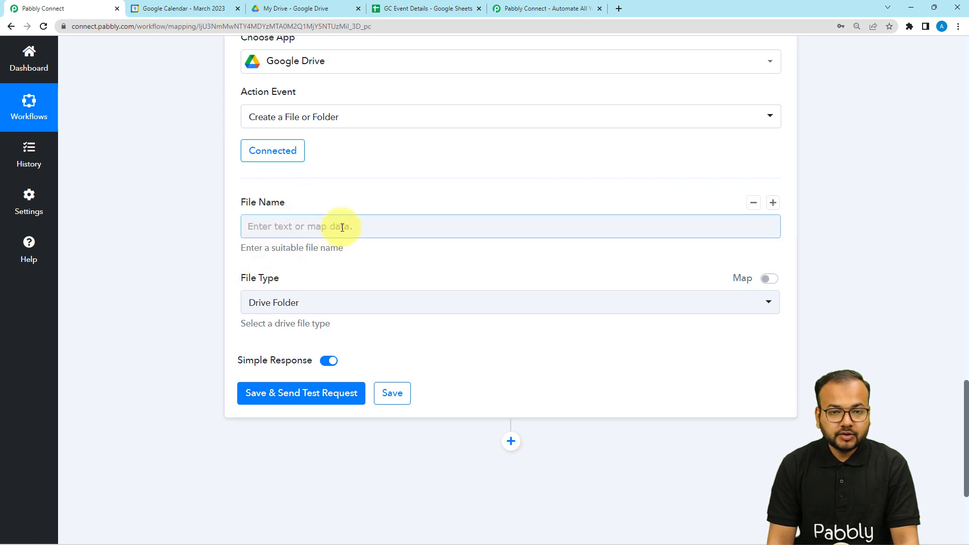
scroll(345, 239, up, 15)
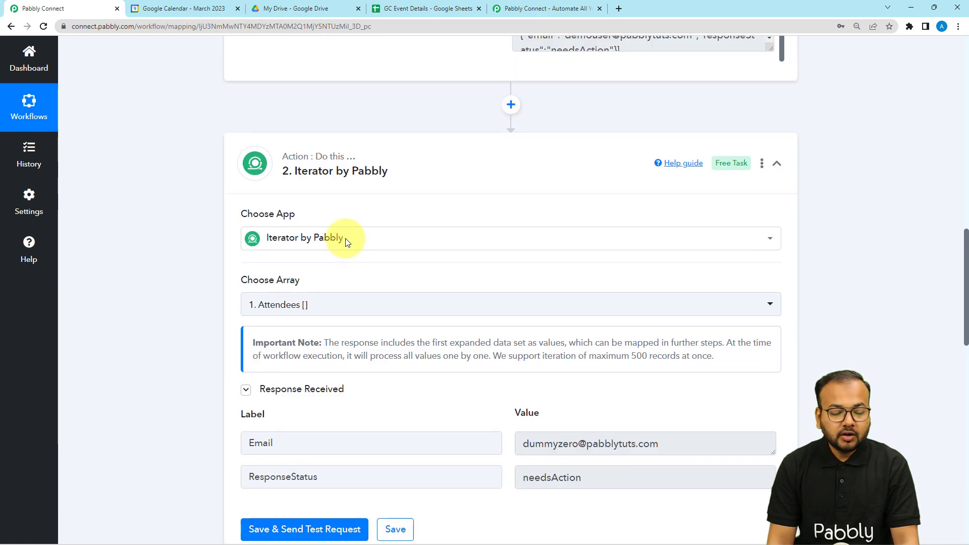
scroll(345, 238, up, 10)
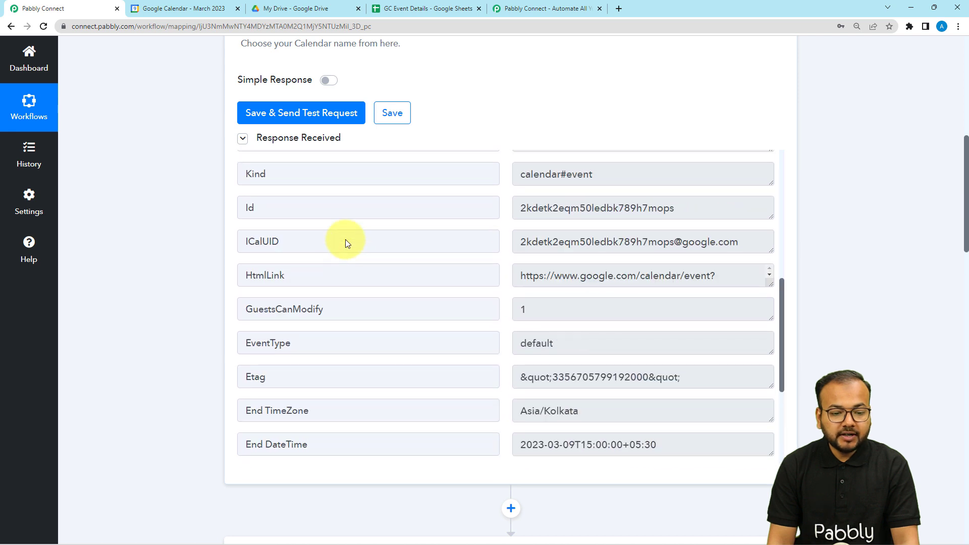
scroll(346, 239, up, 3)
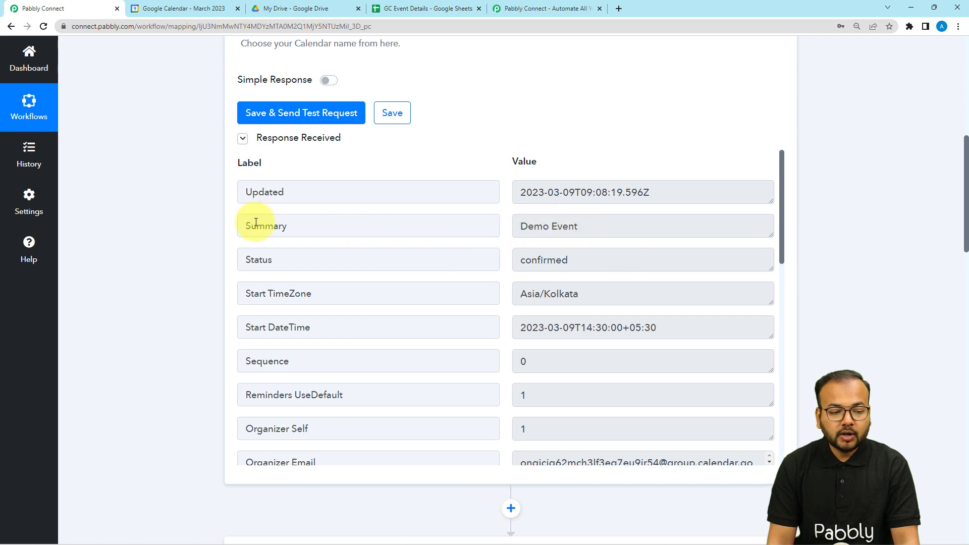
scroll(222, 242, down, 20)
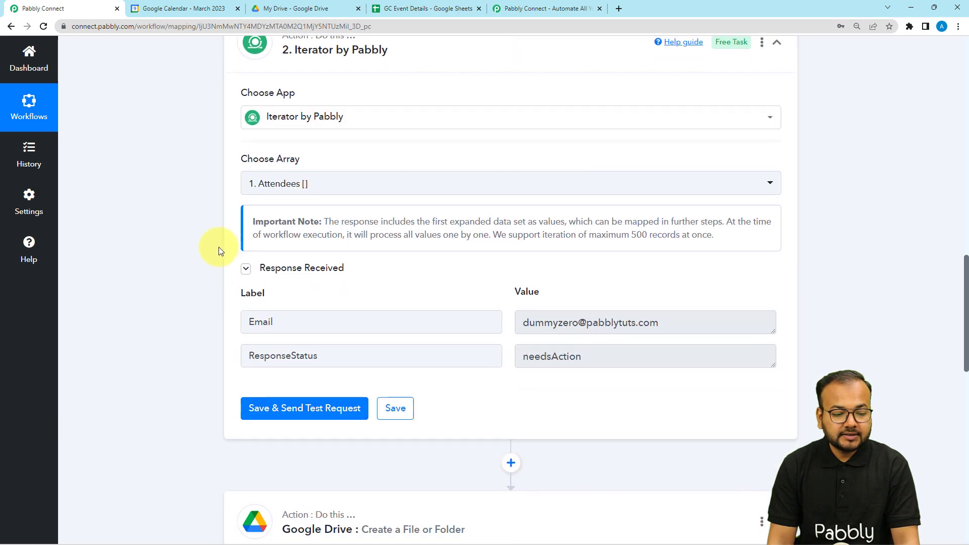
scroll(219, 251, up, 2)
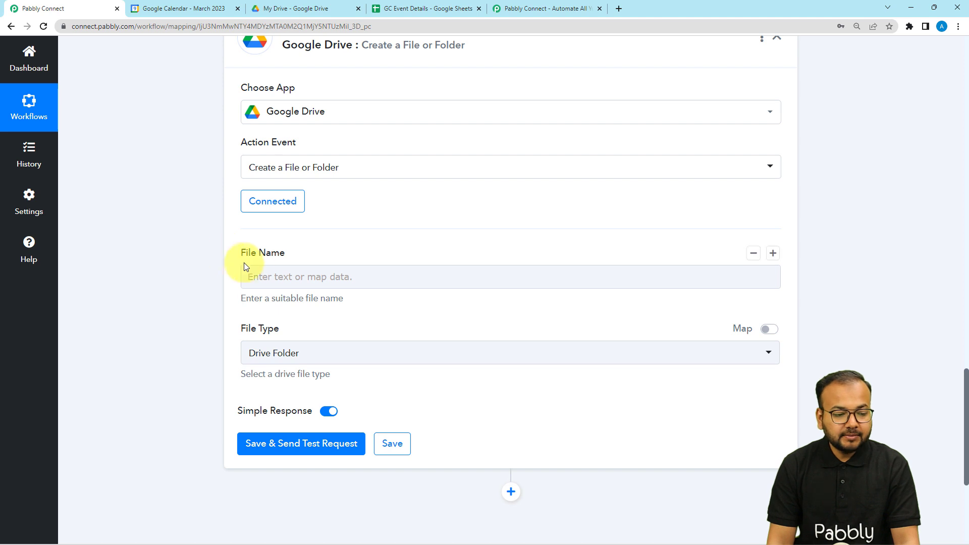
scroll(252, 262, down, 1)
click(253, 225)
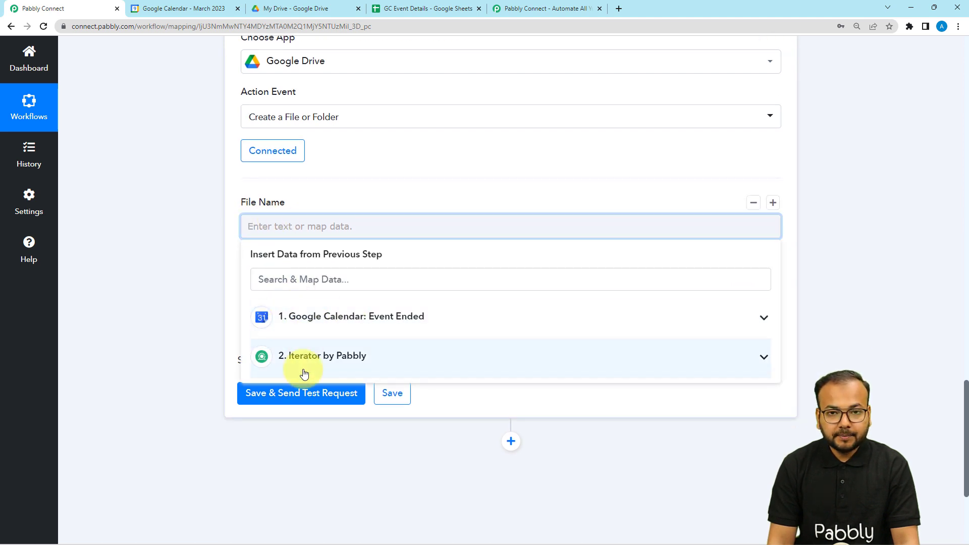
click(315, 323)
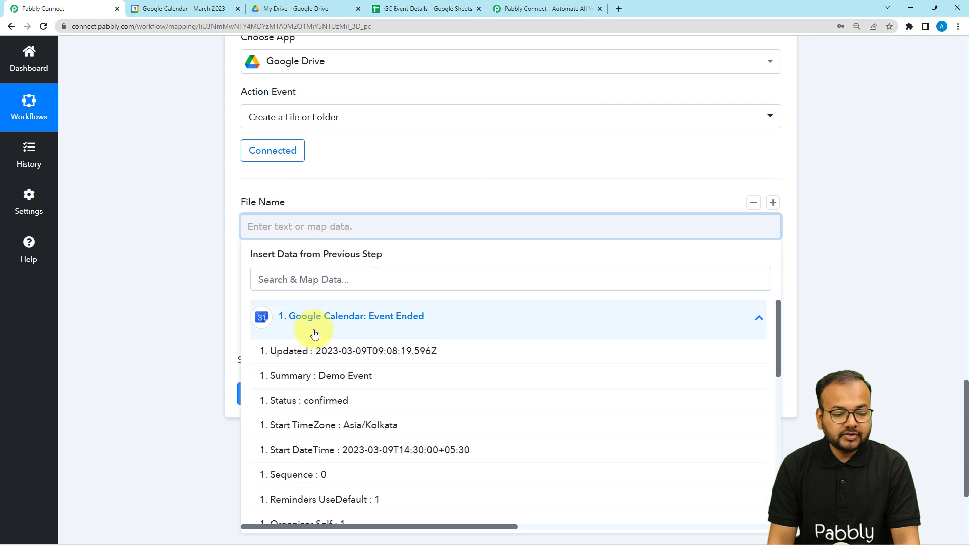
click(340, 376)
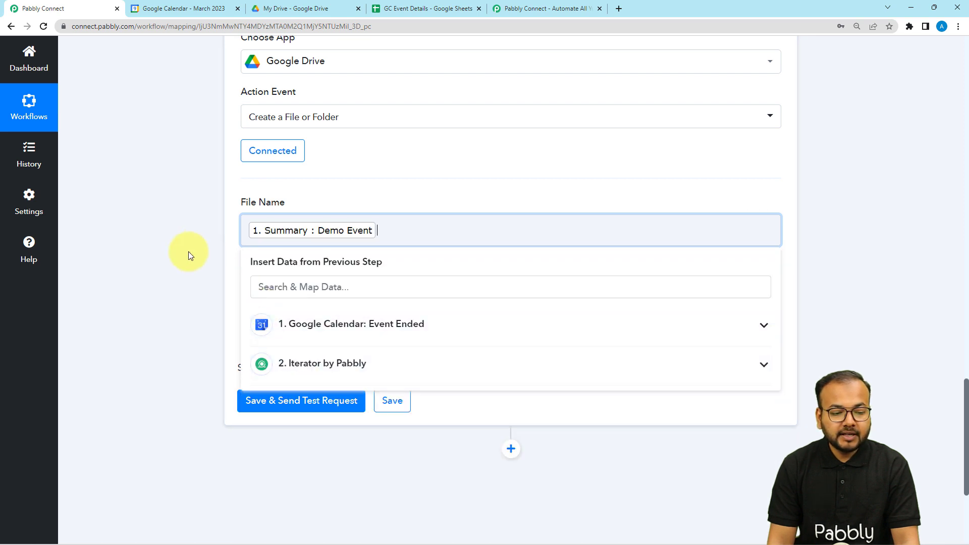
click(189, 252)
Step: Switch to Google Drive and look through the existing folders before testing the folder creation
scroll(189, 252, down, 2)
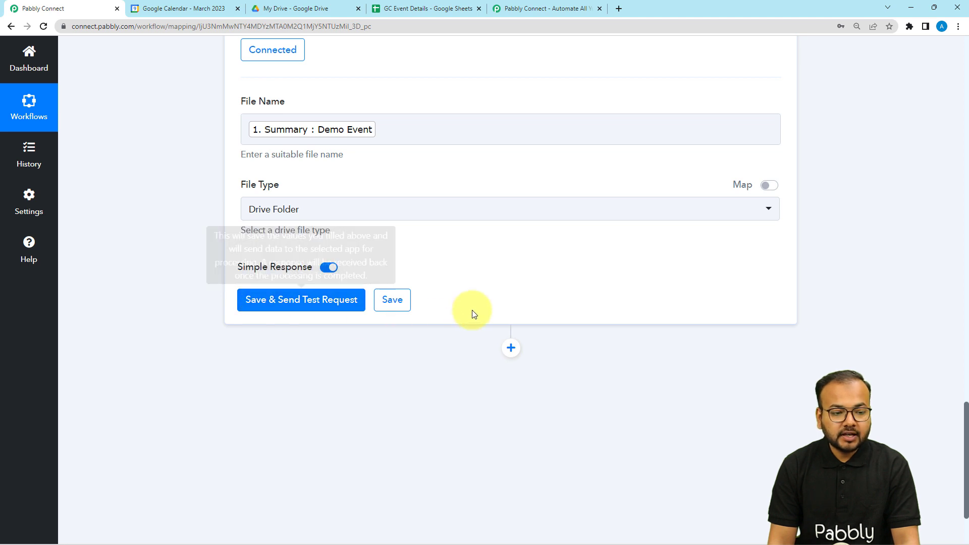
click(293, 9)
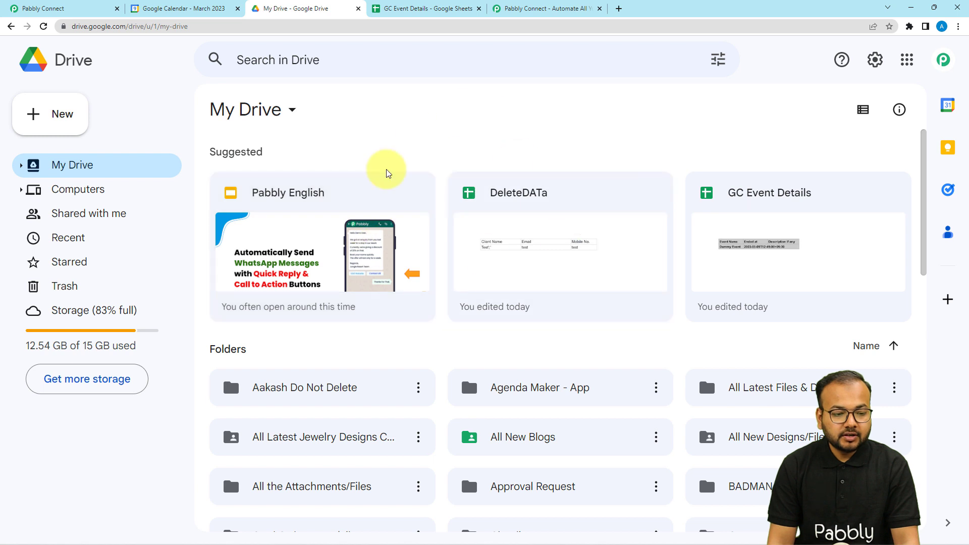
scroll(497, 244, down, 4)
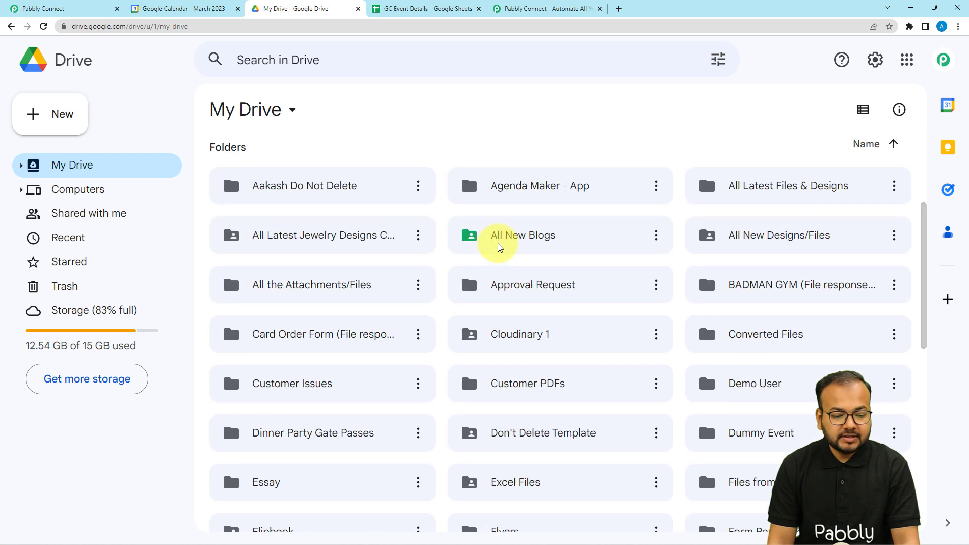
scroll(497, 246, down, 2)
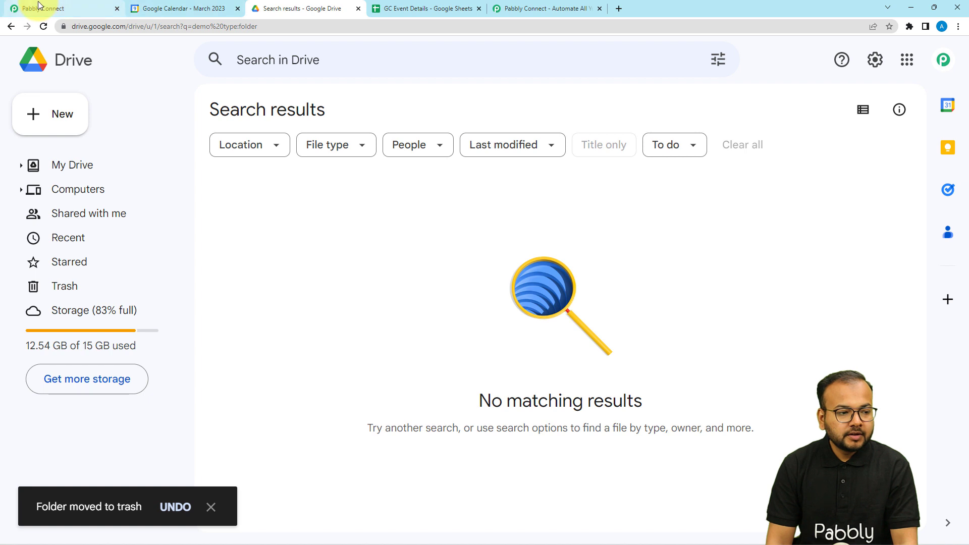
click(36, 8)
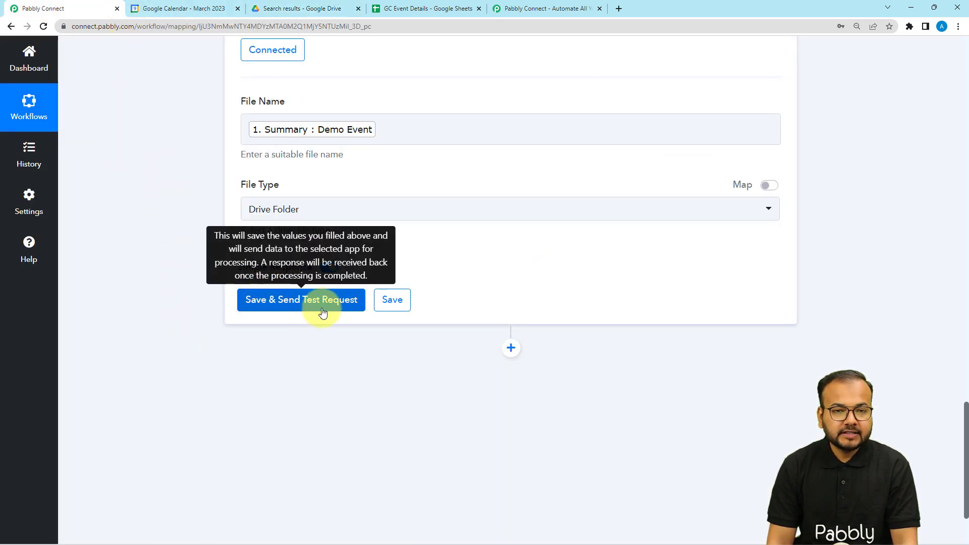
click(273, 9)
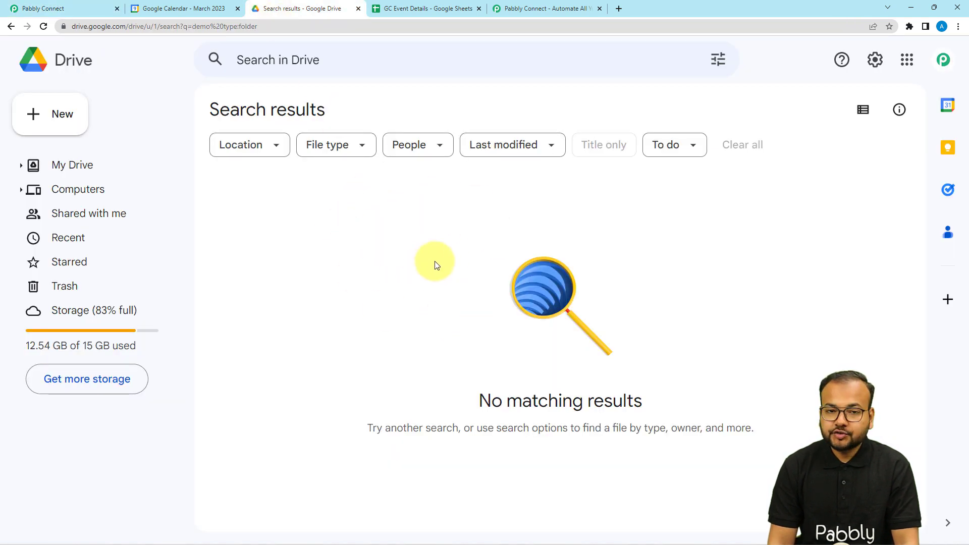
Step: Return to Pabbly Connect, save the Google Drive folder action and send its test request
click(58, 4)
click(313, 298)
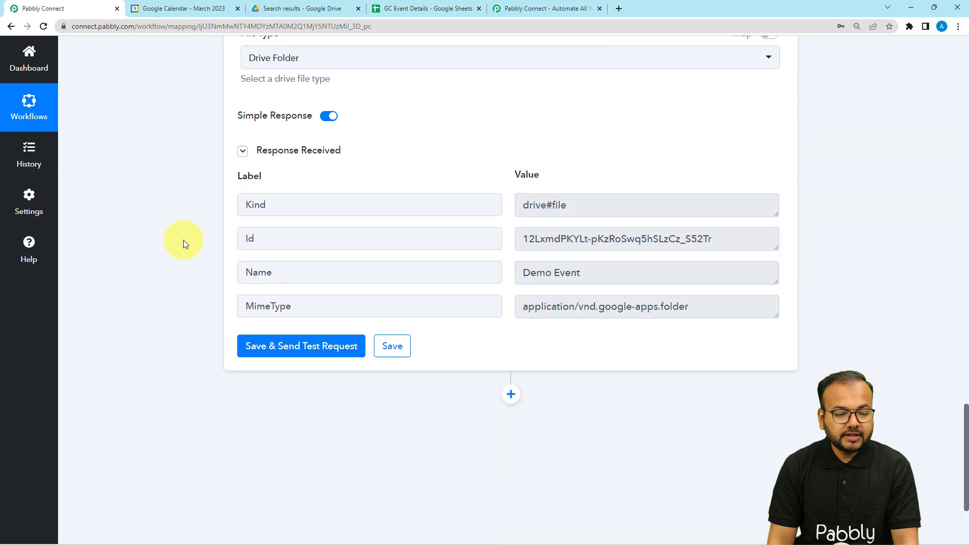
Step: Search Google Drive for "demo" and filter the results to folders to check for the newly created folder
click(279, 12)
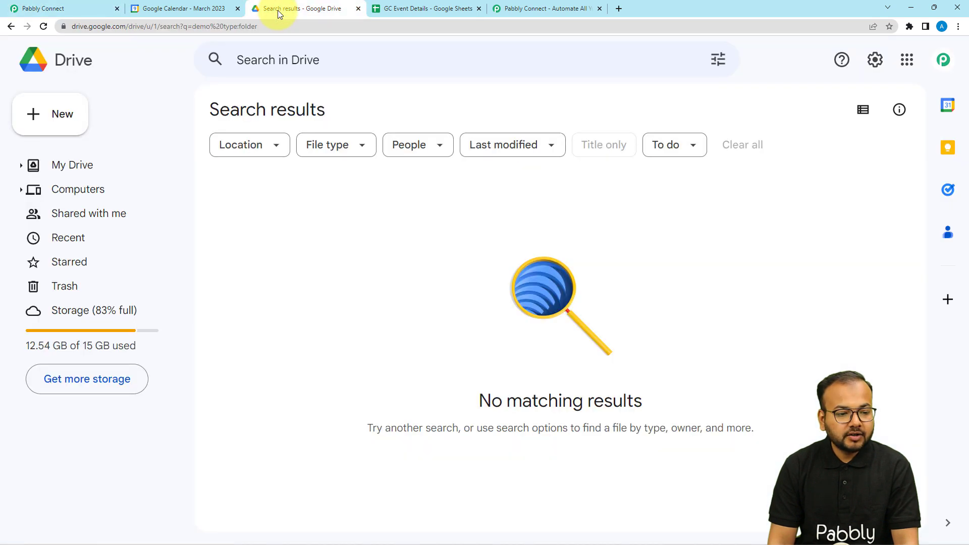
click(298, 57)
text(de)
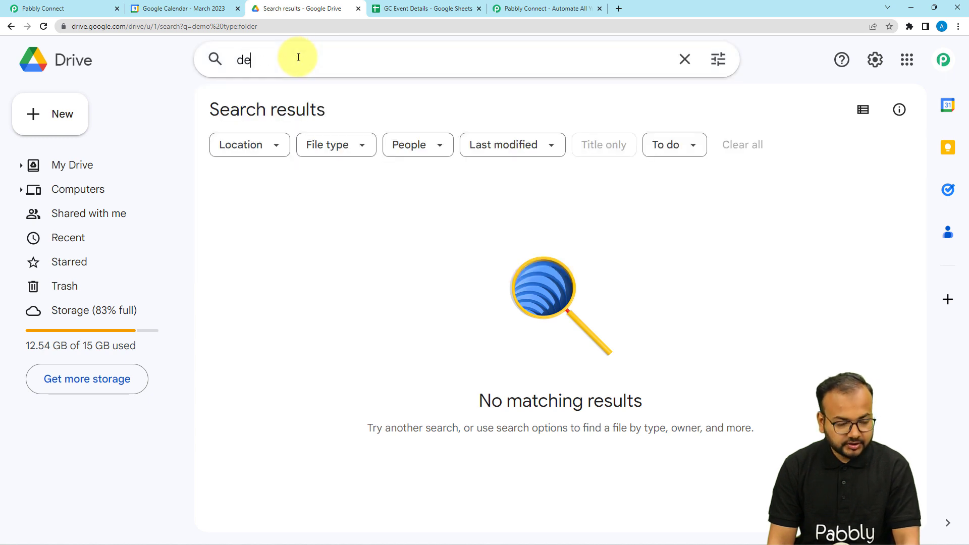
text(mi)
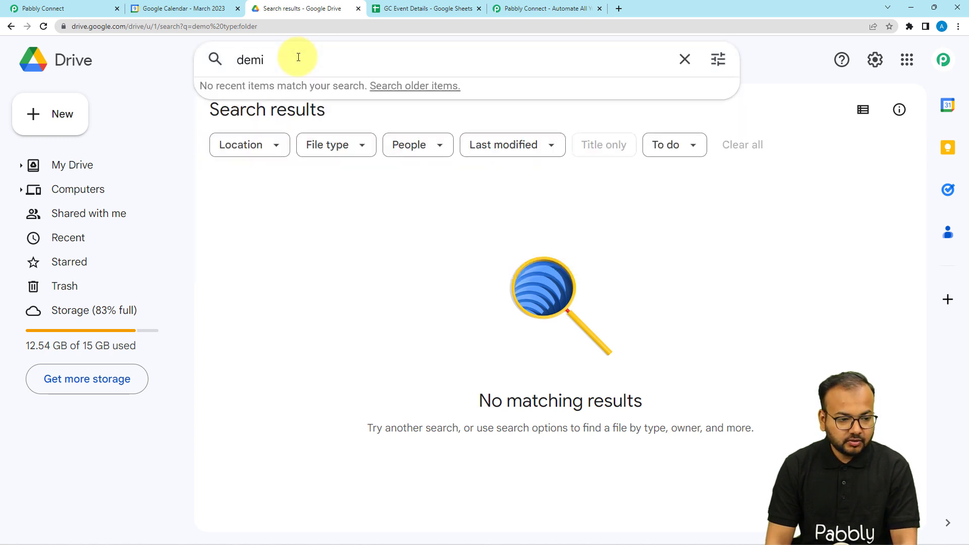
key(BackSpace)
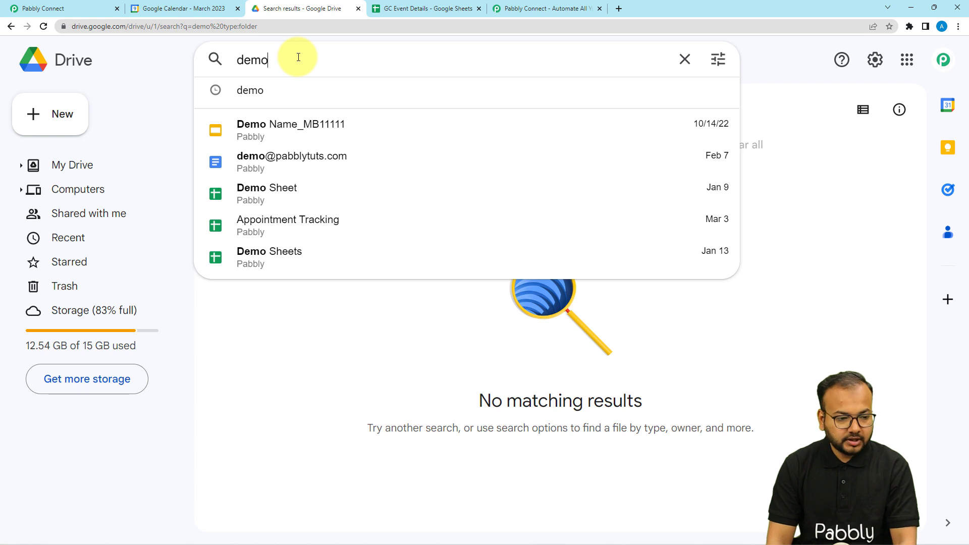
text(o)
key(Return)
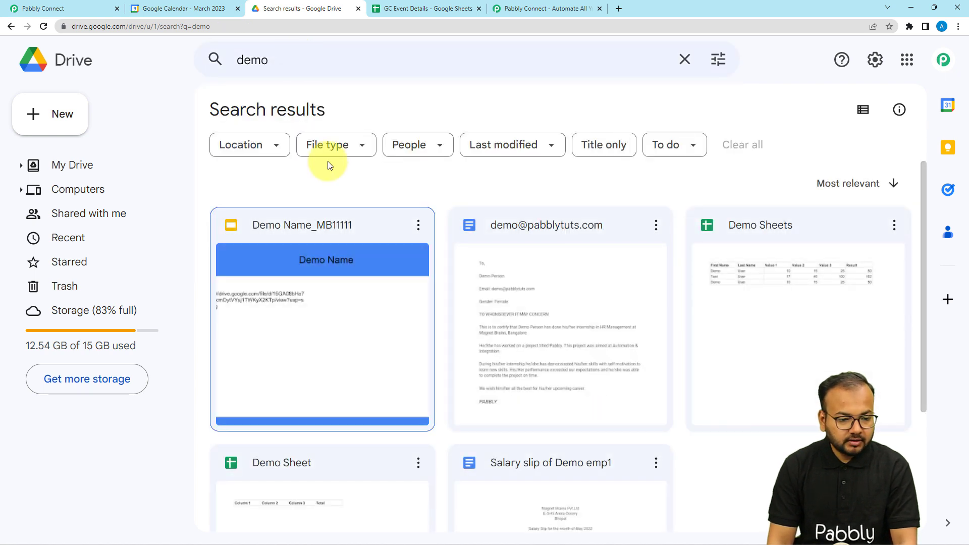
click(328, 145)
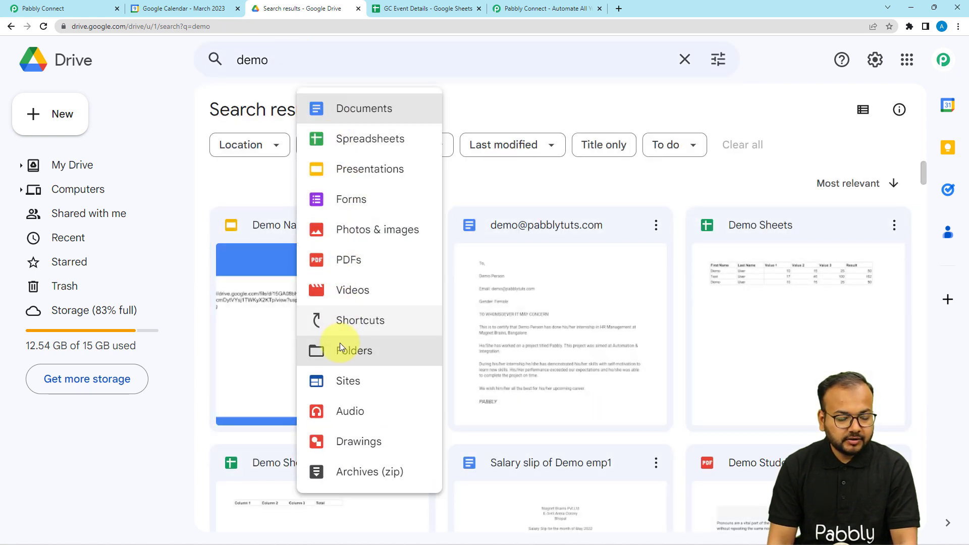
click(340, 346)
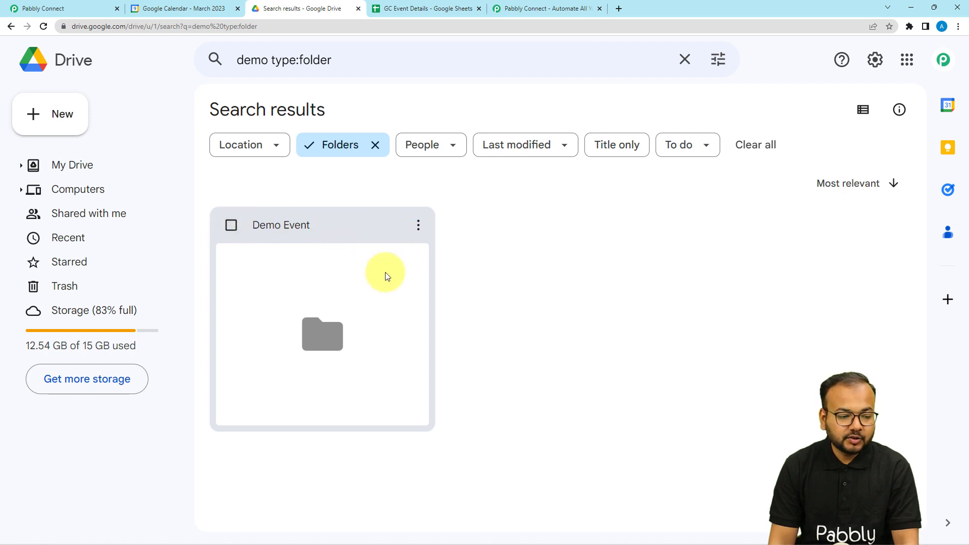
Step: Compare the action's test response in Pabbly Connect with the Demo Event folder in Google Drive, ending in Pabbly Connect
click(26, 8)
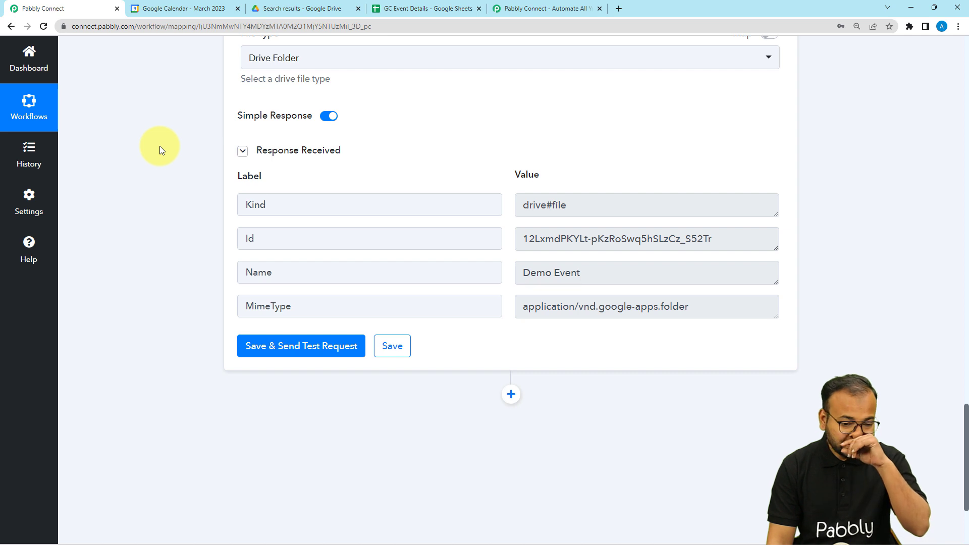
scroll(160, 147, up, 1)
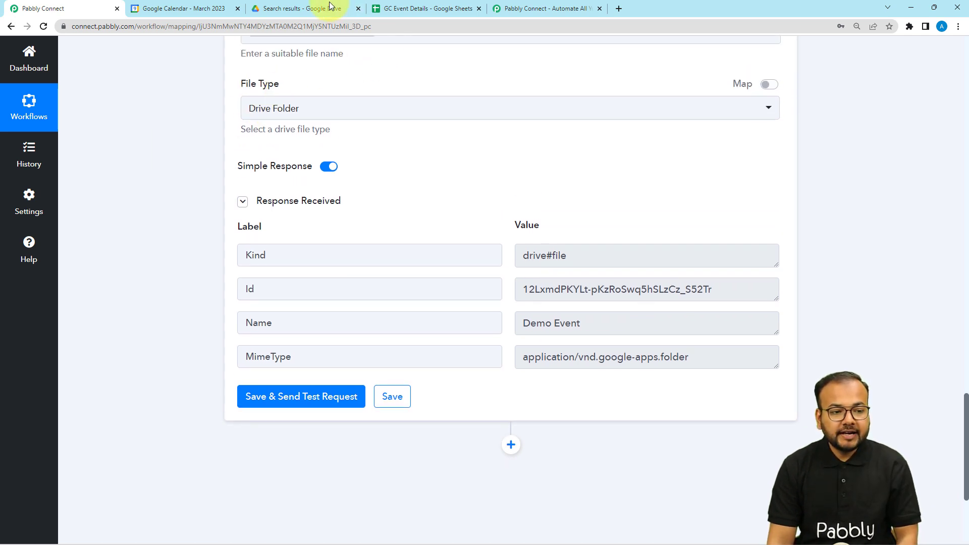
click(323, 8)
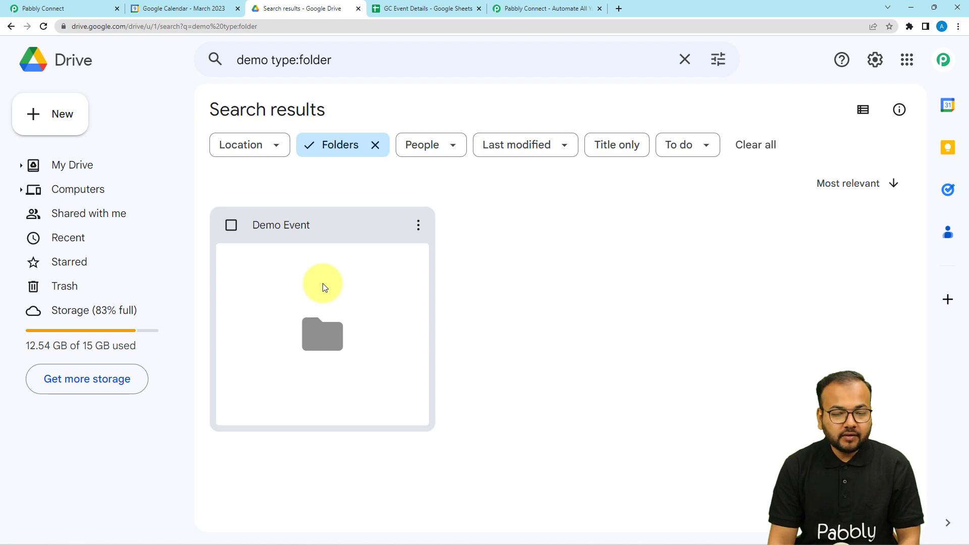
click(86, 9)
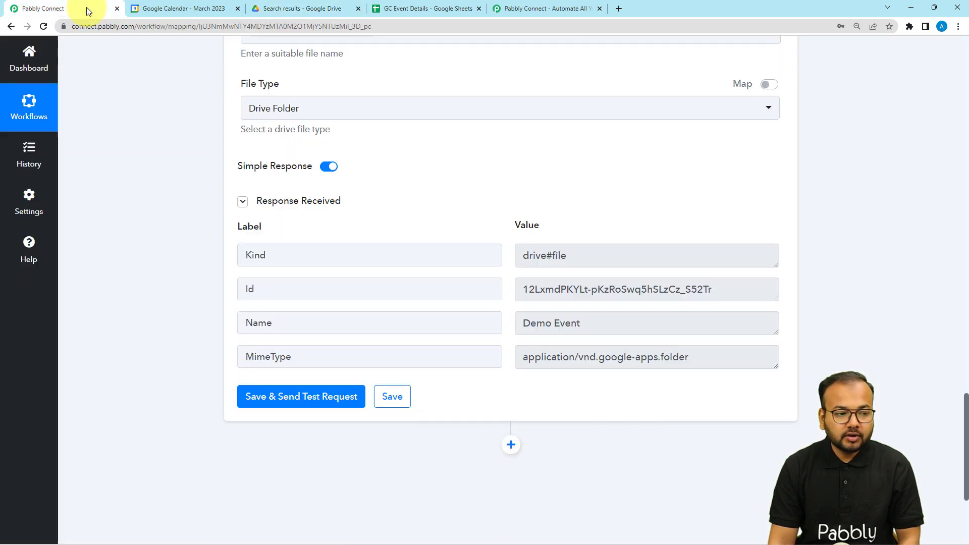
Step: Add another action after the folder creation step and choose Google Drive as its app
scroll(172, 153, down, 4)
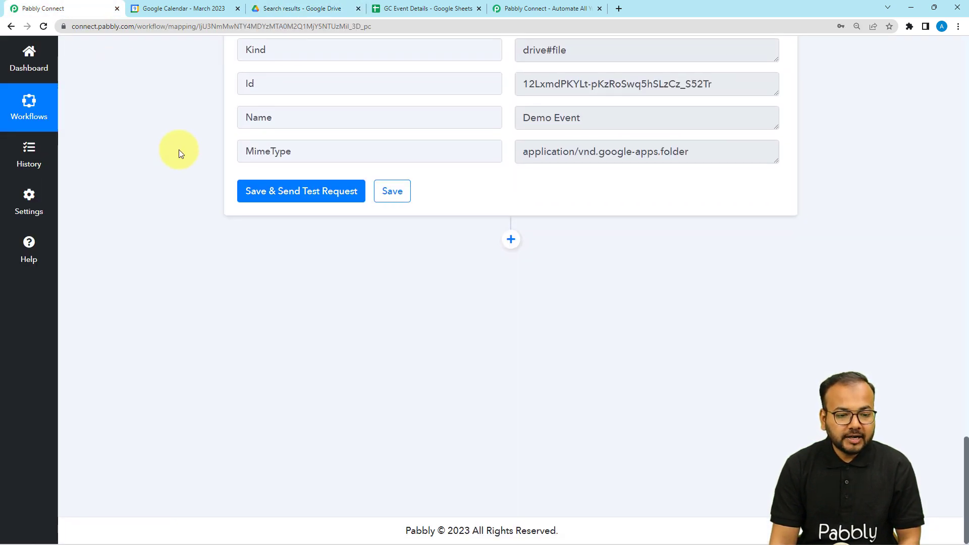
click(511, 239)
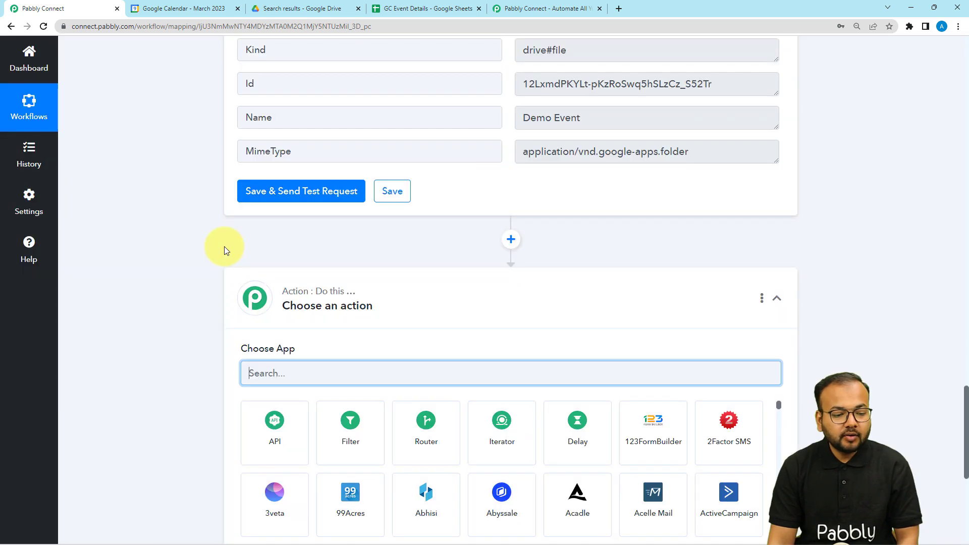
text(goo)
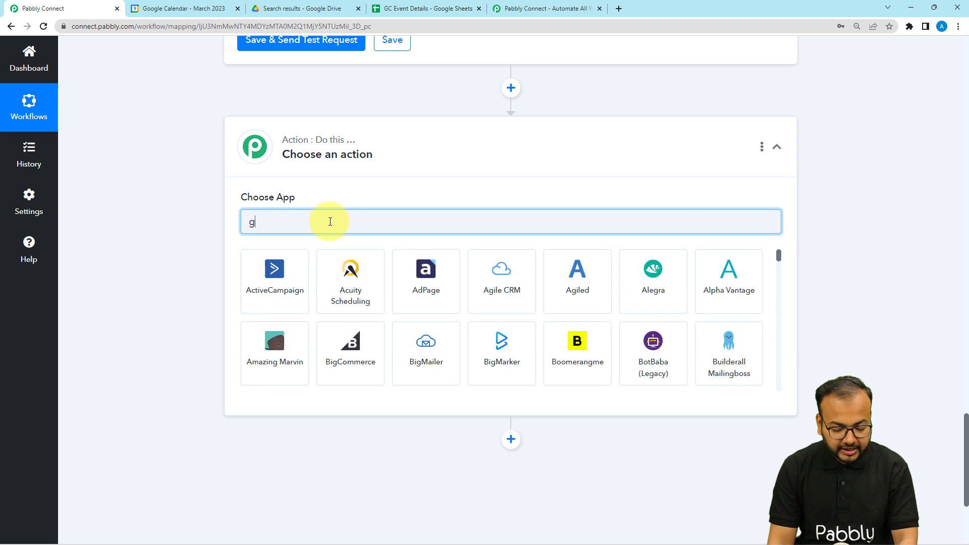
click(339, 354)
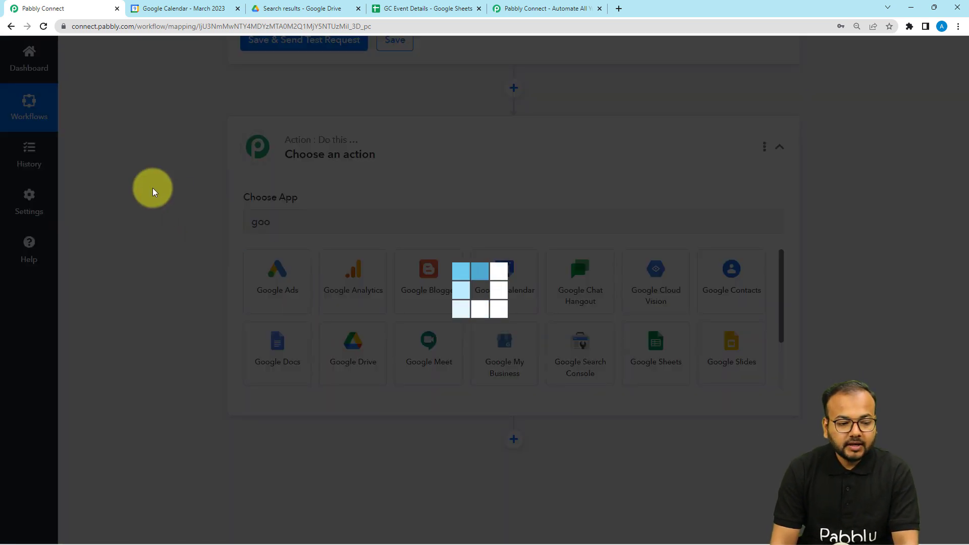
Step: Set the new Google Drive action's event to Share a File or Folder by ID
scroll(152, 188, down, 1)
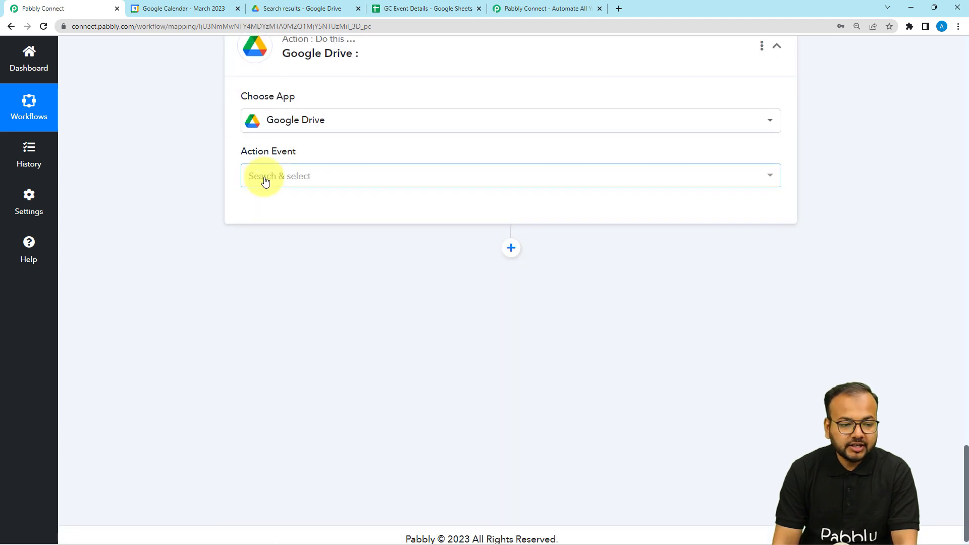
click(264, 202)
scroll(314, 320, down, 2)
scroll(314, 320, down, 3)
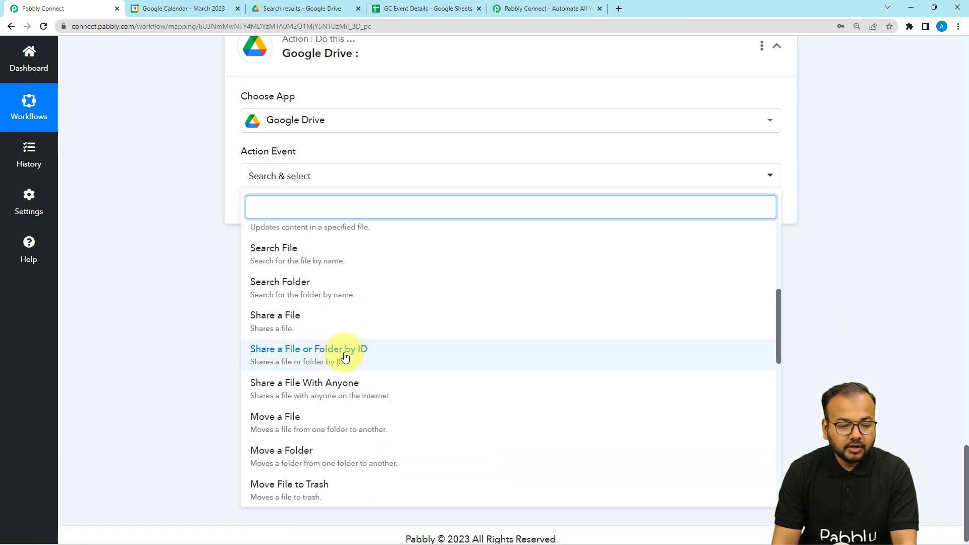
scroll(111, 206, up, 9)
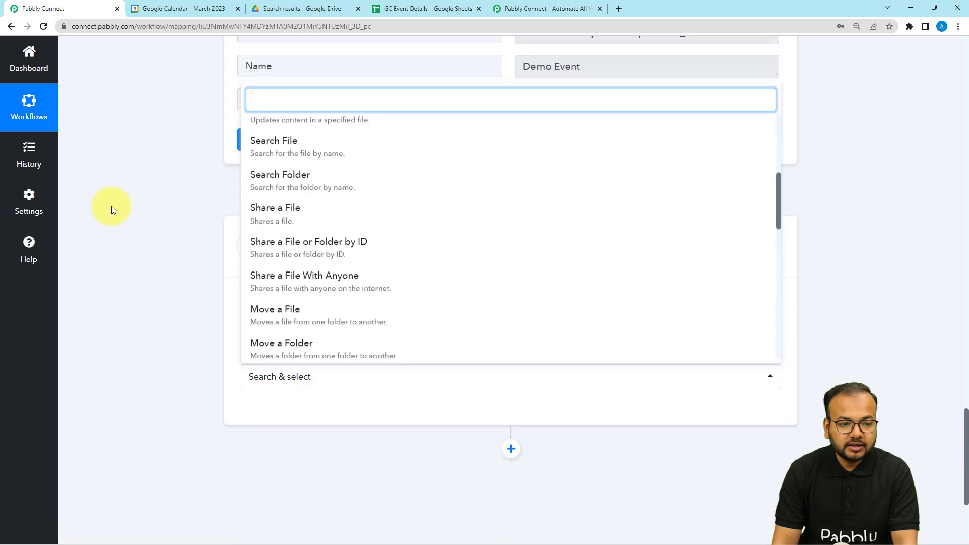
scroll(107, 267, up, 1)
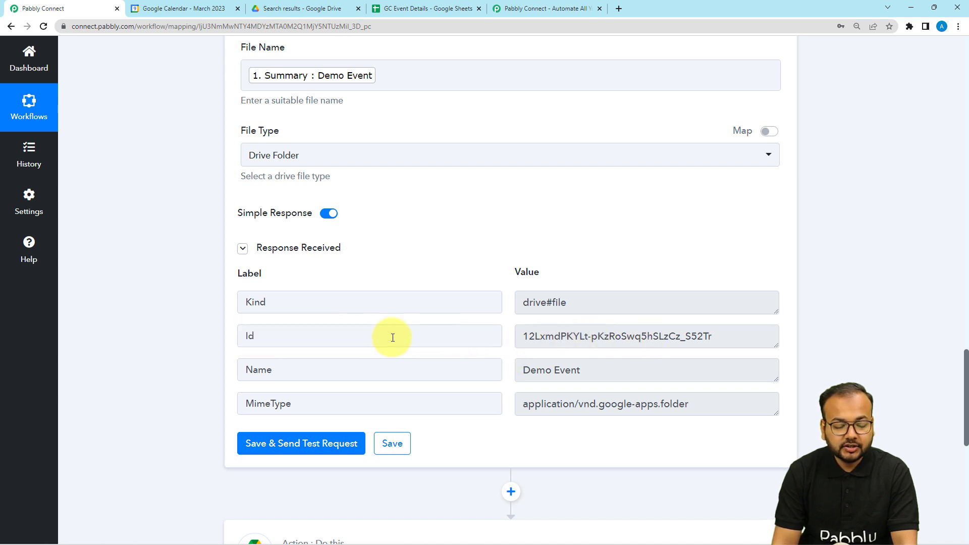
scroll(170, 301, down, 8)
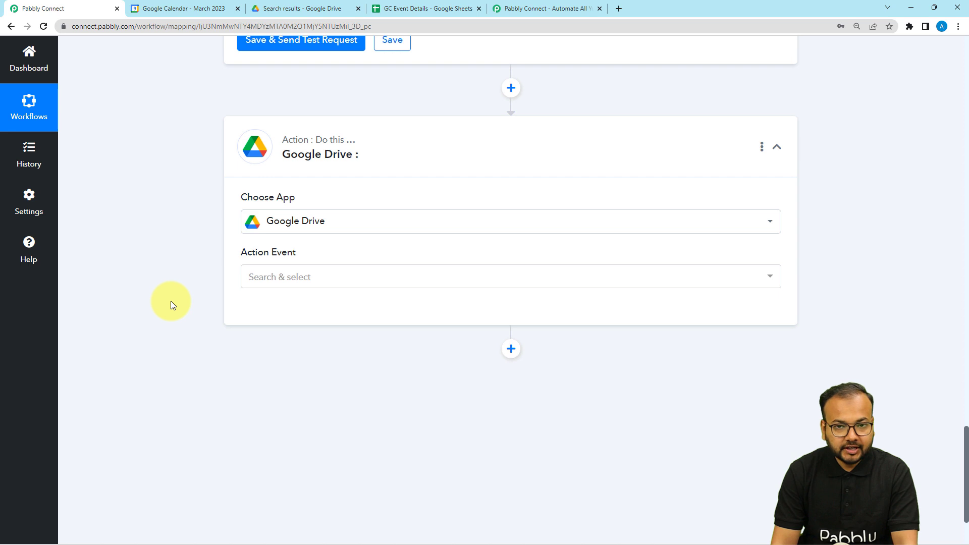
click(285, 277)
text(sh)
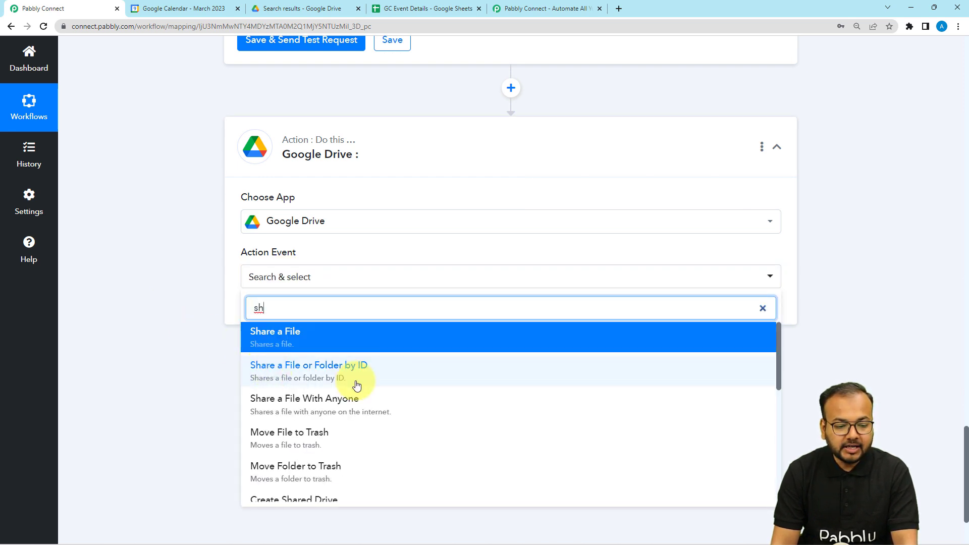
click(303, 374)
Step: Connect the sharing action with the existing Google Drive #7 connection and save it
click(267, 314)
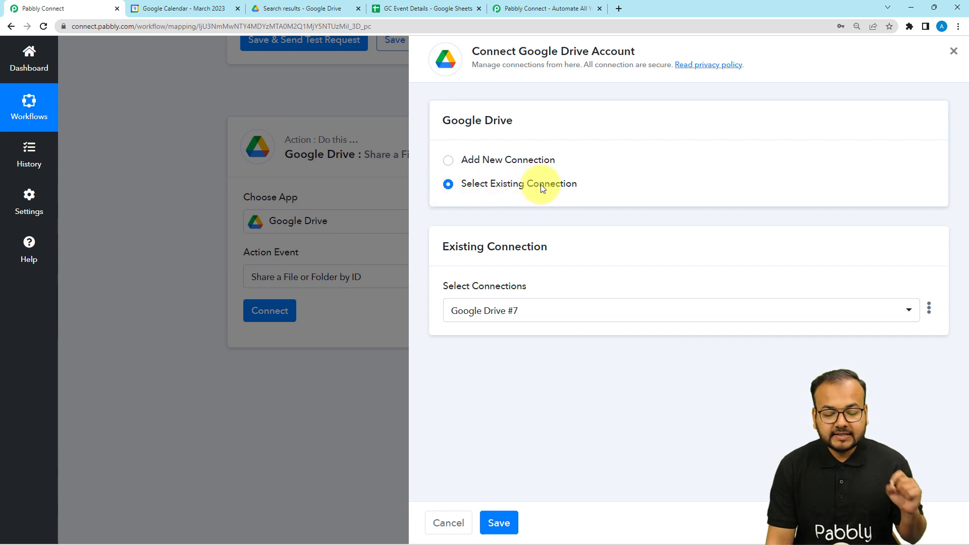
click(532, 310)
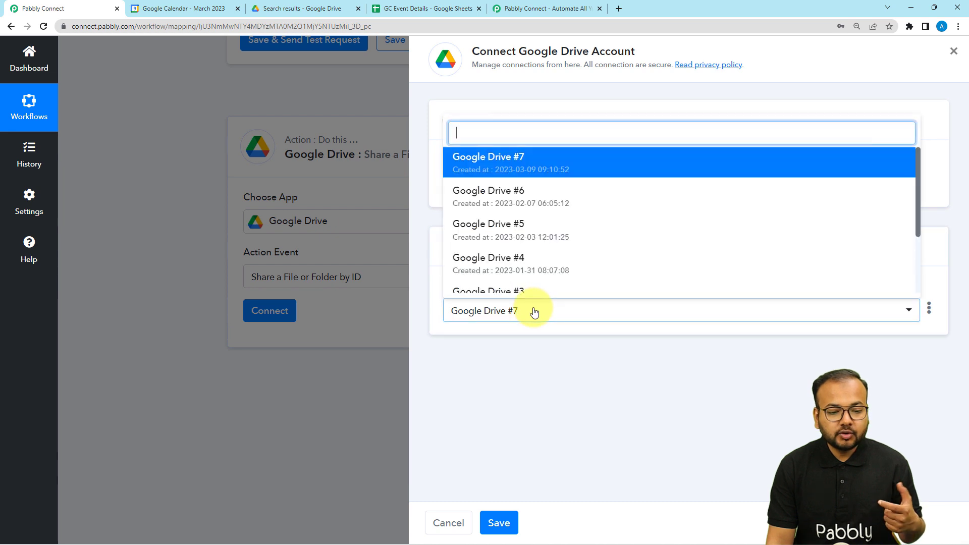
click(513, 170)
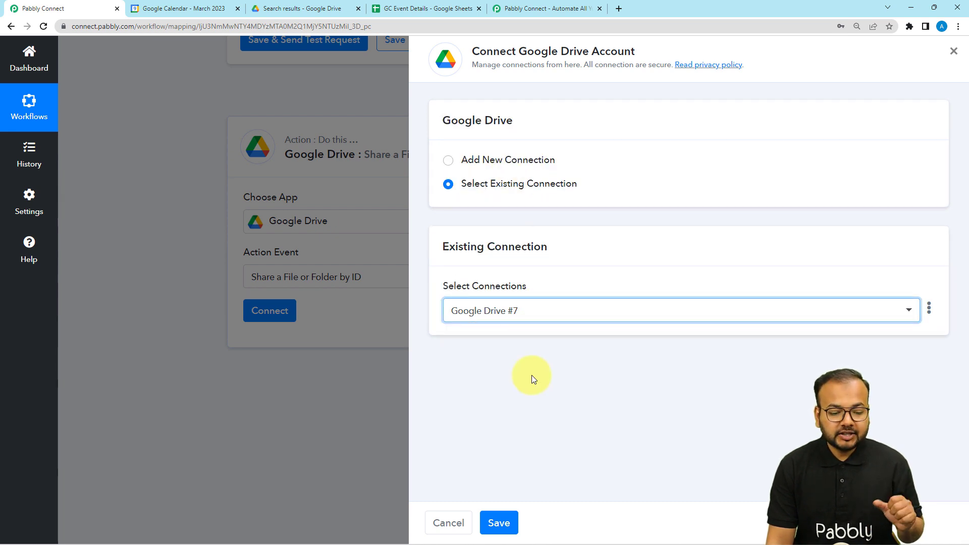
click(511, 521)
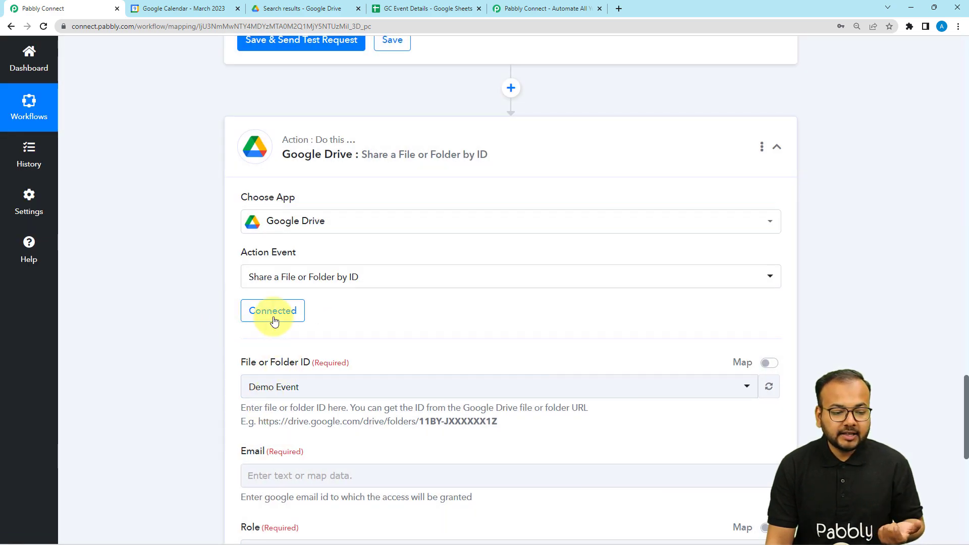
Step: Enable mapping for File or Folder ID, clear its value and map the Id from step 3, Create a File or Folder
scroll(173, 339, down, 4)
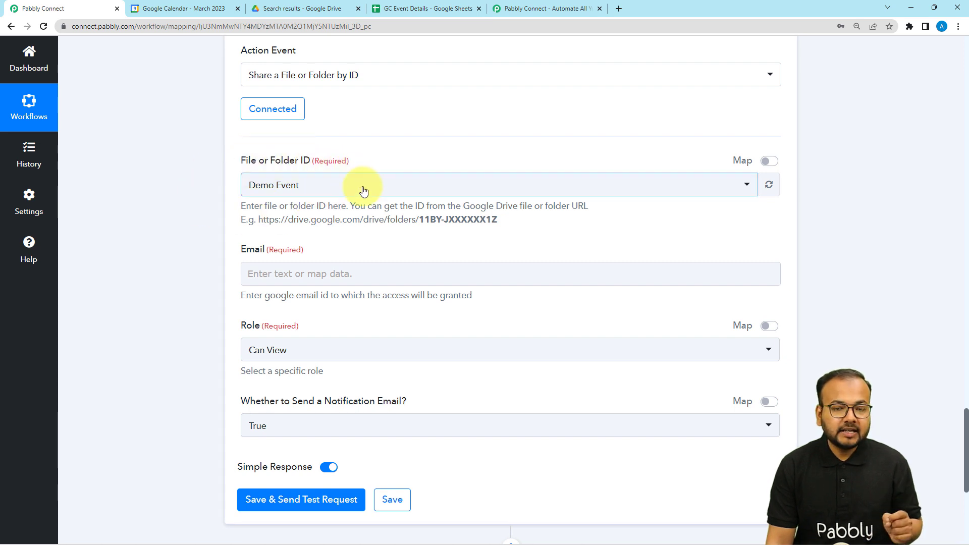
scroll(466, 239, up, 9)
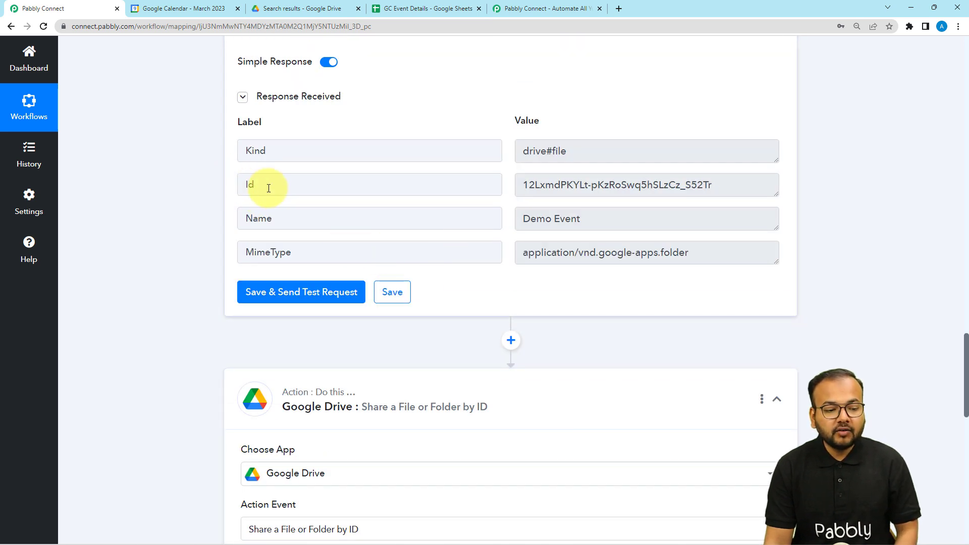
scroll(169, 252, down, 6)
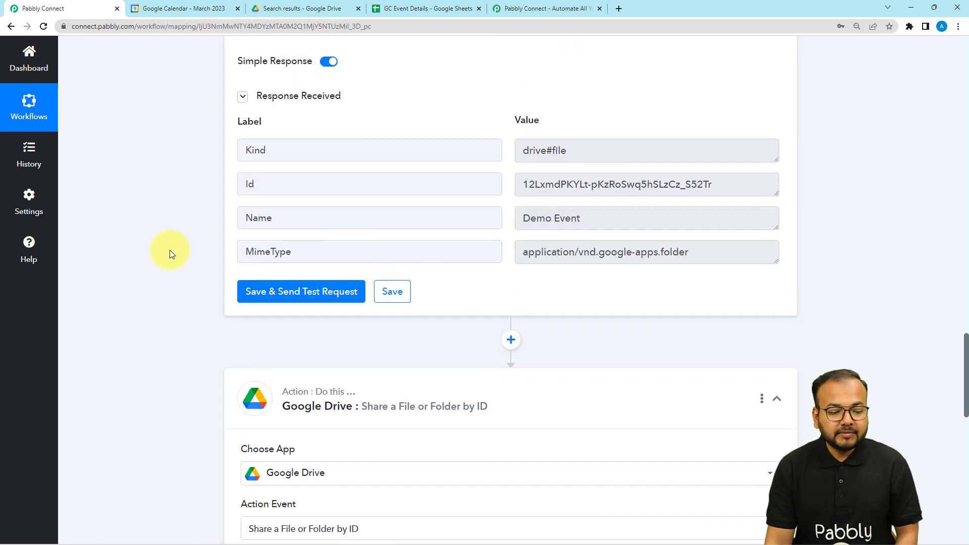
scroll(170, 250, down, 1)
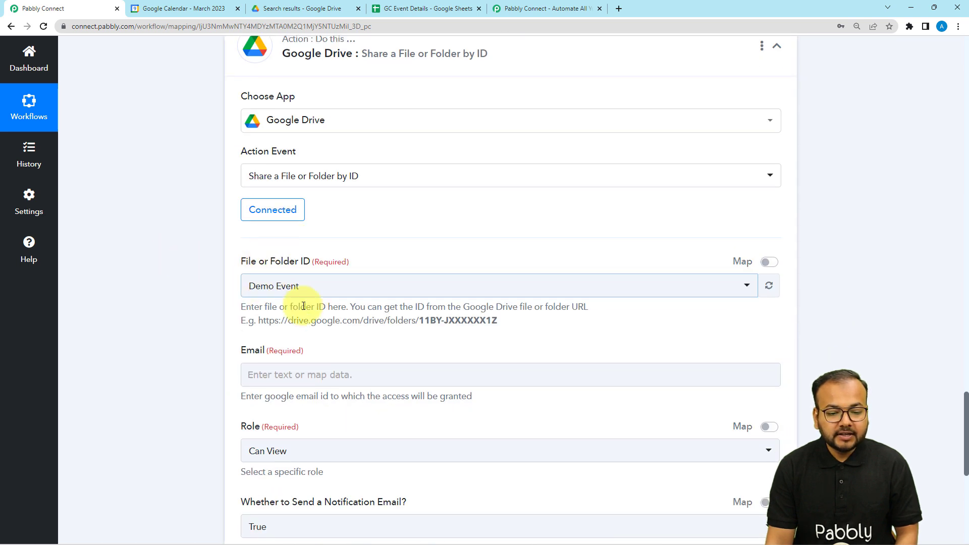
click(771, 263)
drag(504, 288, 238, 289)
key(BackSpace)
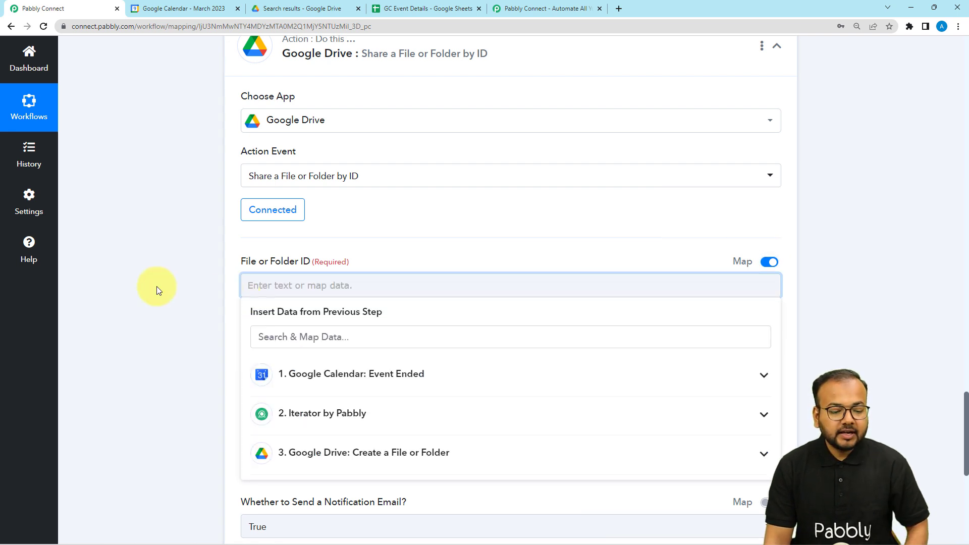
scroll(227, 295, down, 4)
click(313, 254)
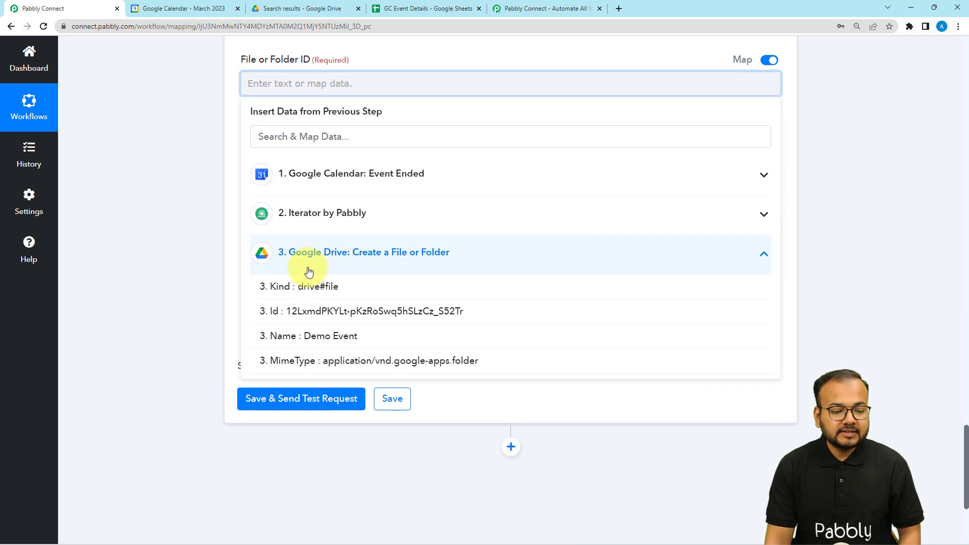
click(265, 311)
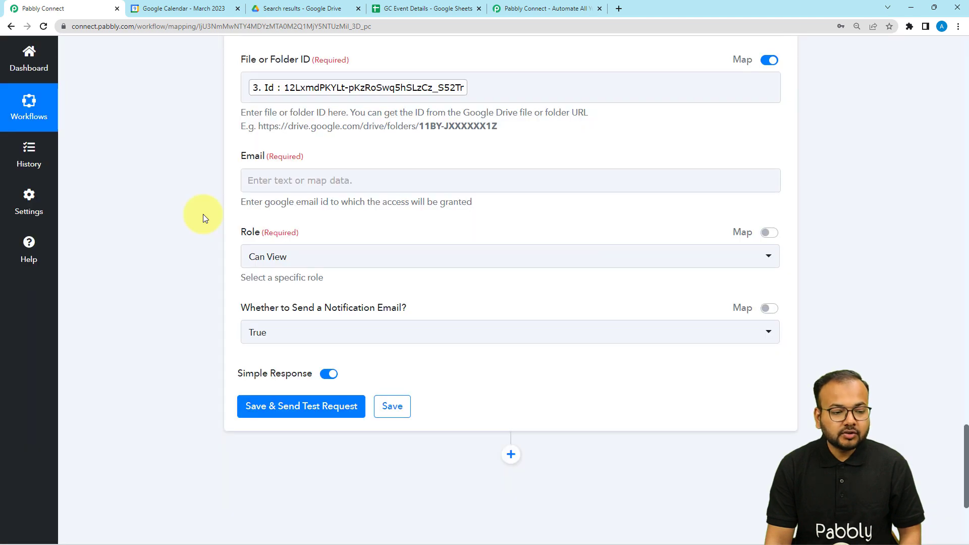
Step: Review the attendee email in the Iterator step's response, then return to the sharing action's empty Email field
click(249, 183)
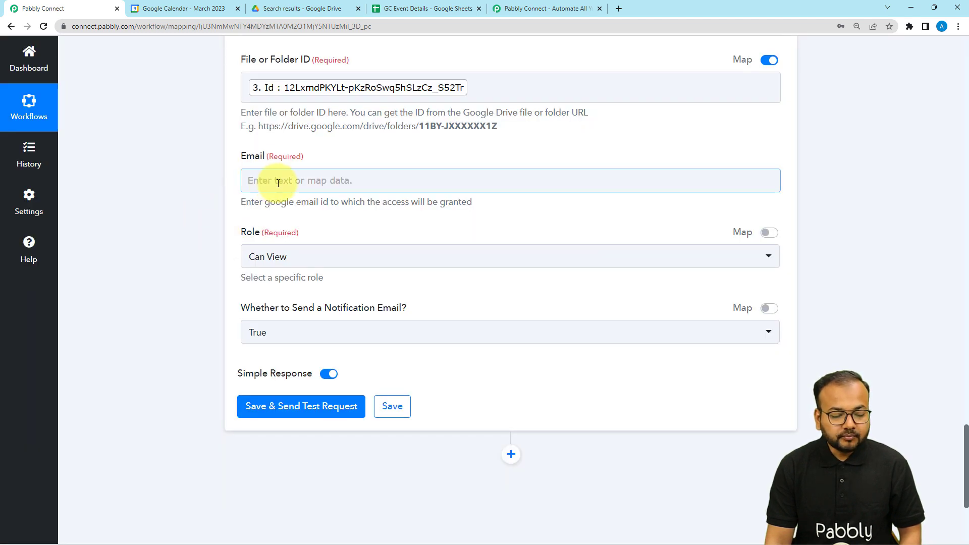
click(230, 190)
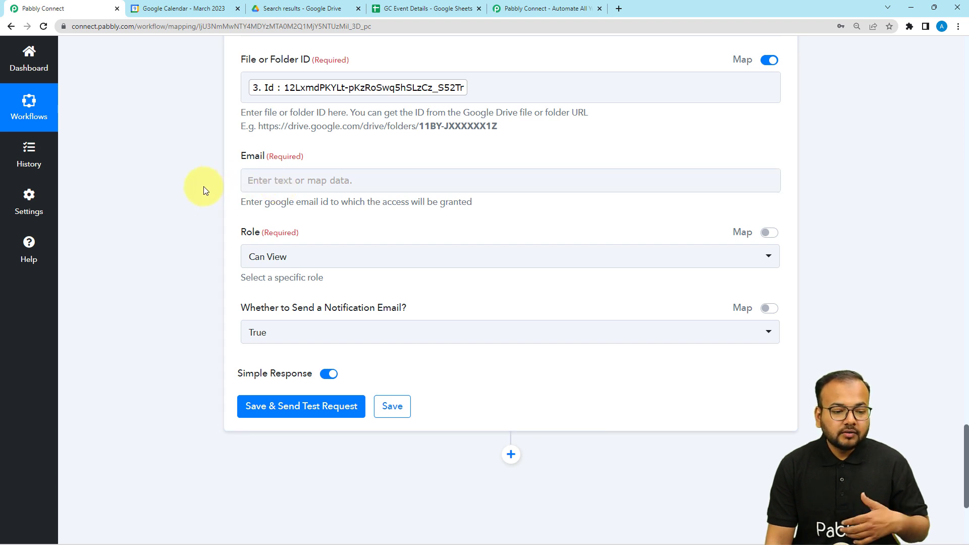
scroll(204, 191, up, 1)
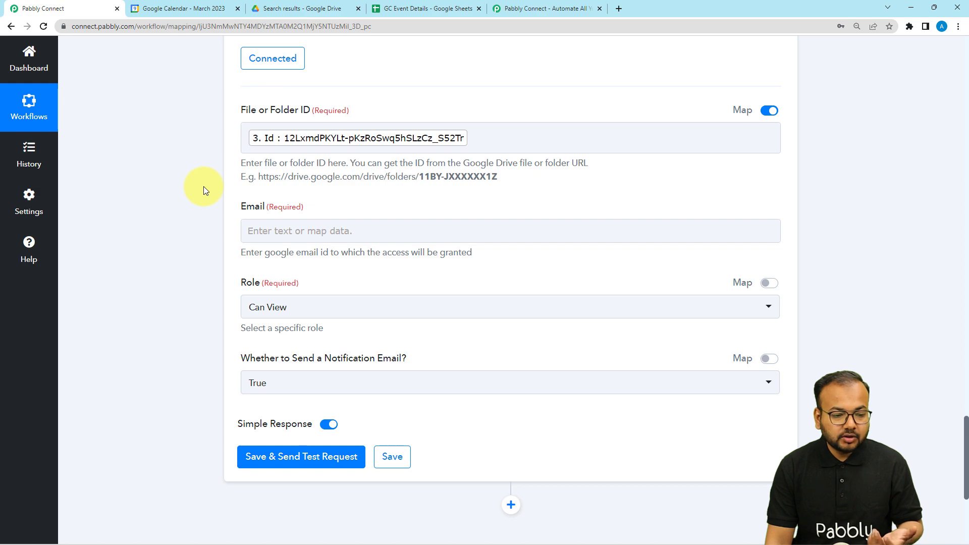
scroll(204, 191, up, 20)
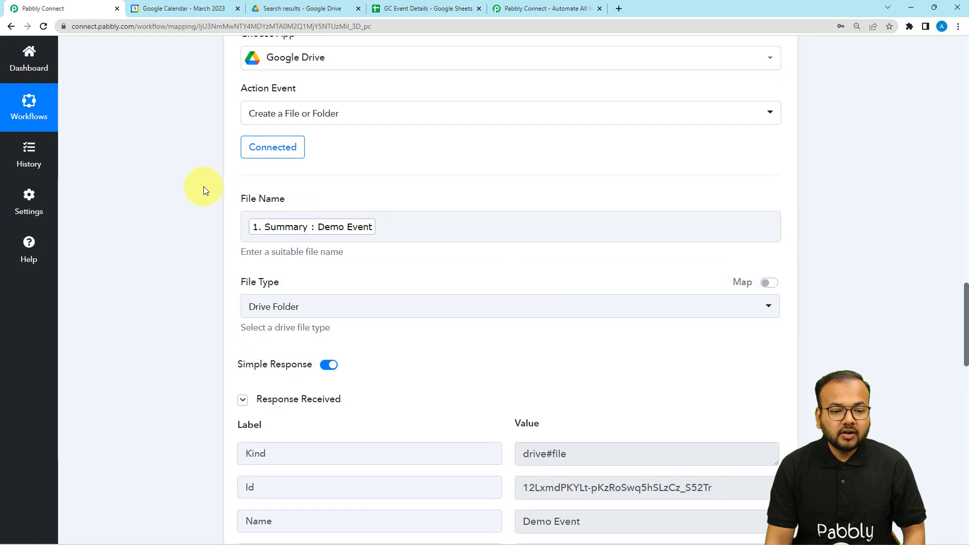
scroll(204, 190, up, 11)
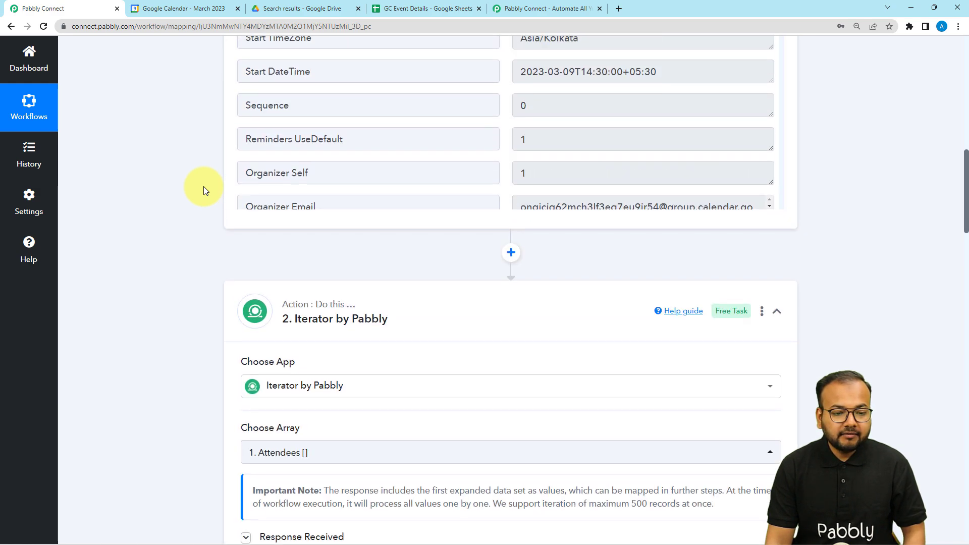
scroll(203, 190, down, 3)
scroll(204, 190, up, 7)
scroll(203, 190, down, 9)
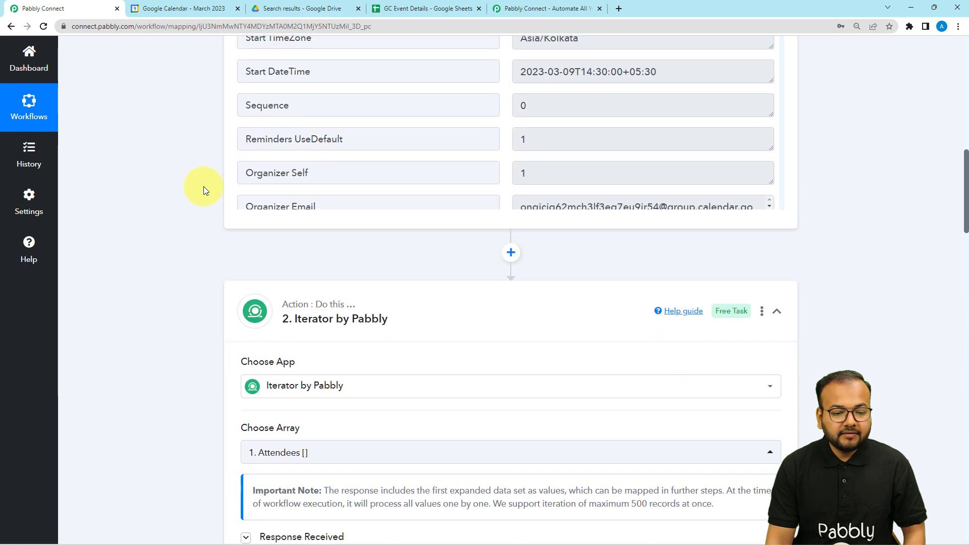
scroll(204, 191, down, 2)
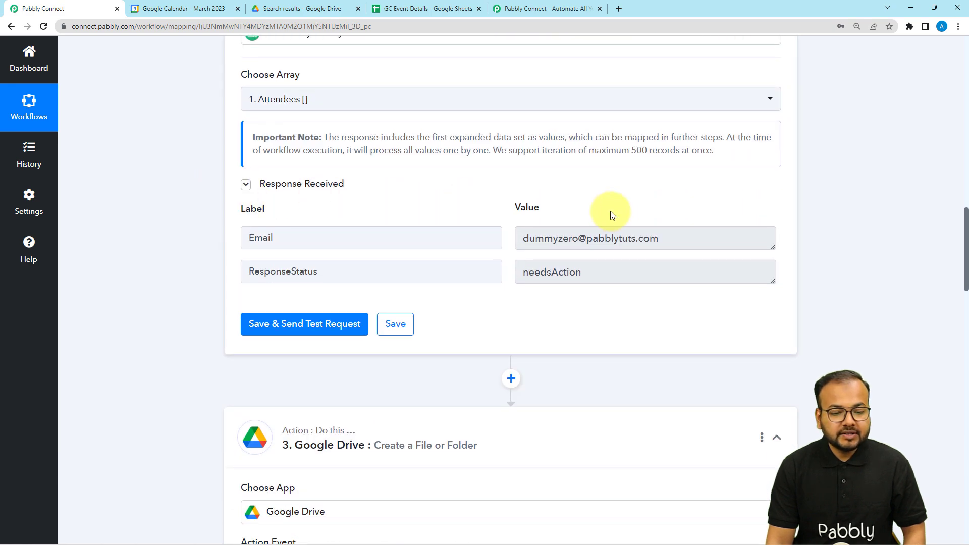
scroll(455, 185, up, 2)
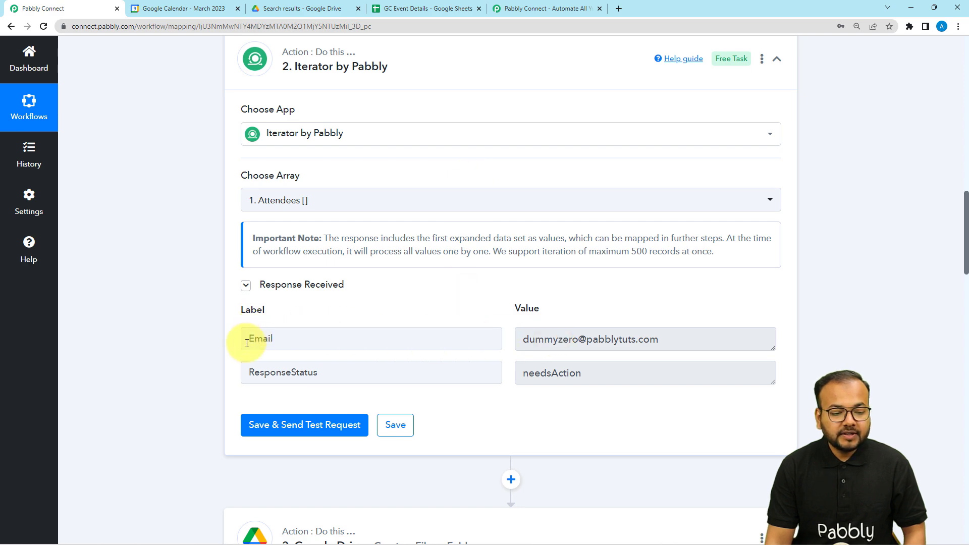
scroll(210, 277, down, 19)
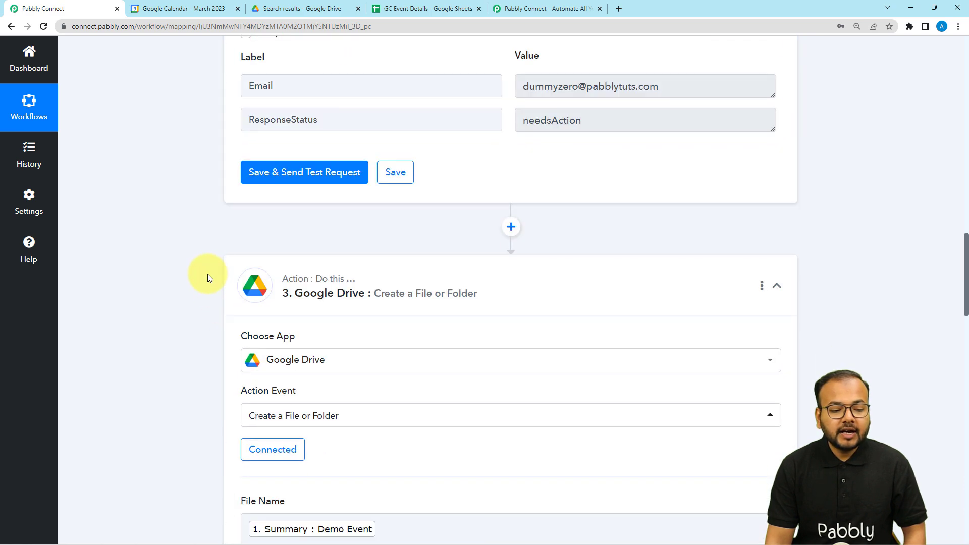
scroll(208, 274, down, 7)
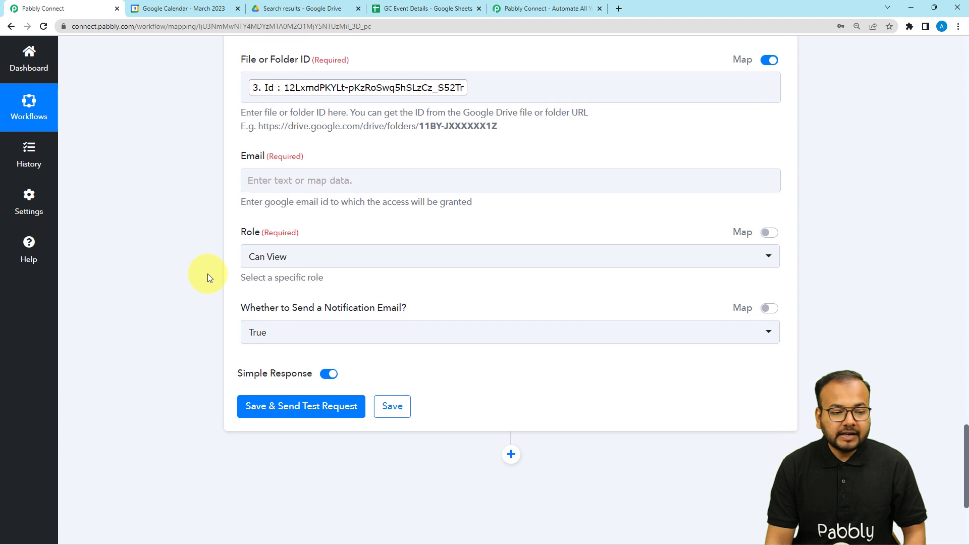
Step: Map the sharing action's Email field to the attendee Email from step 2, Iterator by Pabbly
click(267, 230)
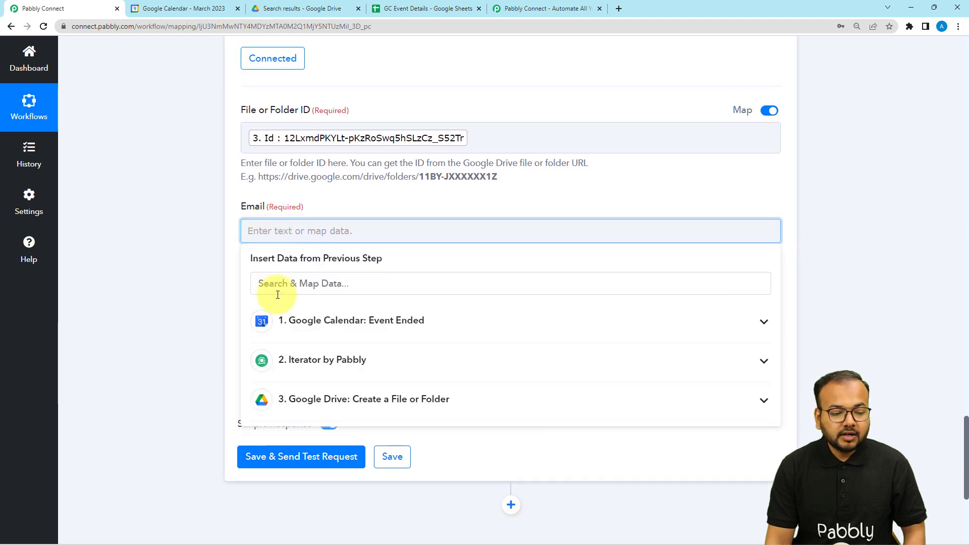
click(297, 360)
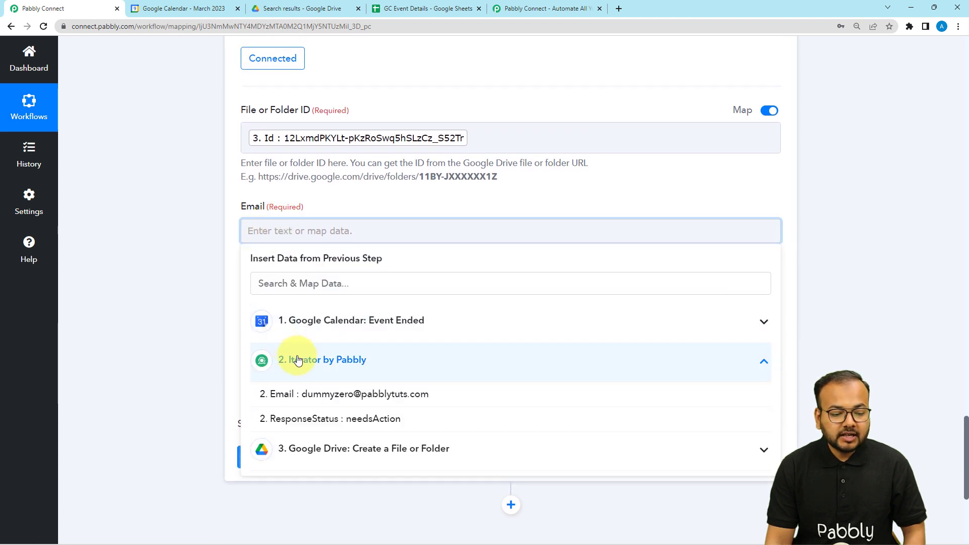
click(277, 394)
click(183, 313)
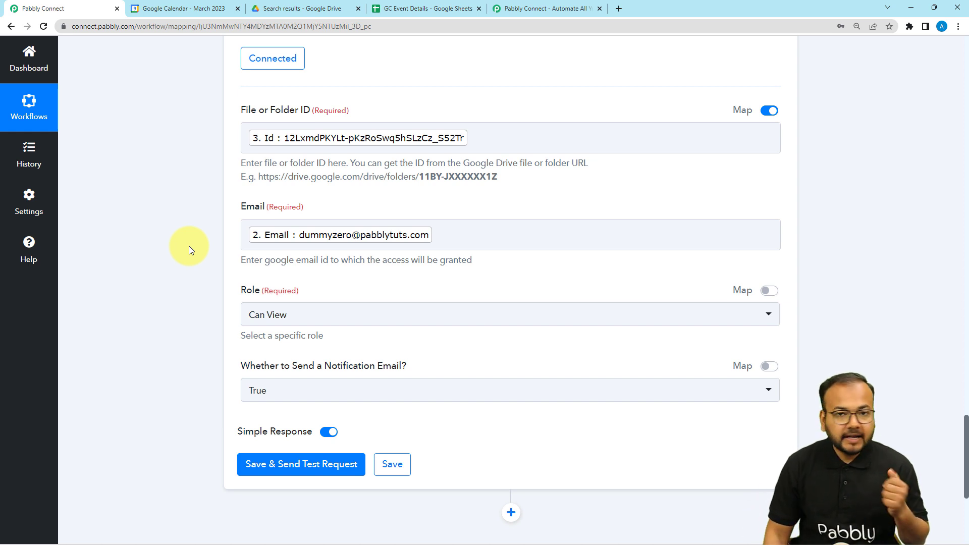
scroll(188, 246, down, 1)
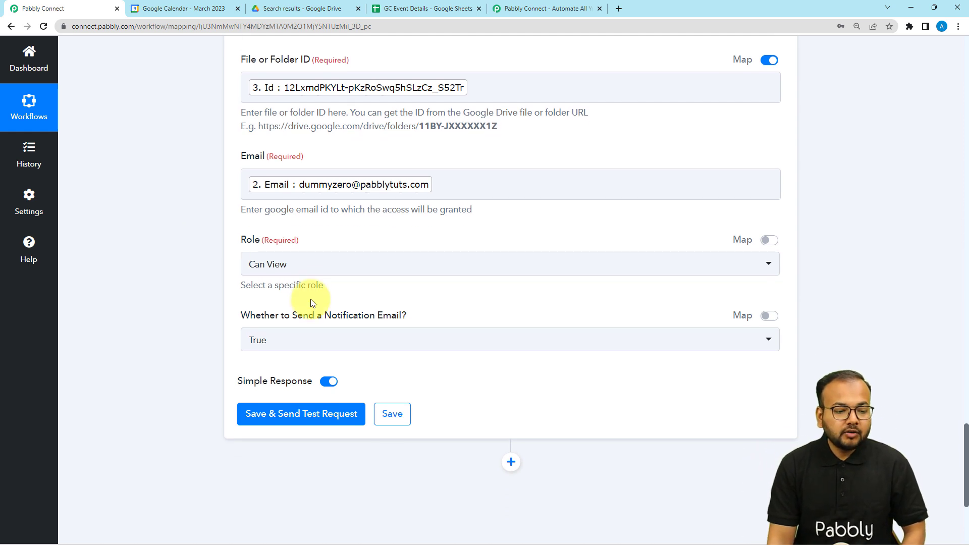
Step: Set the sharing action's Role to Can Comment, then save it and send a test request
click(314, 277)
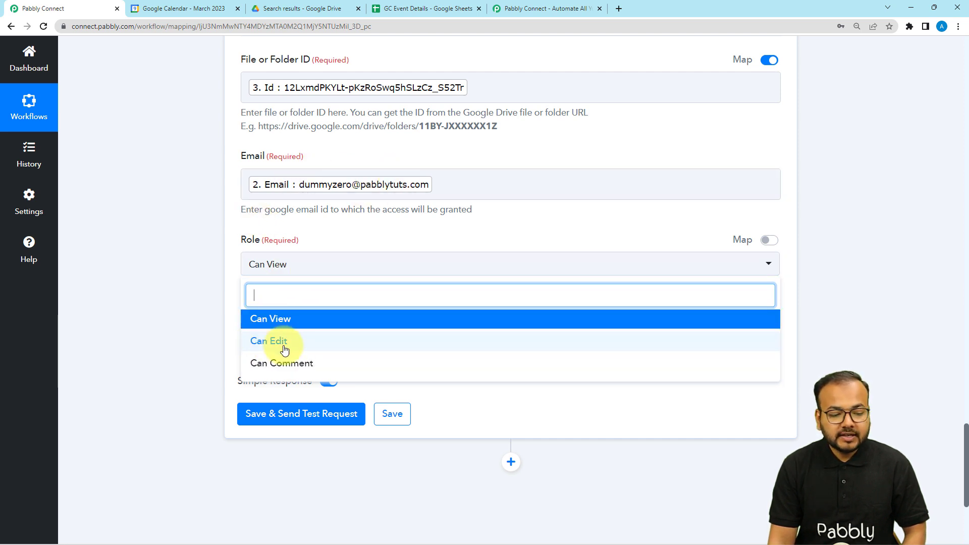
click(268, 369)
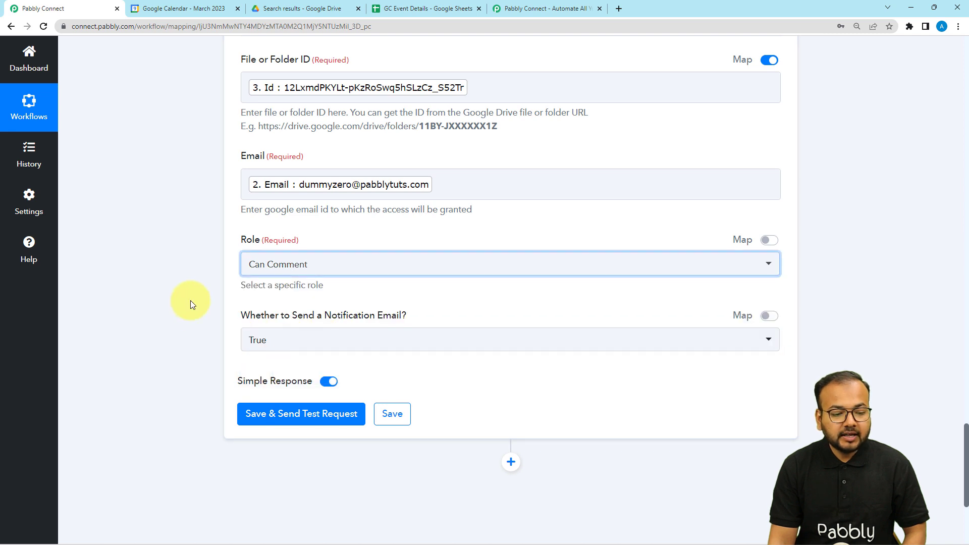
scroll(196, 269, down, 2)
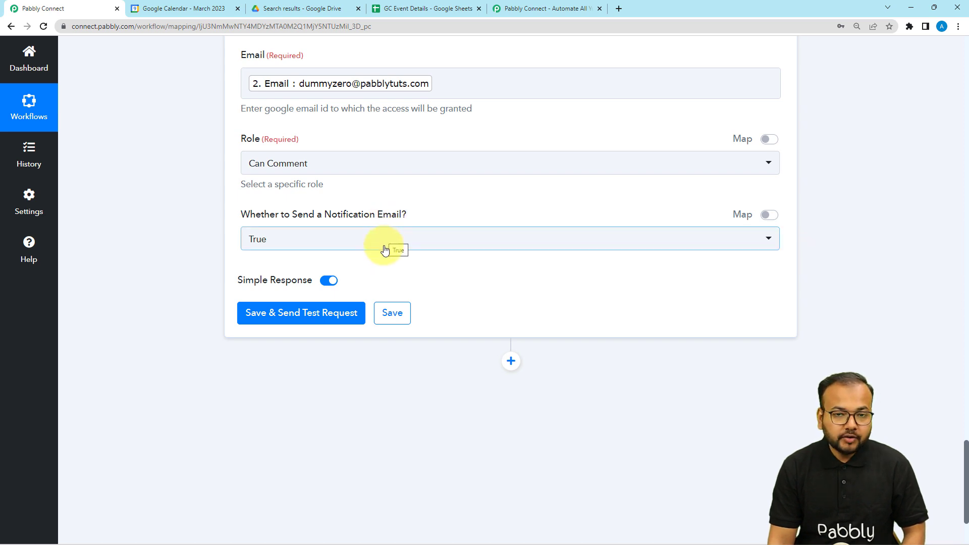
scroll(214, 259, down, 2)
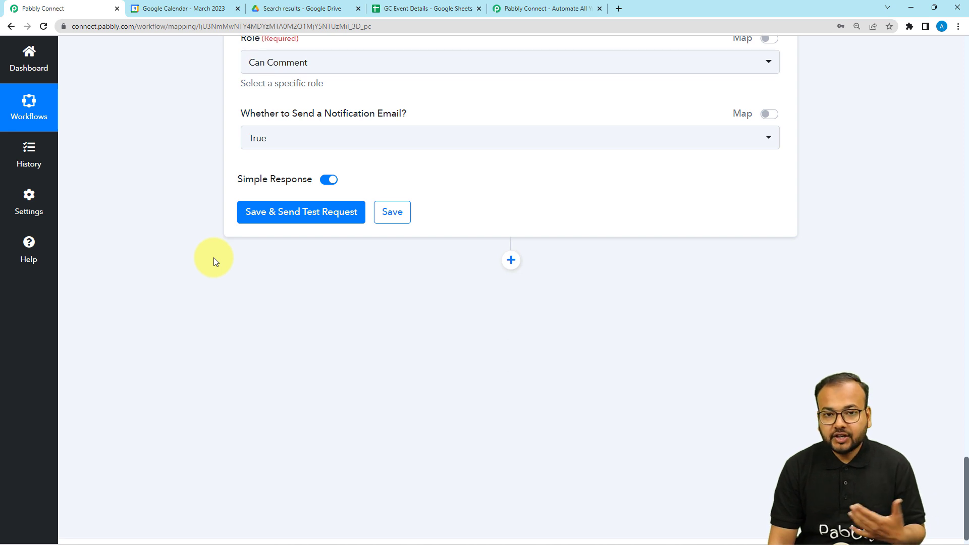
click(269, 222)
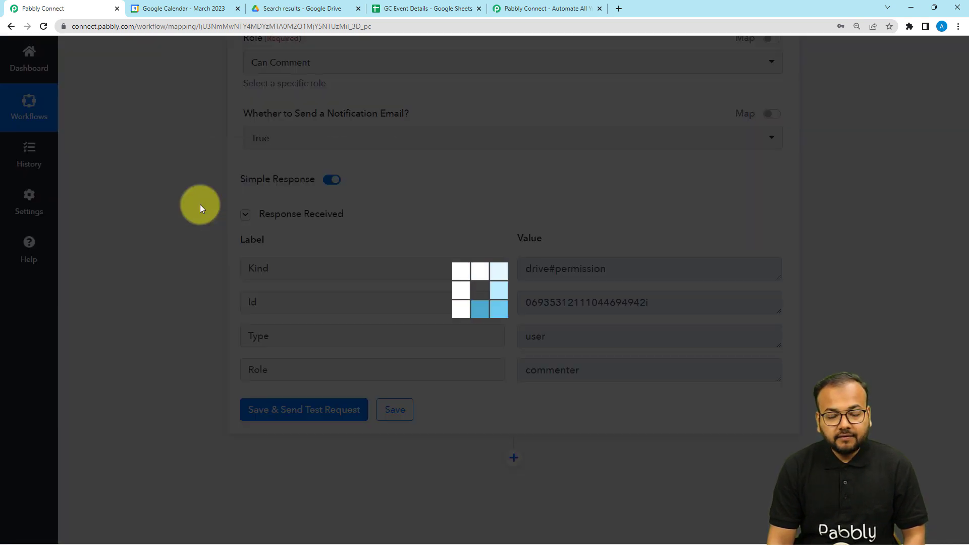
scroll(200, 204, down, 2)
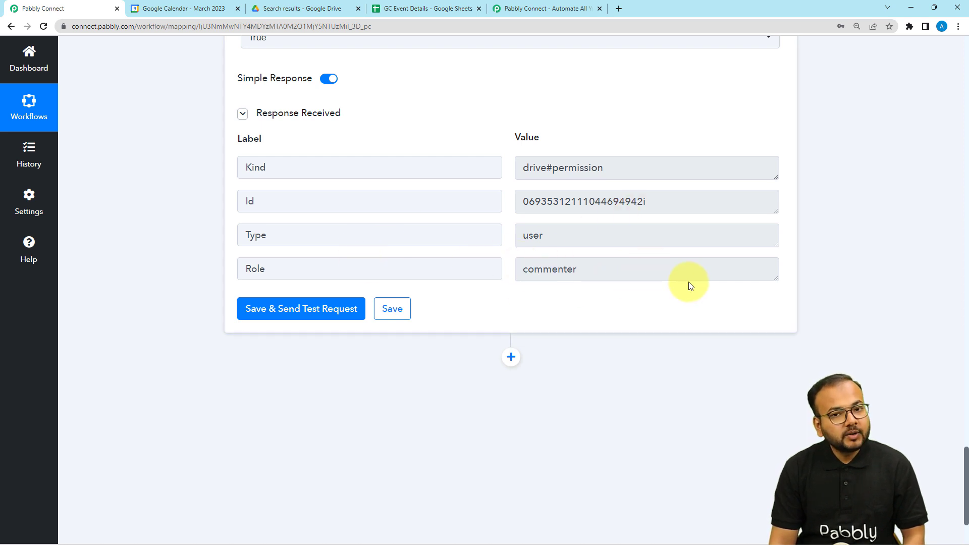
scroll(689, 285, down, 2)
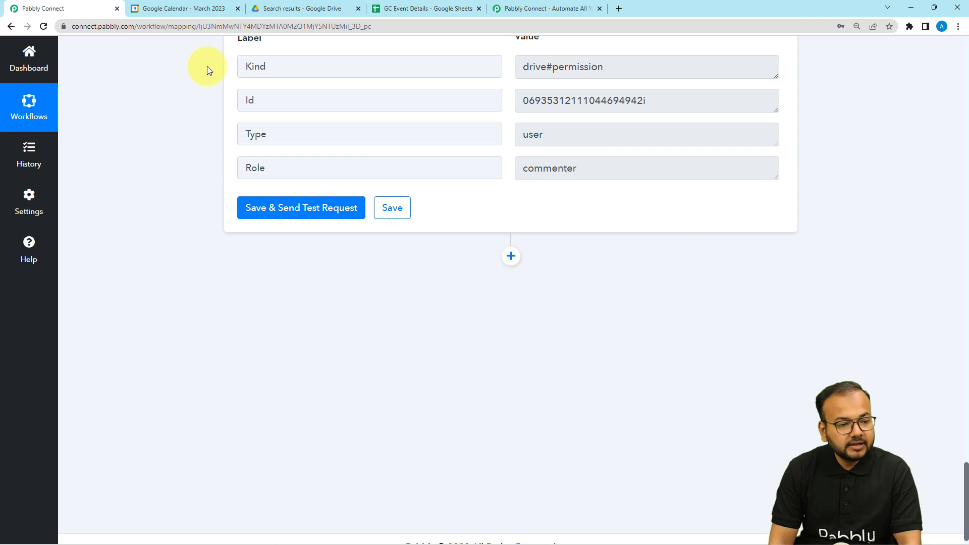
Step: Check the columns of the GC Event Details spreadsheet, then add a Google Sheets action after the sharing step
click(412, 7)
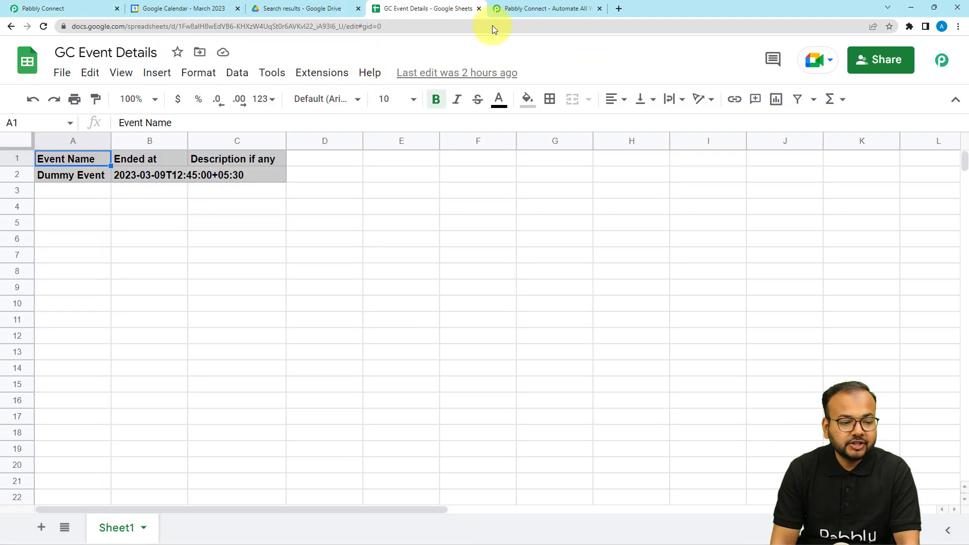
click(86, 191)
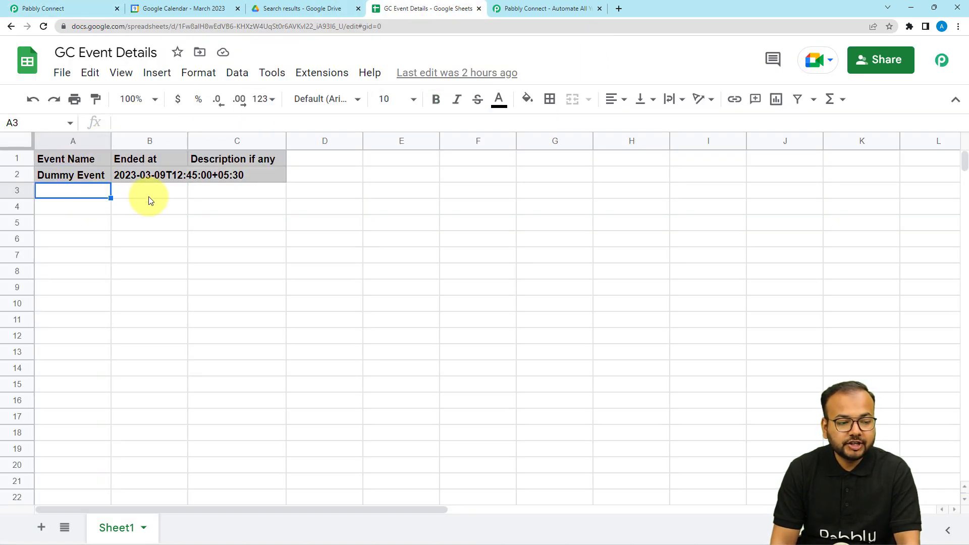
click(51, 11)
click(508, 257)
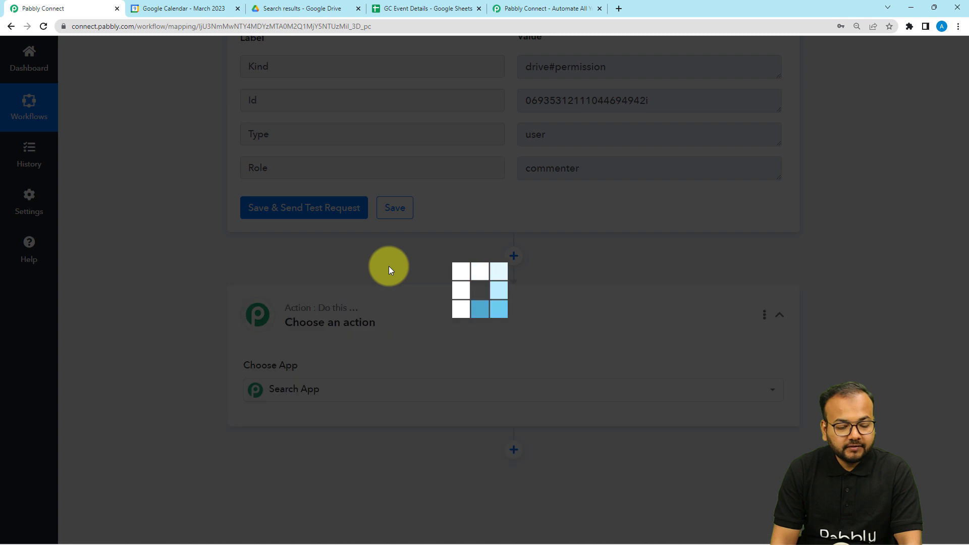
text(goo)
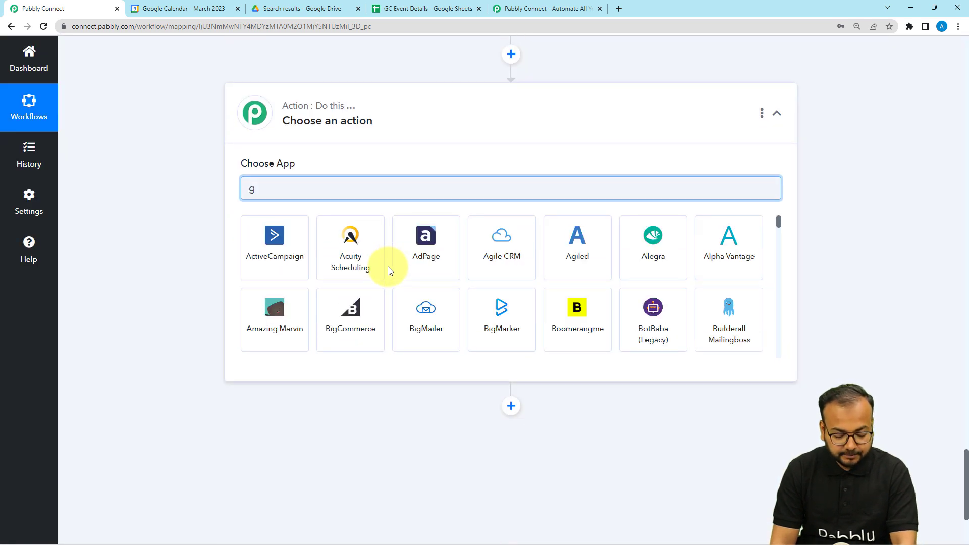
click(652, 313)
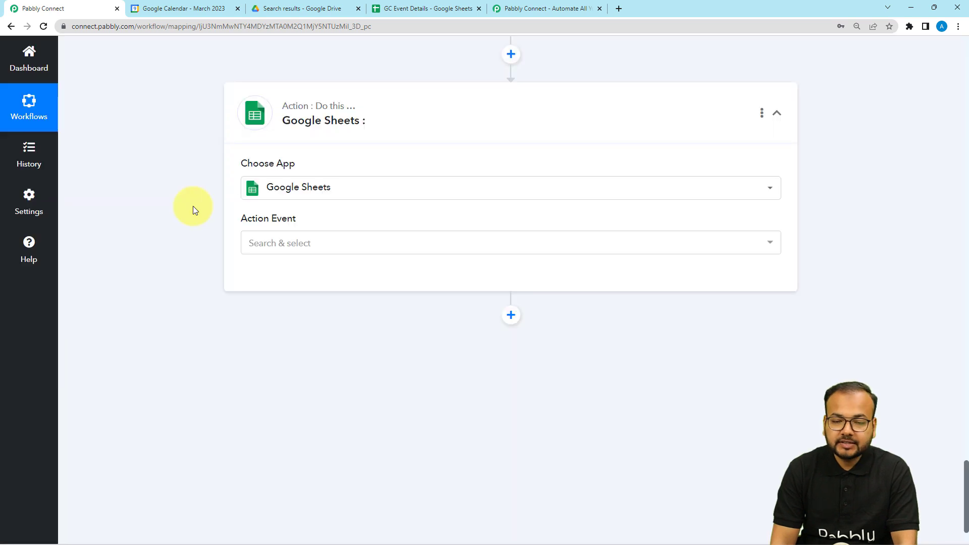
Step: Set the action event to Add New Row and connect it with the existing Google Sheets #24 connection
scroll(192, 206, down, 1)
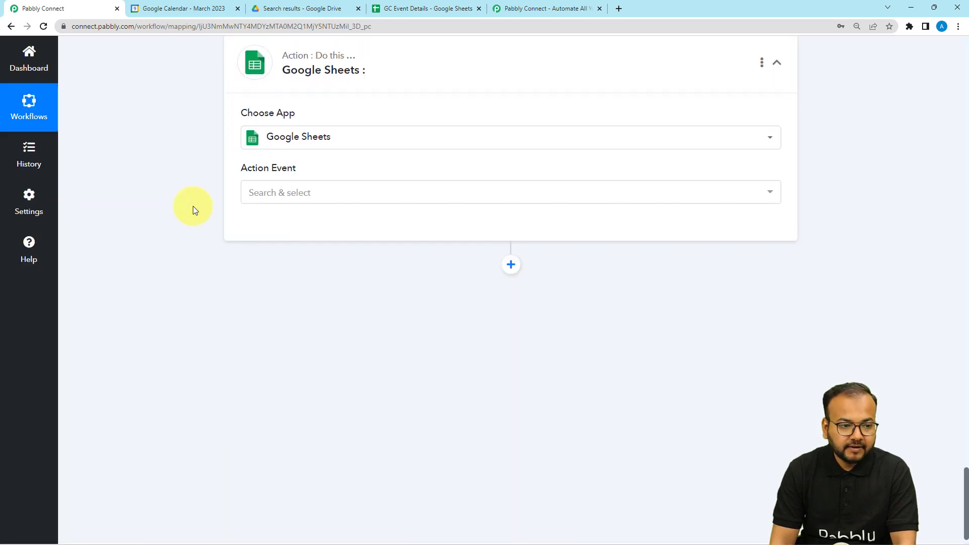
scroll(193, 206, up, 2)
scroll(373, 289, down, 3)
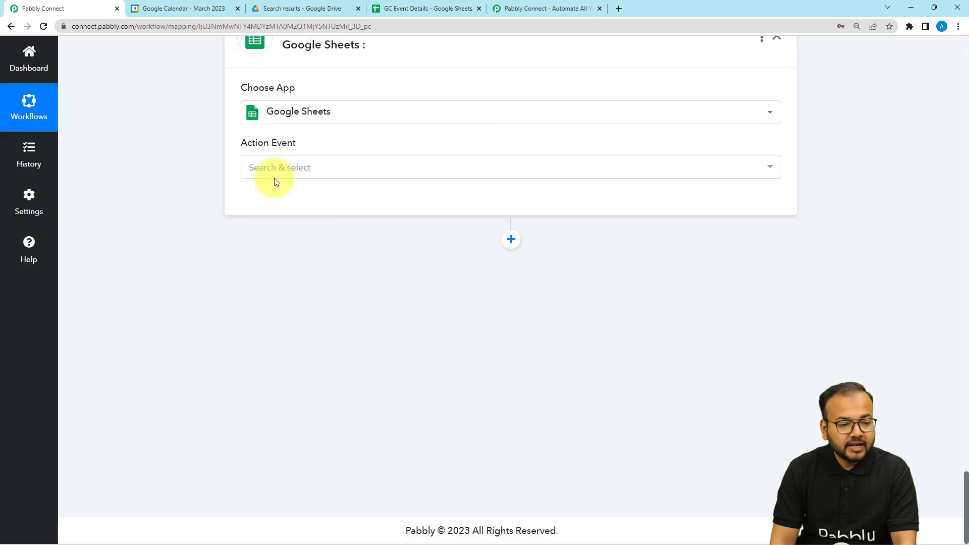
click(297, 175)
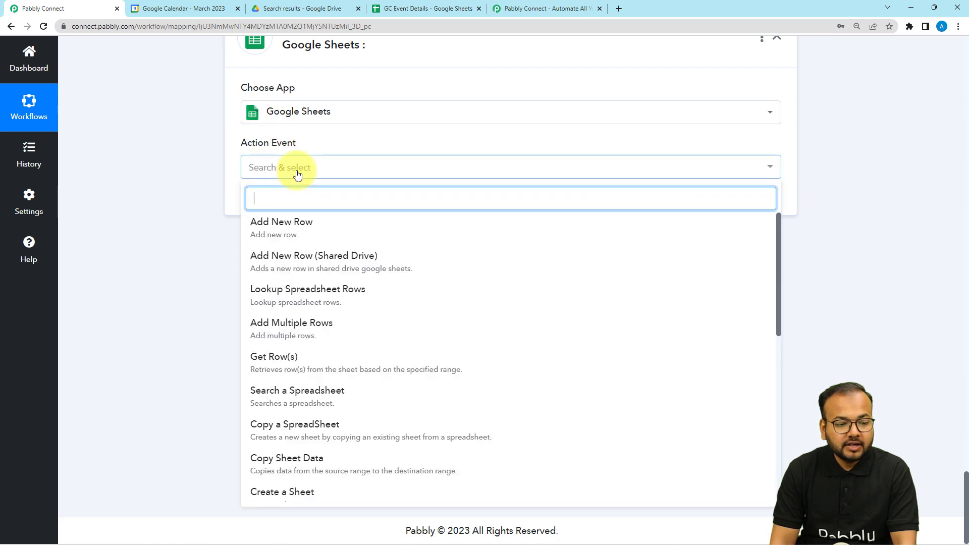
click(281, 228)
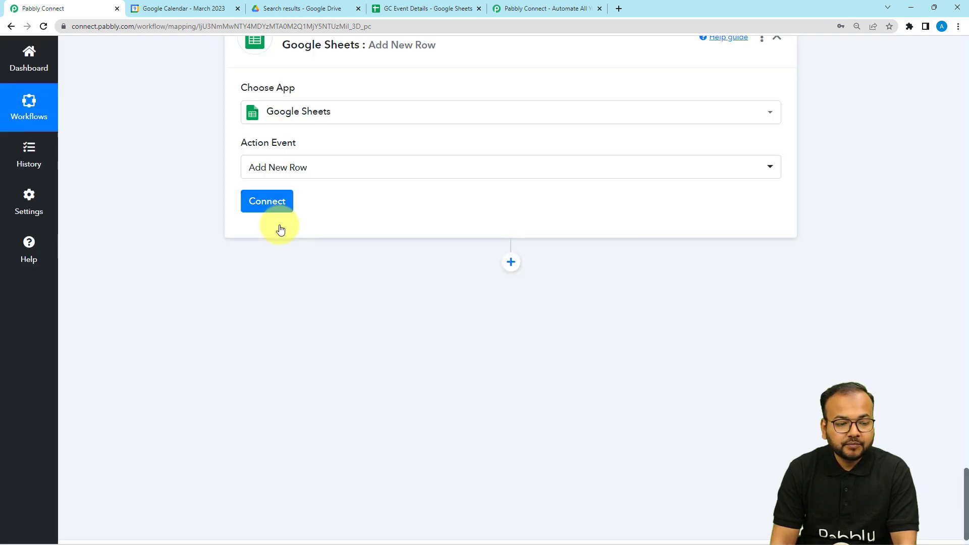
click(282, 207)
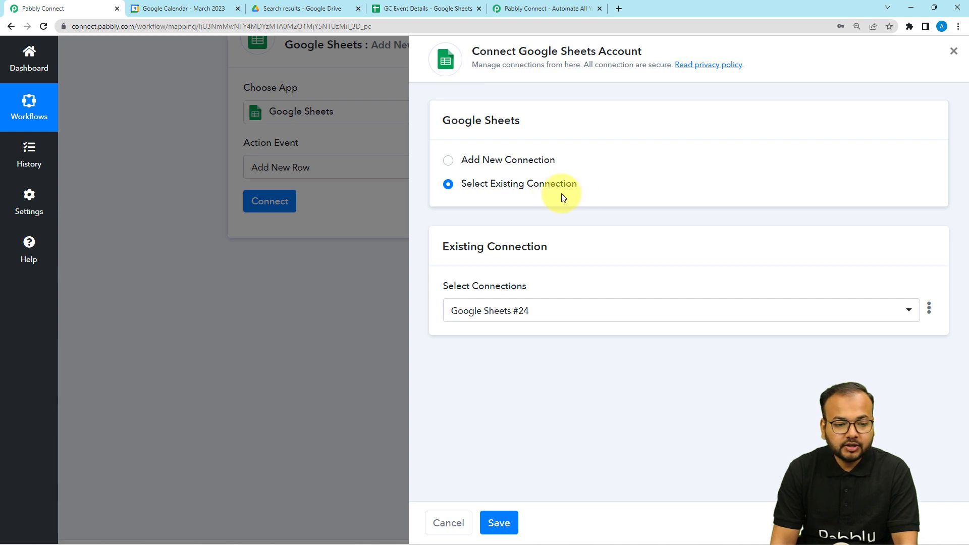
click(501, 525)
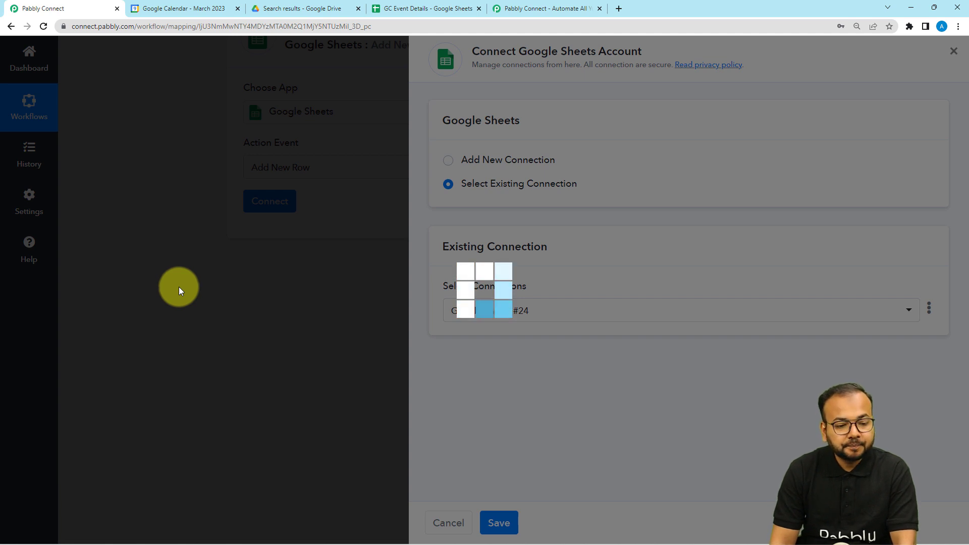
Step: Choose the GC Event Details spreadsheet, keeping its Sheet1, as the destination for the new rows
scroll(433, 273, down, 1)
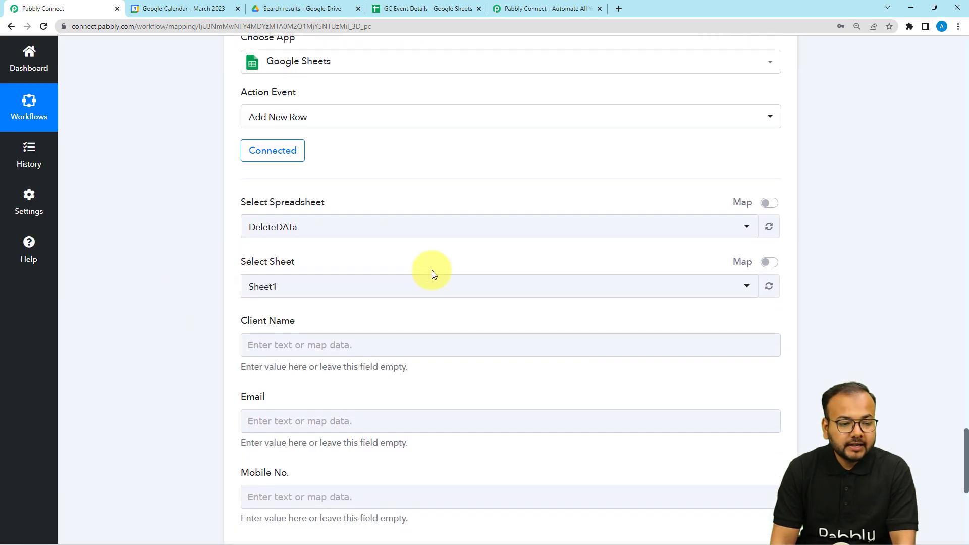
scroll(323, 224, down, 1)
scroll(313, 230, down, 1)
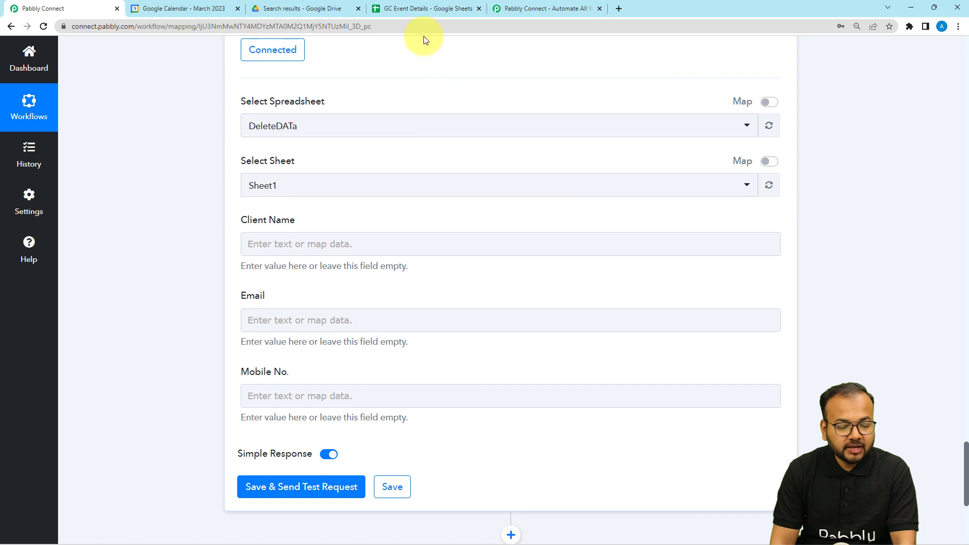
click(423, 10)
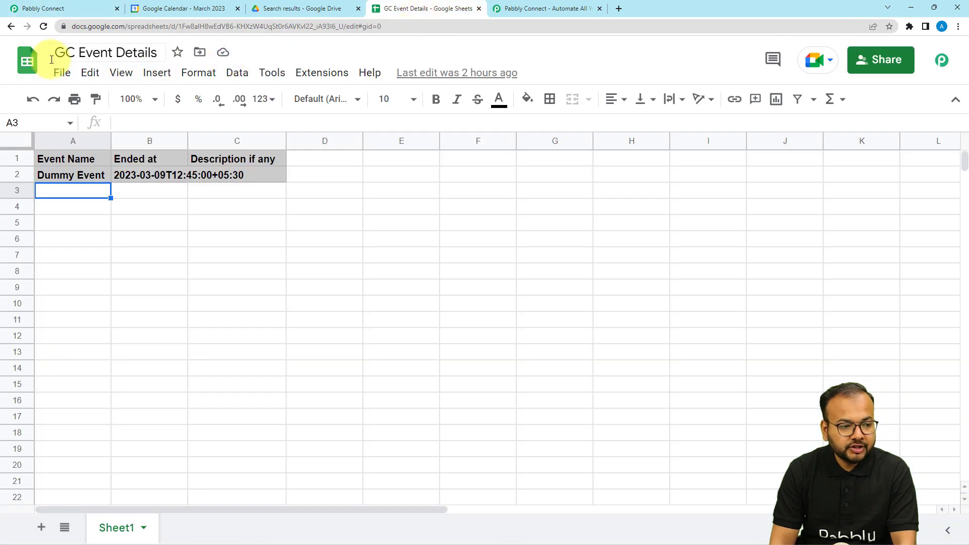
click(51, 8)
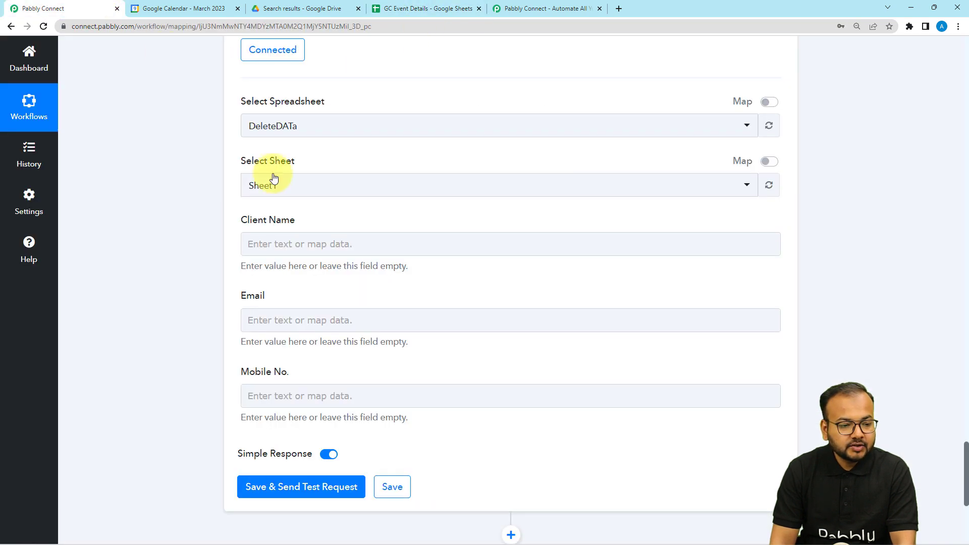
click(290, 130)
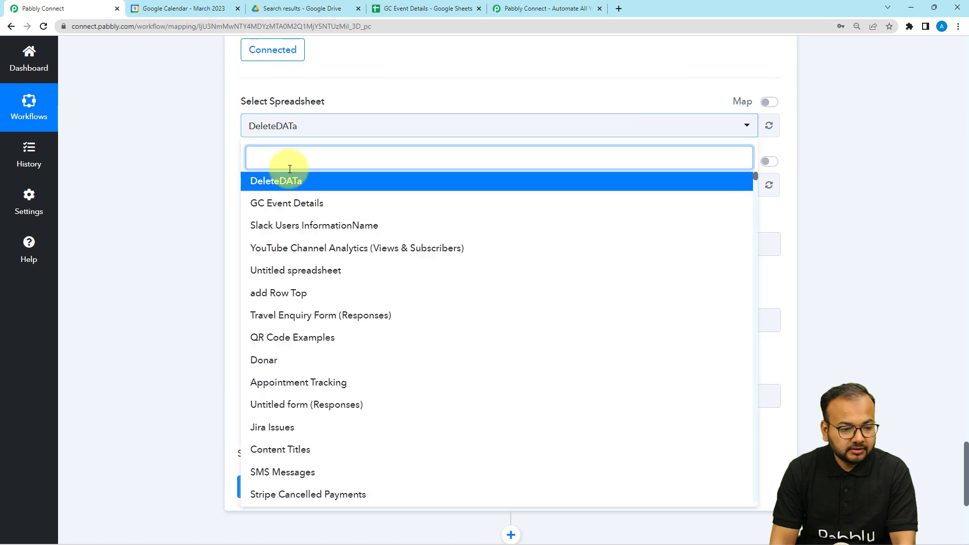
click(275, 203)
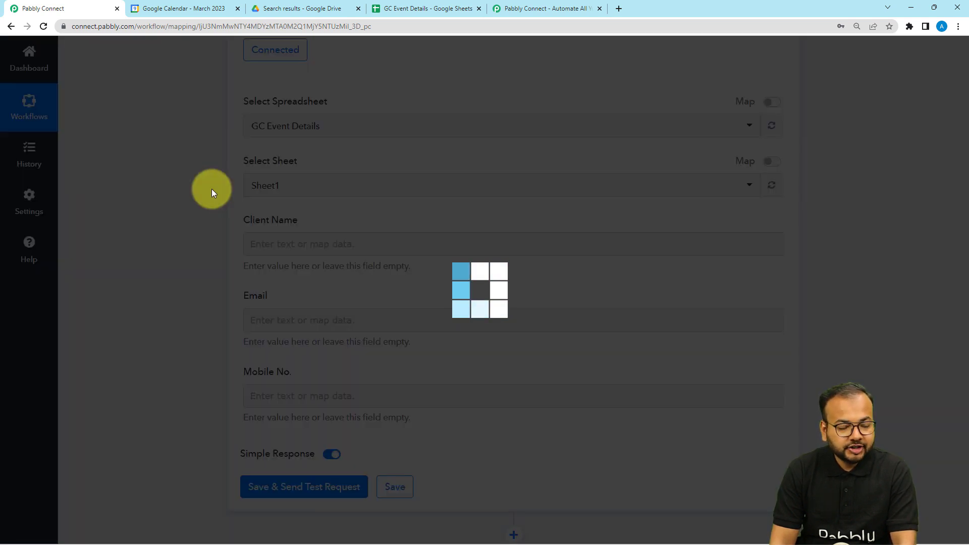
click(404, 10)
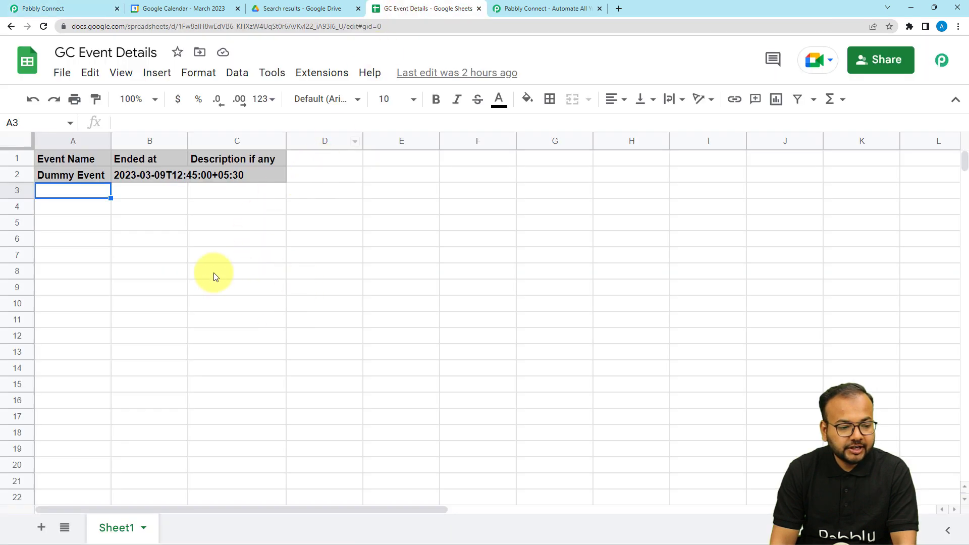
click(31, 9)
click(280, 195)
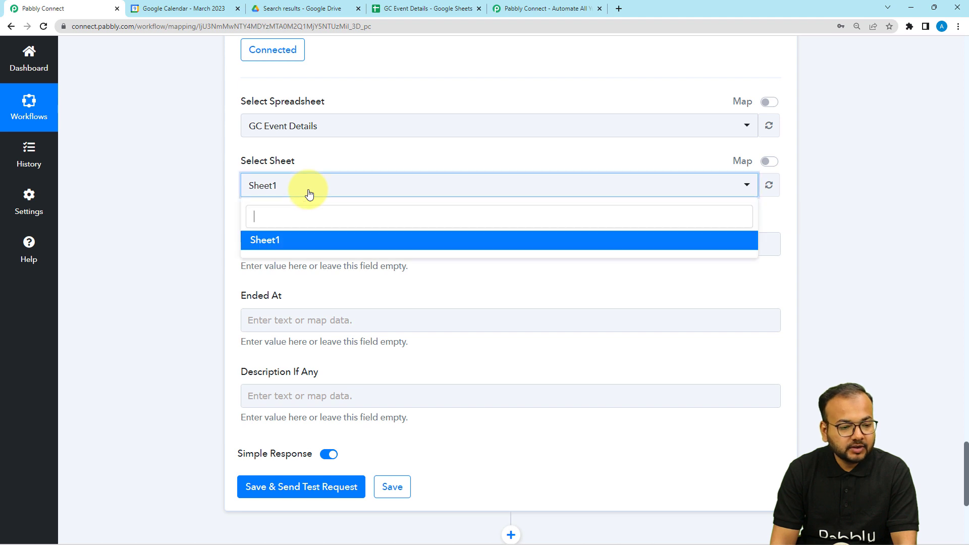
click(208, 207)
scroll(210, 208, down, 1)
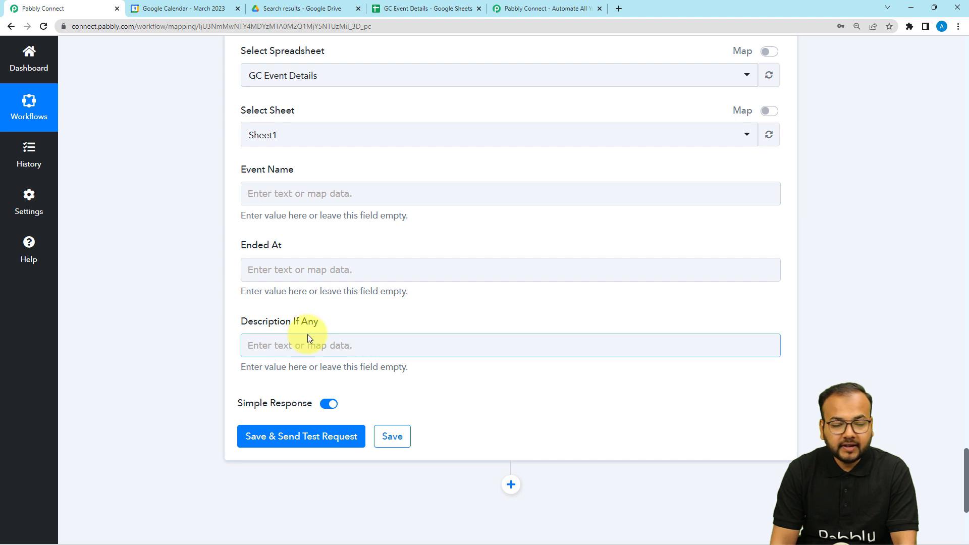
Step: In the GC Event Details spreadsheet, widen the "Ended at" and "Description if any" columns
click(405, 6)
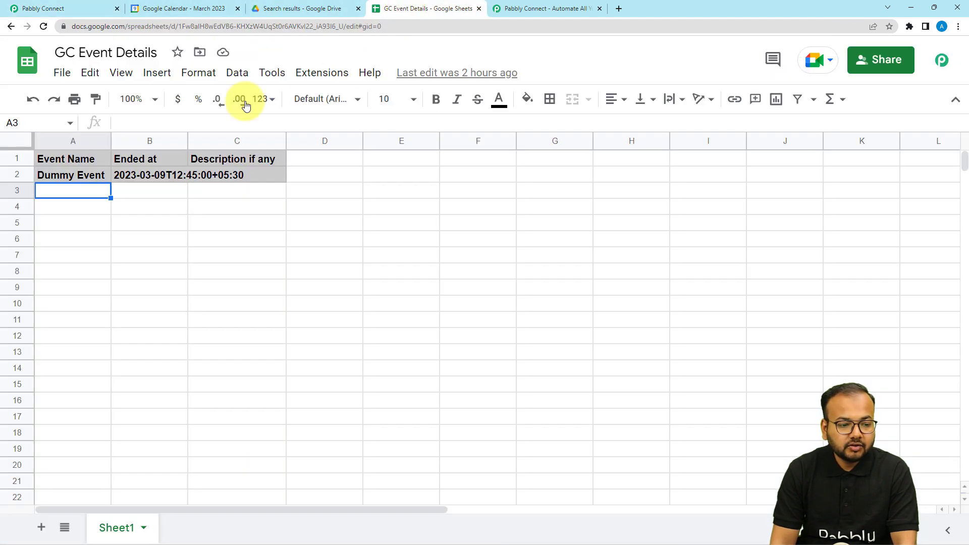
drag(186, 137, 211, 139)
drag(309, 135, 364, 141)
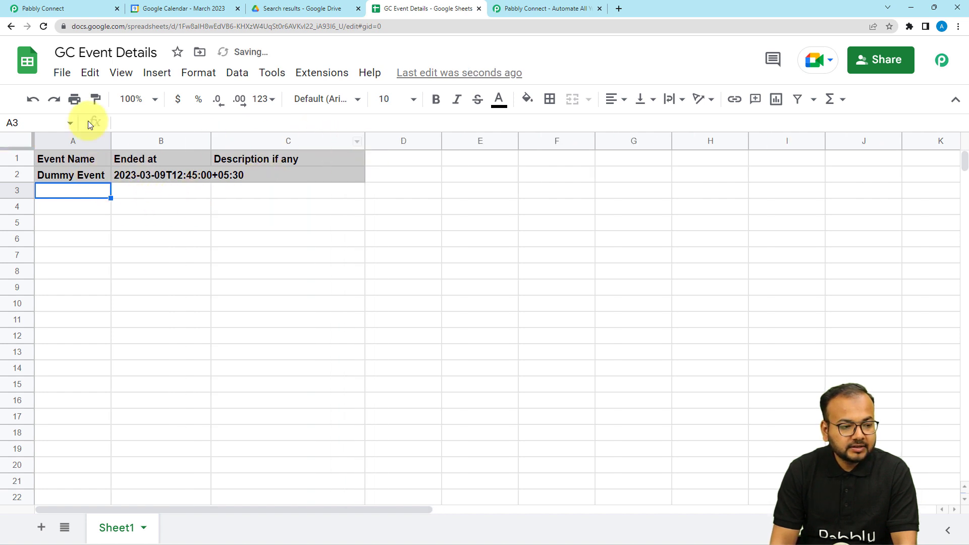
Step: Back in the Pabbly Connect workflow, map Event Name to the Summary from step 1, Google Calendar: Event Ended
click(58, 8)
click(283, 197)
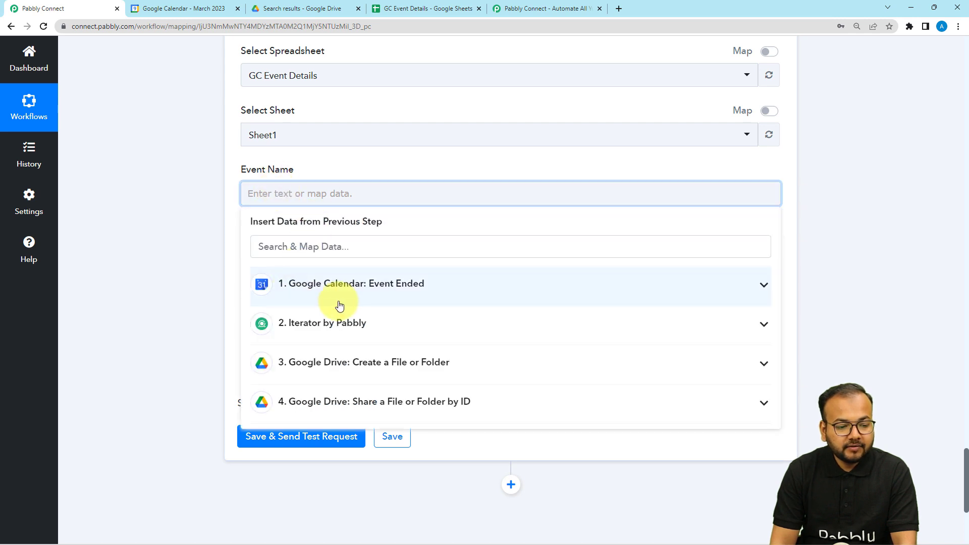
click(331, 301)
click(331, 354)
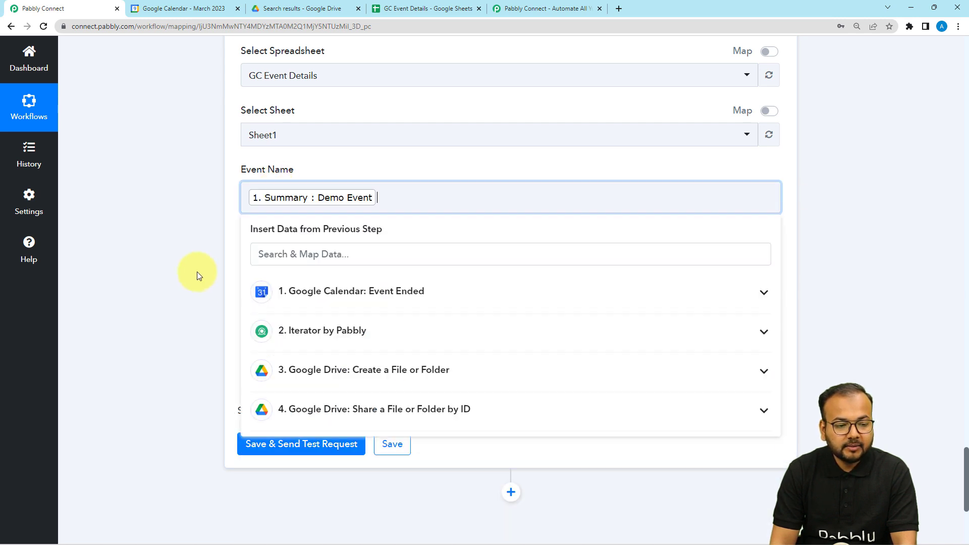
click(175, 253)
Step: Map the Ended At field to the End DateTime from step 1, Google Calendar: Event Ended
scroll(271, 238, down, 1)
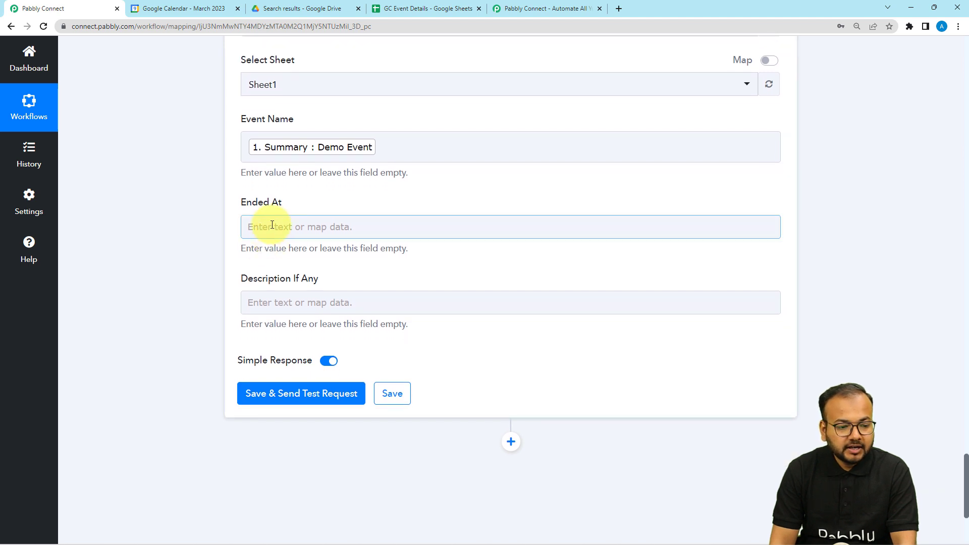
click(273, 227)
click(305, 318)
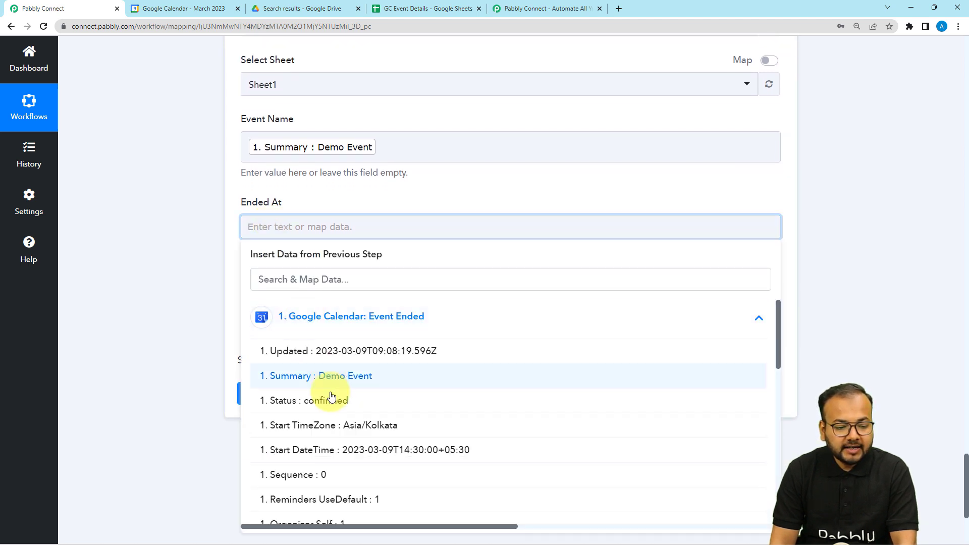
scroll(330, 409, down, 5)
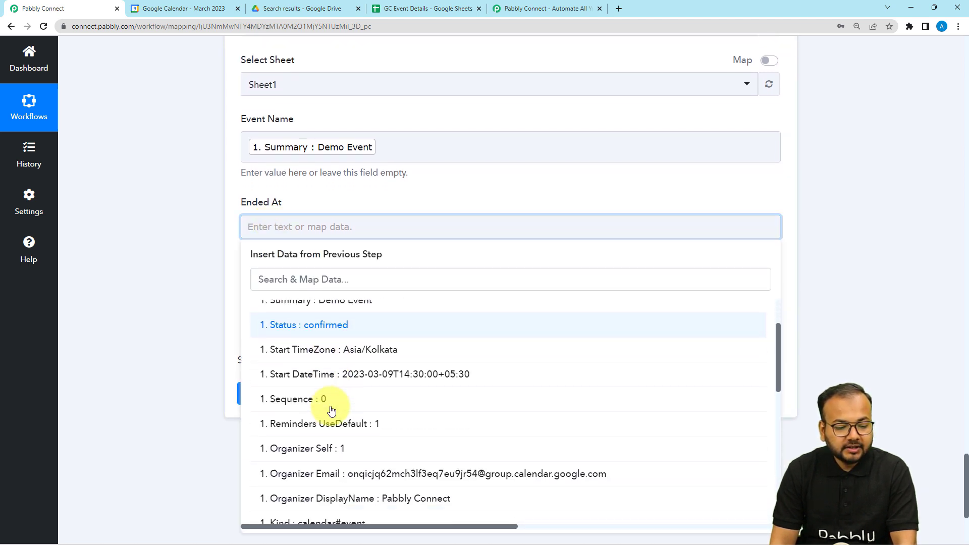
scroll(330, 410, down, 2)
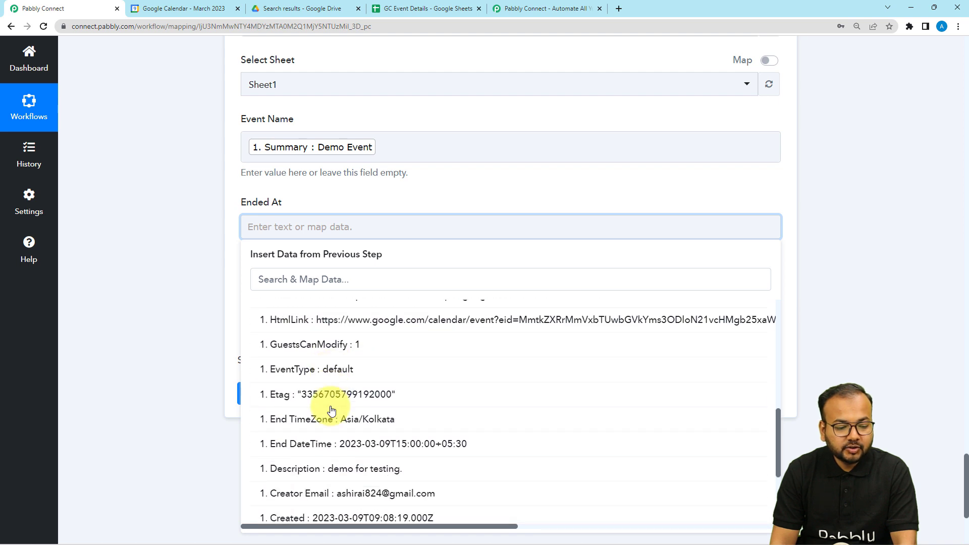
click(408, 448)
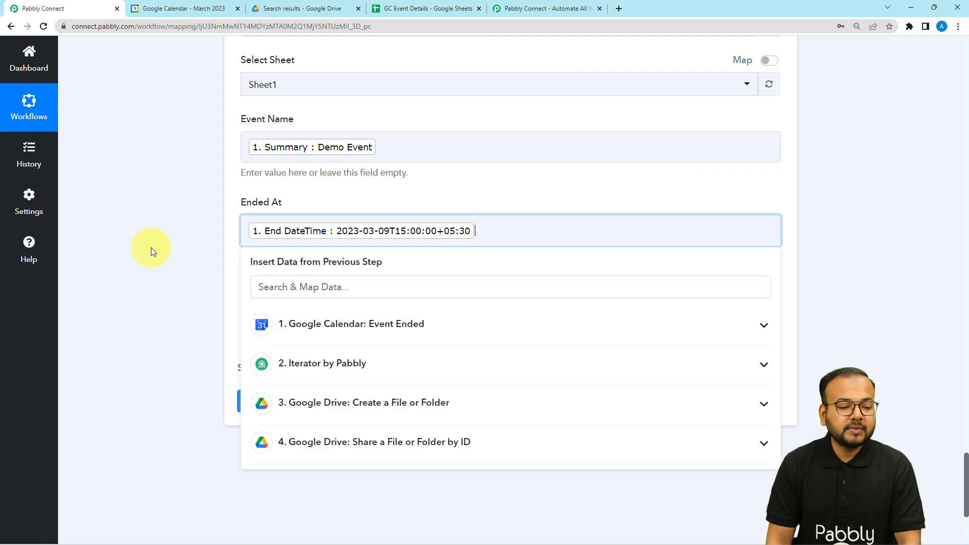
Step: Map the Description If Any field to the Description from step 1, Google Calendar: Event Ended
click(256, 308)
scroll(287, 309, down, 3)
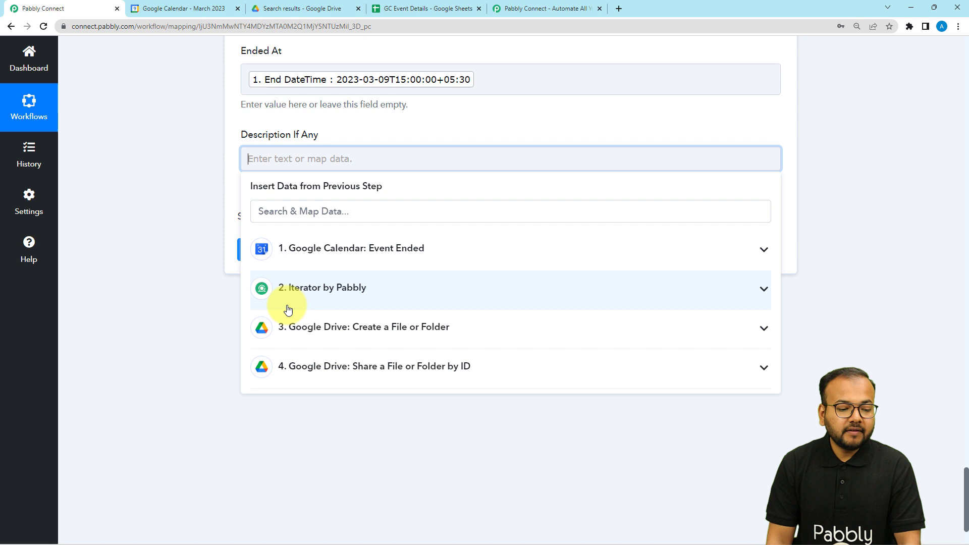
click(319, 261)
scroll(355, 327, down, 7)
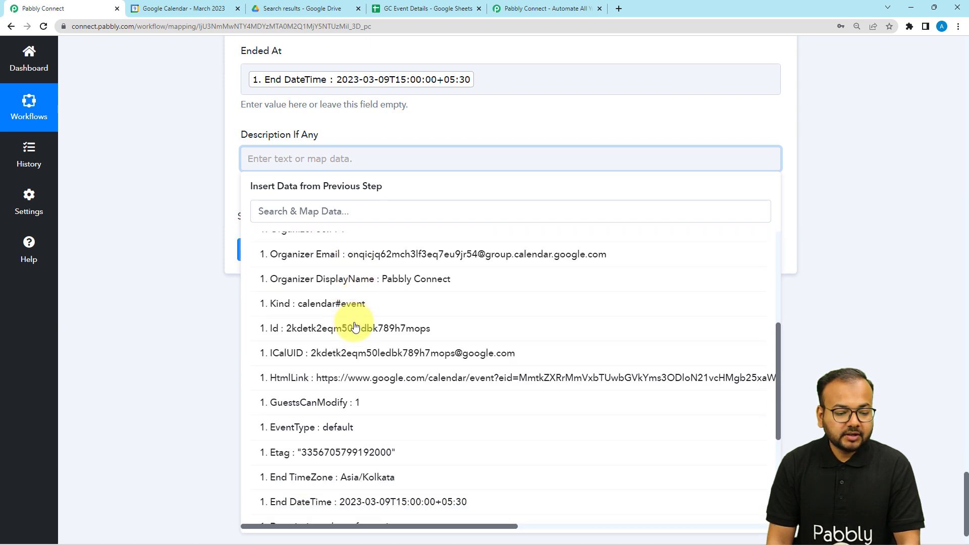
scroll(355, 327, down, 1)
click(350, 351)
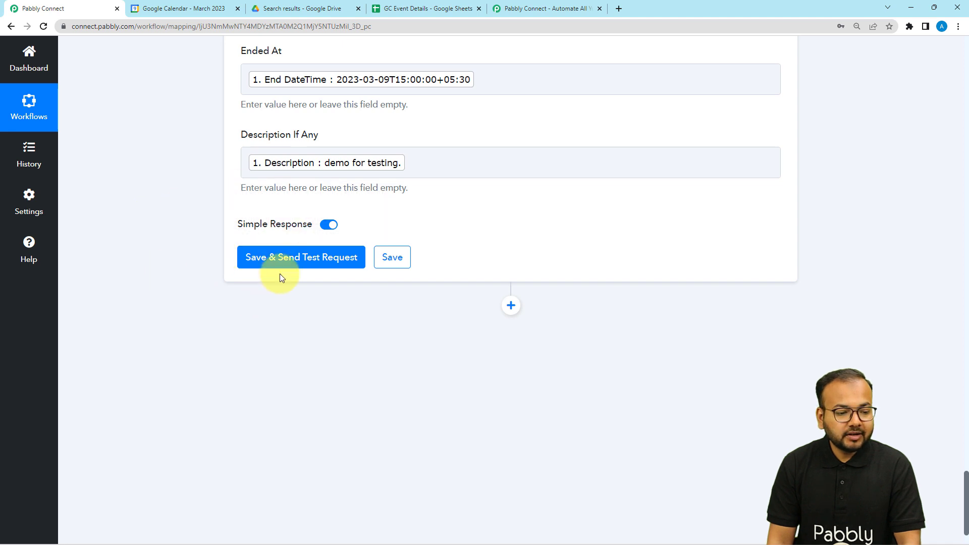
Step: Save the Add New Row action with a test request and check the new row in the GC Event Details spreadsheet
click(401, 13)
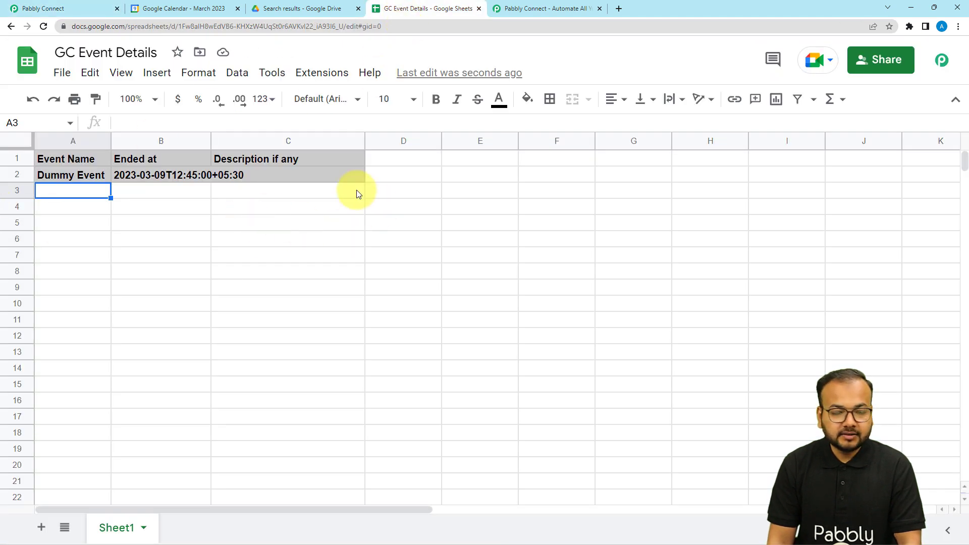
click(71, 8)
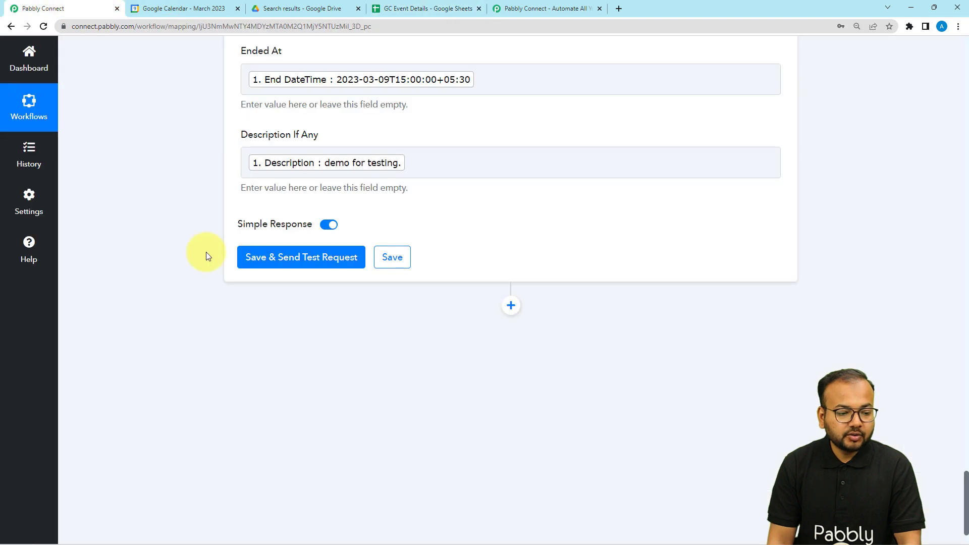
click(288, 261)
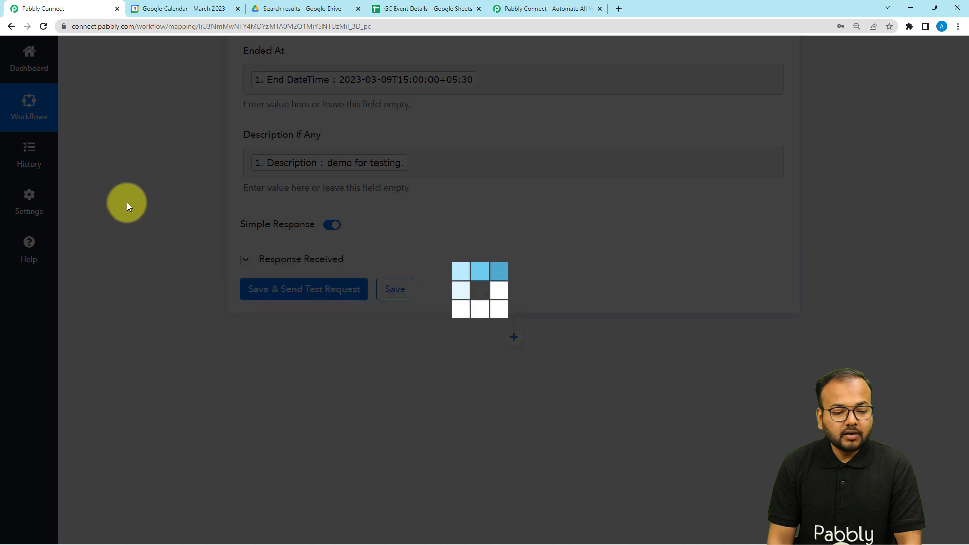
scroll(126, 202, down, 2)
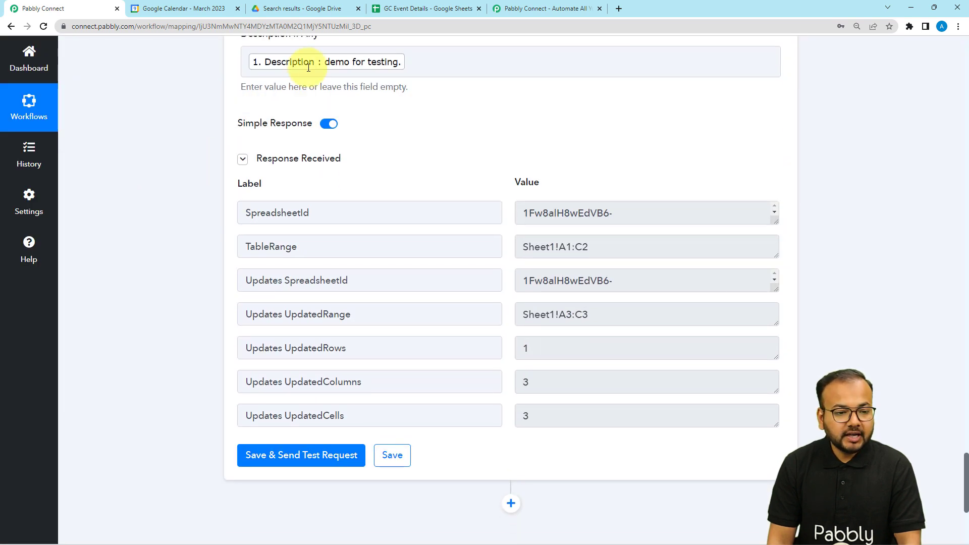
click(384, 8)
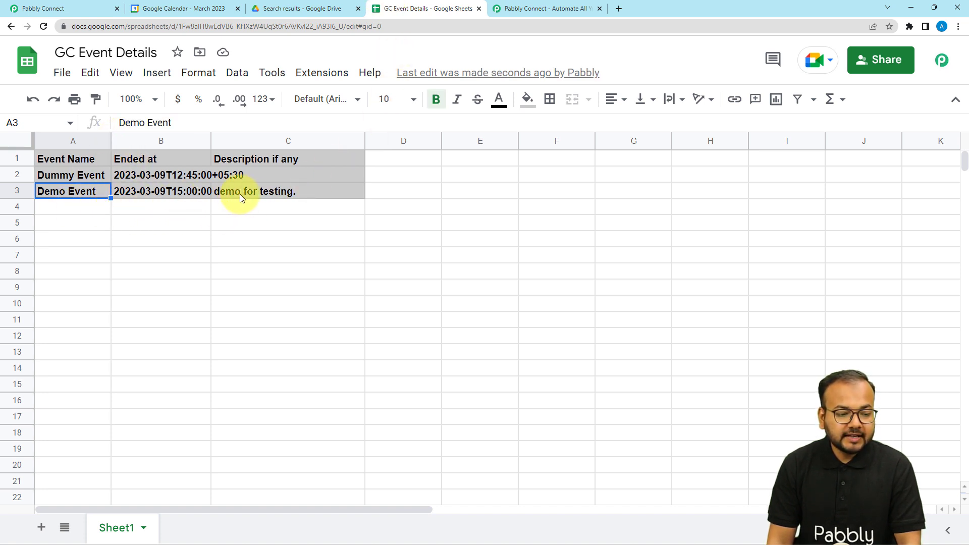
Step: Back in the Pabbly Connect workflow, collapse the Google Sheets step, both Google Drive steps and the Google Calendar trigger
click(69, 6)
scroll(115, 244, up, 8)
scroll(115, 244, down, 3)
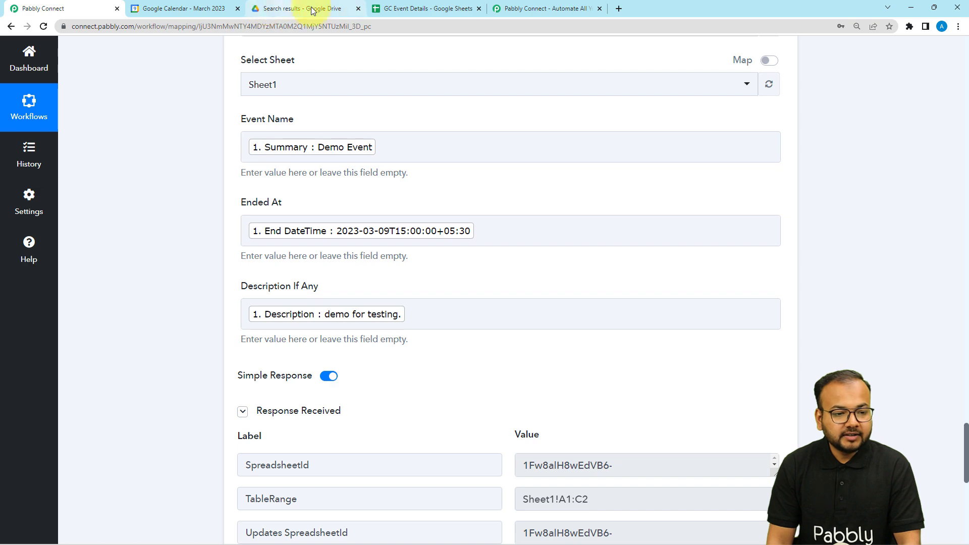
scroll(172, 216, up, 7)
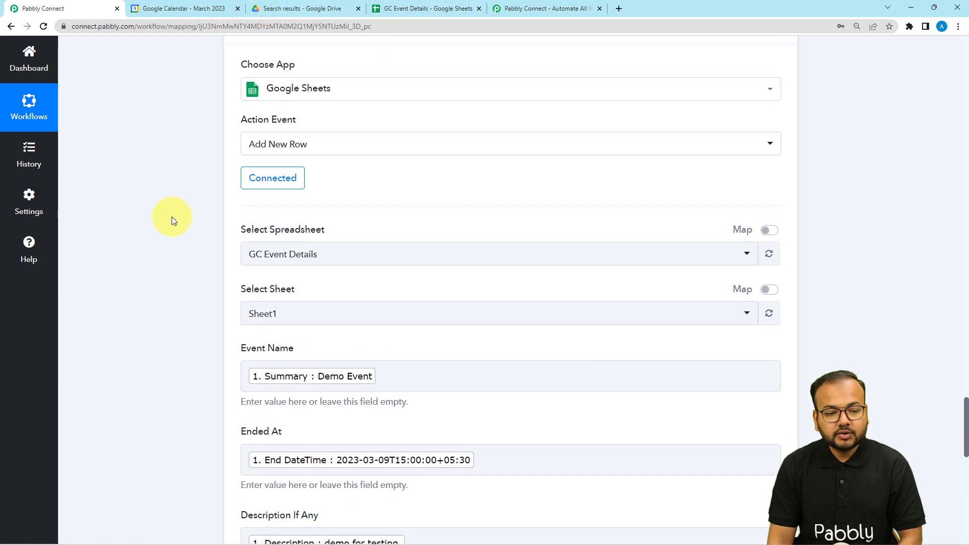
click(417, 152)
scroll(174, 284, up, 10)
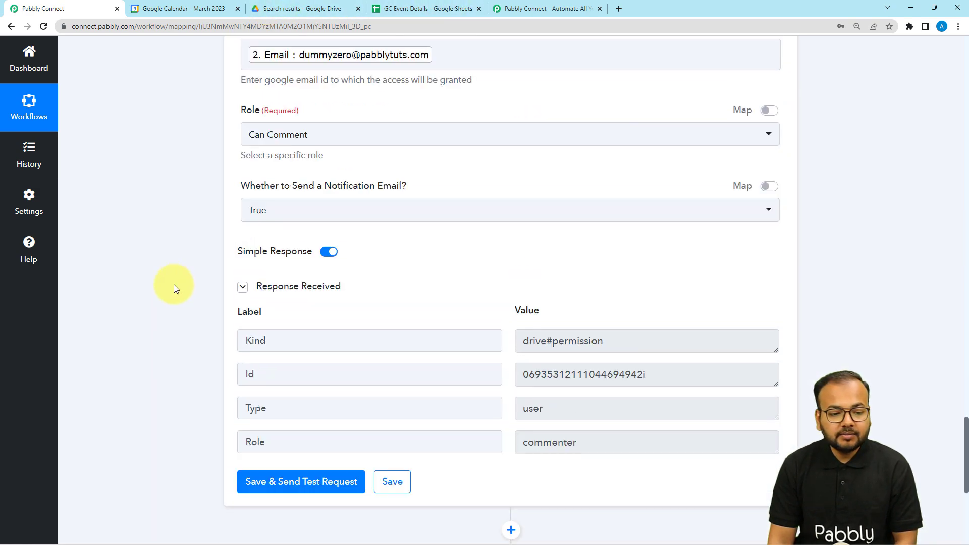
scroll(174, 284, up, 8)
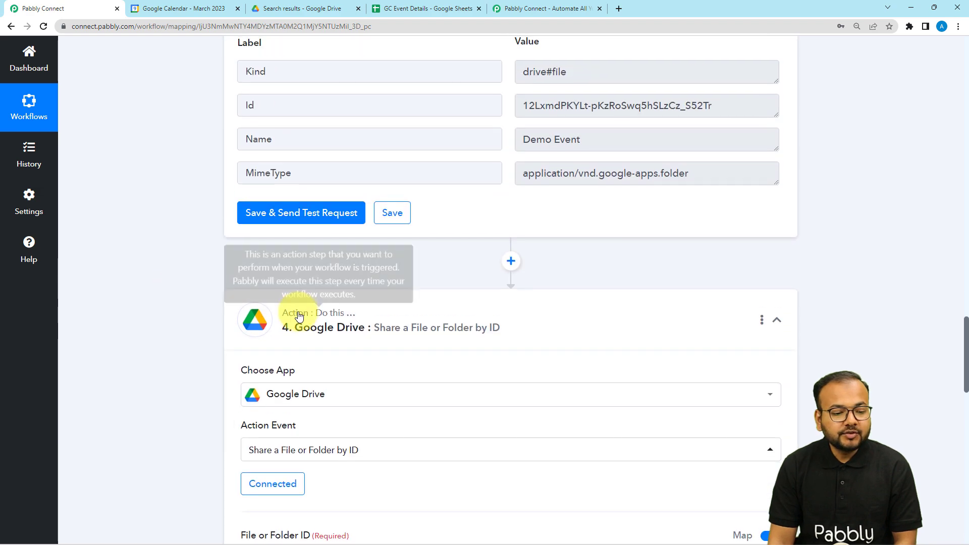
scroll(120, 272, up, 13)
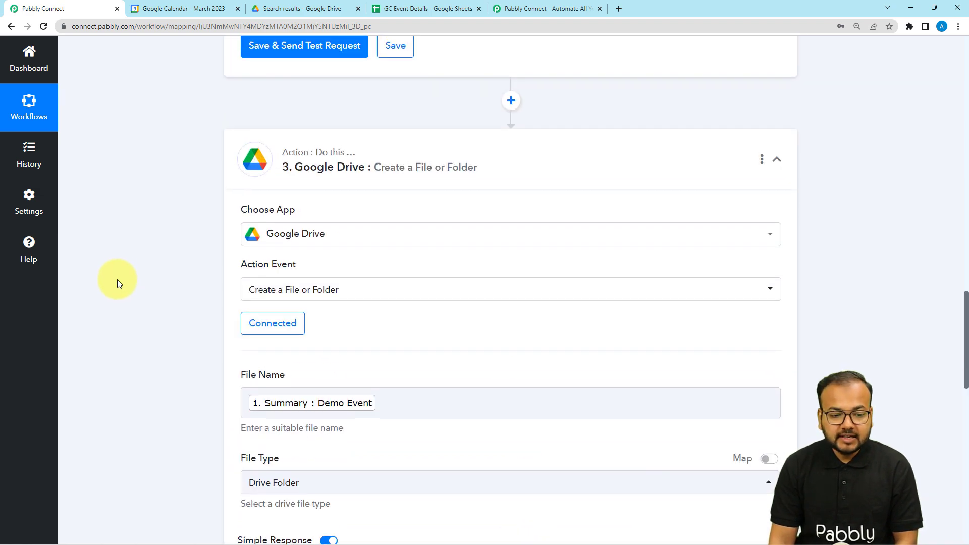
click(262, 377)
scroll(118, 300, up, 13)
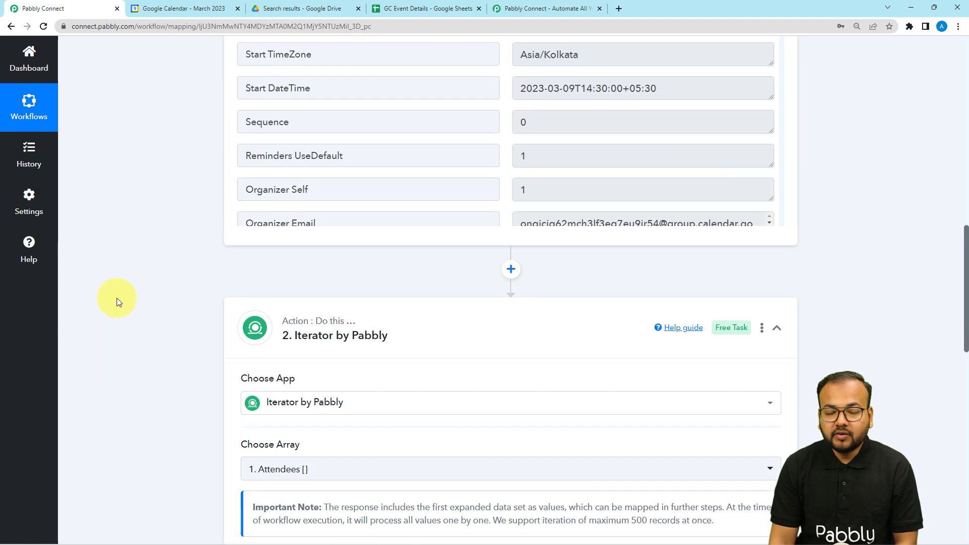
scroll(116, 298, up, 10)
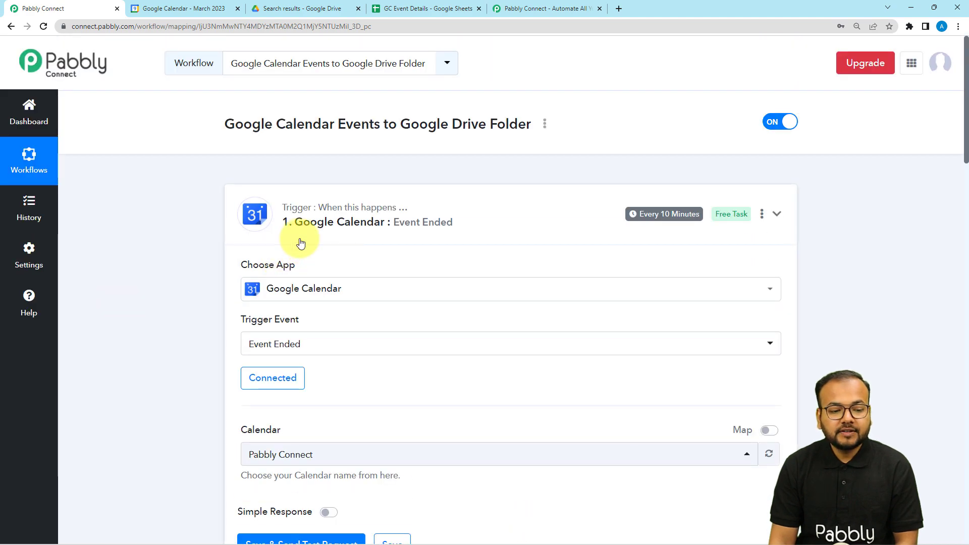
click(301, 232)
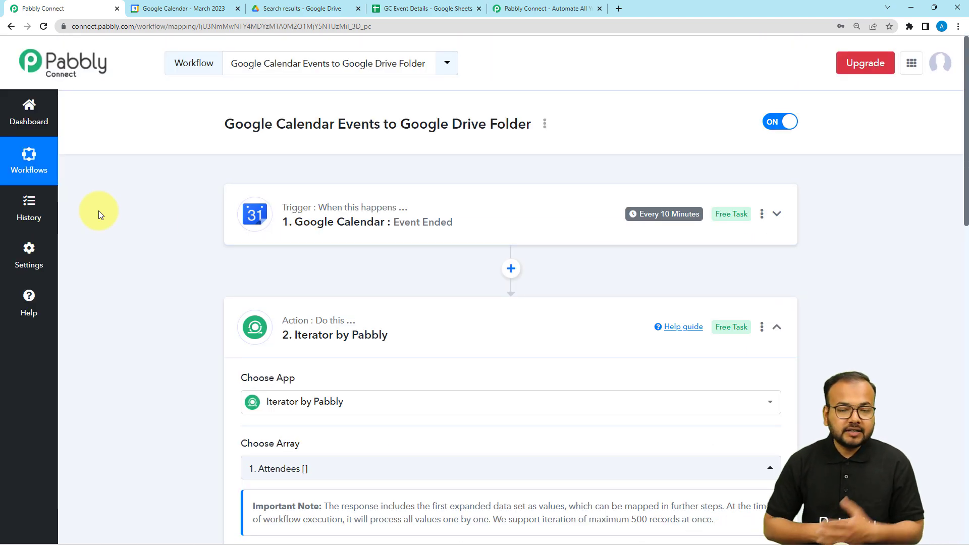